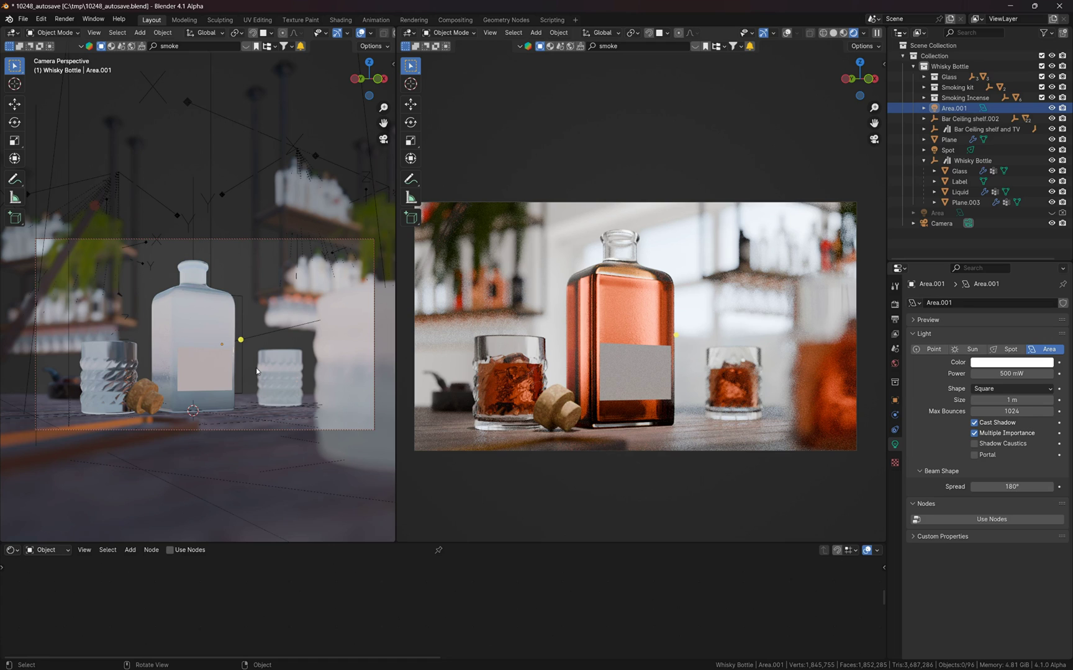
# Select the label plane on the front of the whisky bottle and check its mesh in Edit Mode
pyautogui.moveTo(194, 372); pyautogui.dragTo(217, 375, button='middle')
pyautogui.click(178, 388)
pyautogui.moveTo(179, 321); pyautogui.dragTo(221, 355)
pyautogui.scroll(-4, 230, 344)
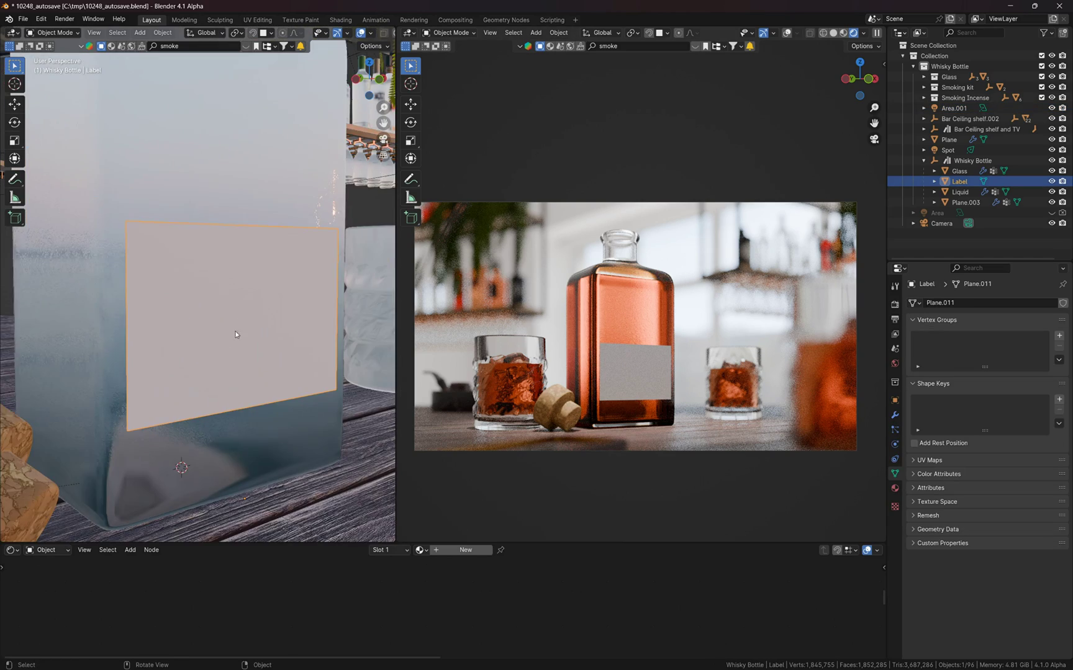
pyautogui.press('Tab')
pyautogui.moveTo(237, 335)
pyautogui.mouseDown(button='middle')
pyautogui.moveTo(217, 342)
pyautogui.moveTo(233, 342)
pyautogui.mouseUp(button='middle')
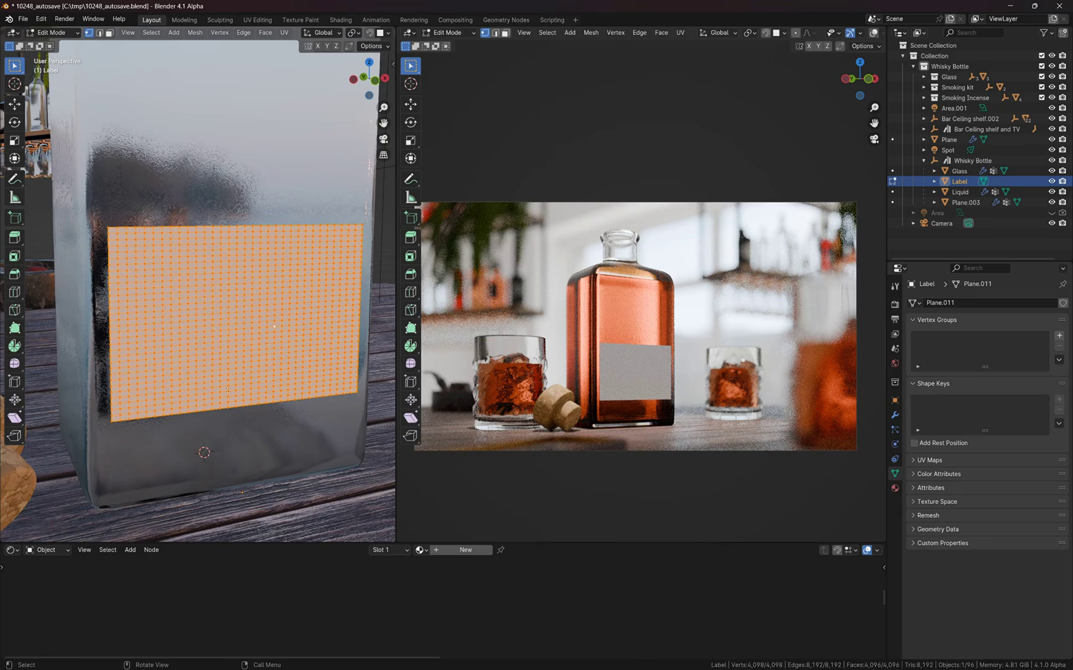
pyautogui.press('Tab')
pyautogui.press('Tab')
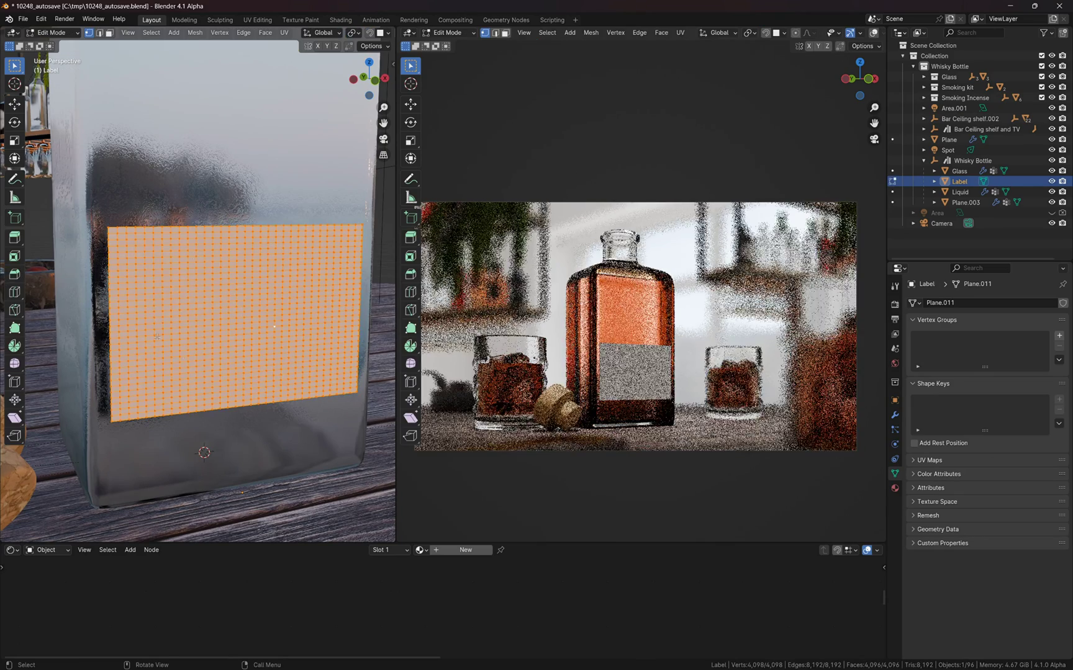
pyautogui.moveTo(187, 381); pyautogui.dragTo(237, 361, button='middle')
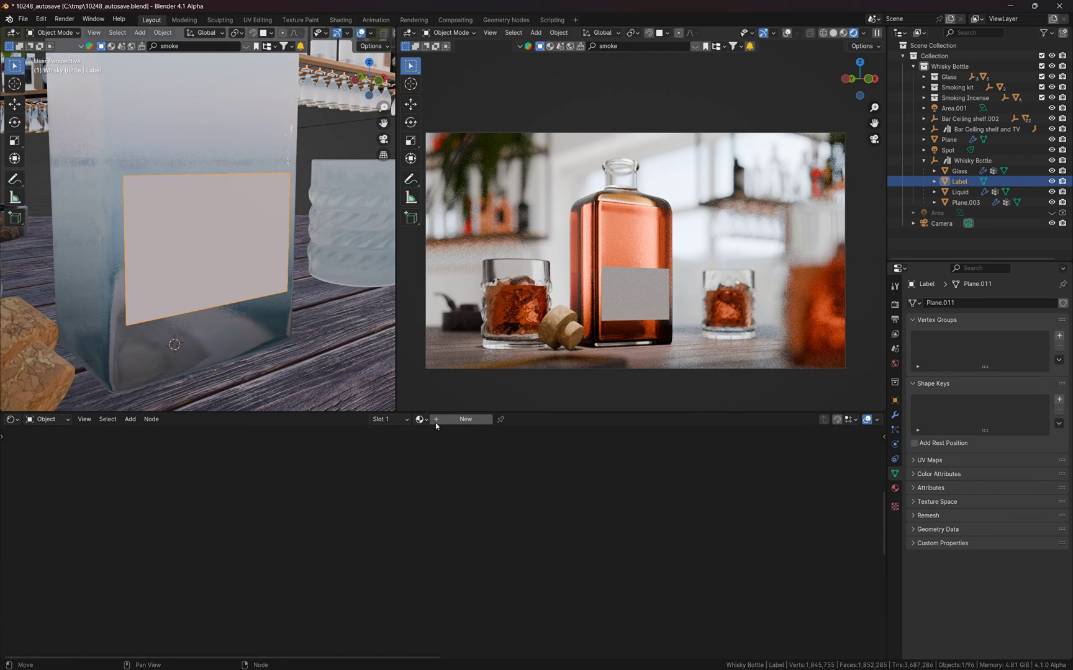
# Create a new material for the label plane and name it Label
pyautogui.click(436, 422)
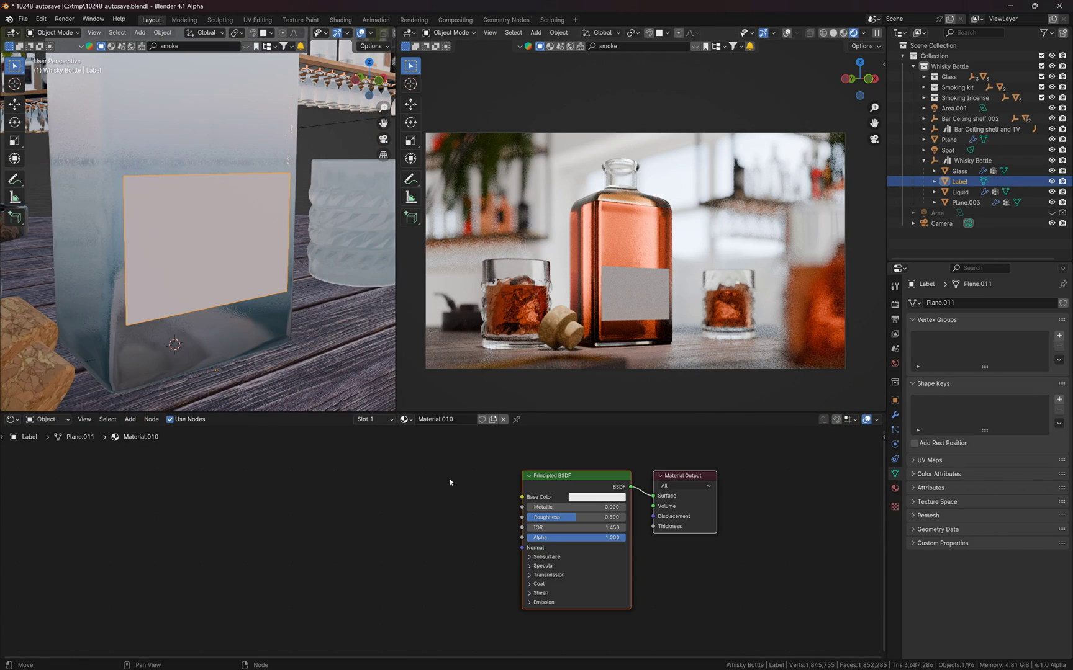
pyautogui.doubleClick(446, 421)
pyautogui.write('Label')
pyautogui.press('Return')
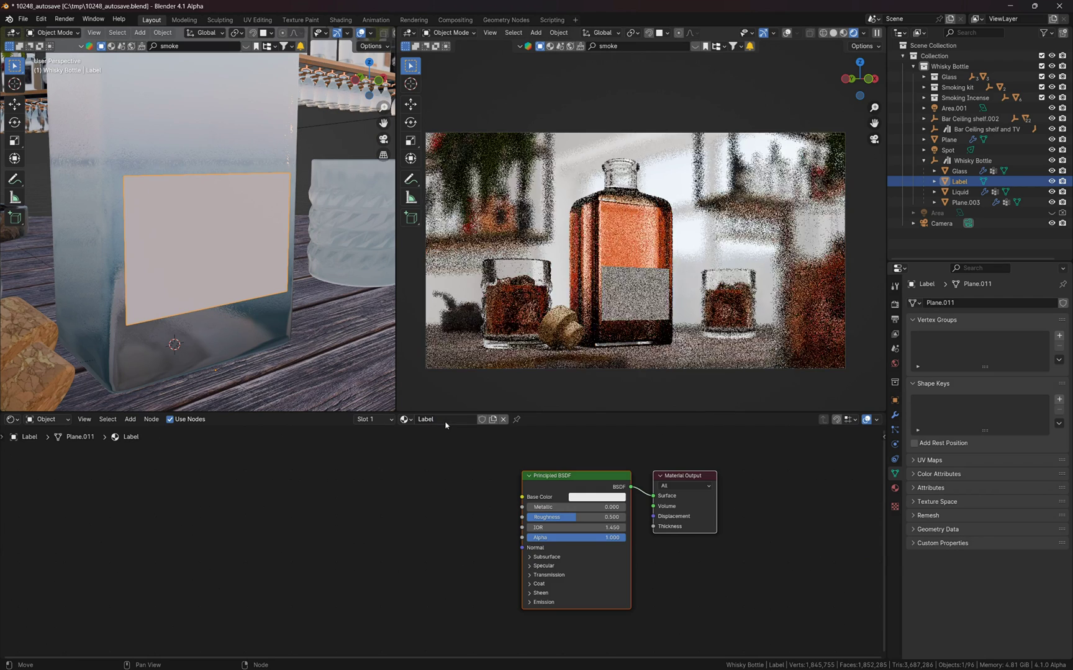
# Bring the label-tex image from the "Label for the bottle" folder into the material and connect its Color to the Principled BSDF's Base Color
pyautogui.moveTo(568, 496); pyautogui.dragTo(537, 491)
pyautogui.hotkey('alt', 'Tab')
pyautogui.hotkey('alt', 'Tab')
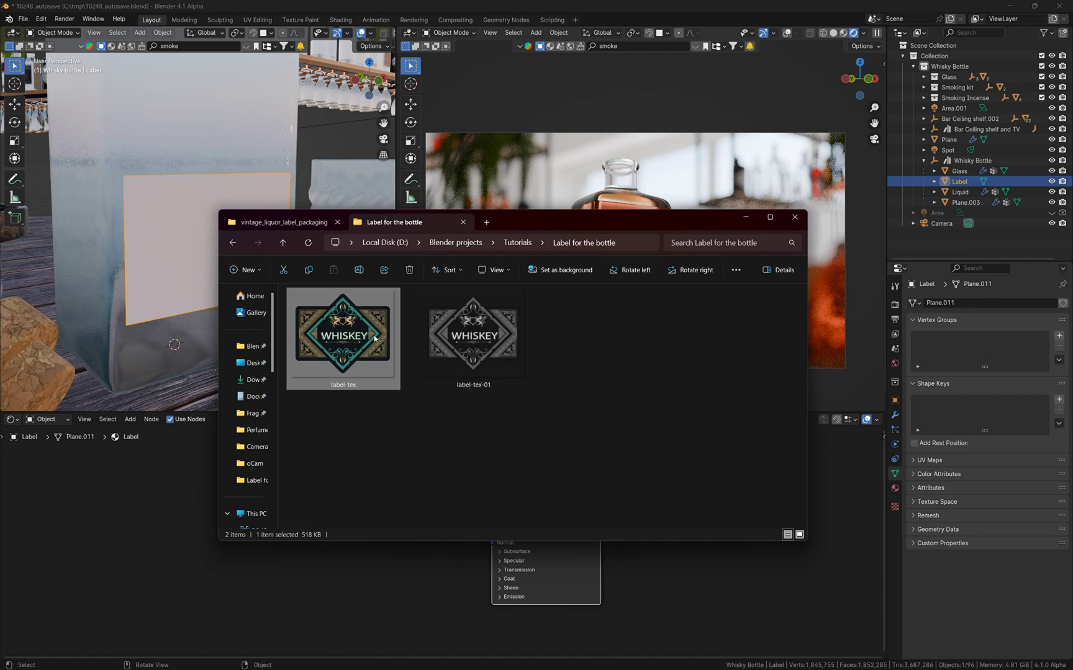
pyautogui.moveTo(334, 325); pyautogui.dragTo(141, 546)
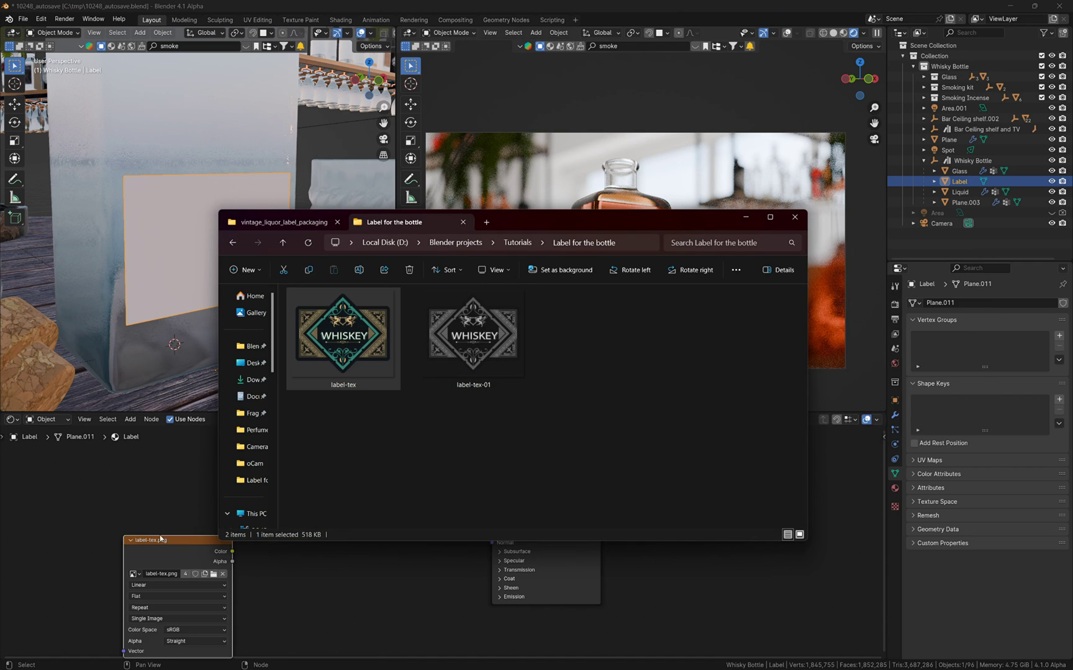
pyautogui.click(210, 555)
pyautogui.moveTo(210, 555); pyautogui.dragTo(367, 455)
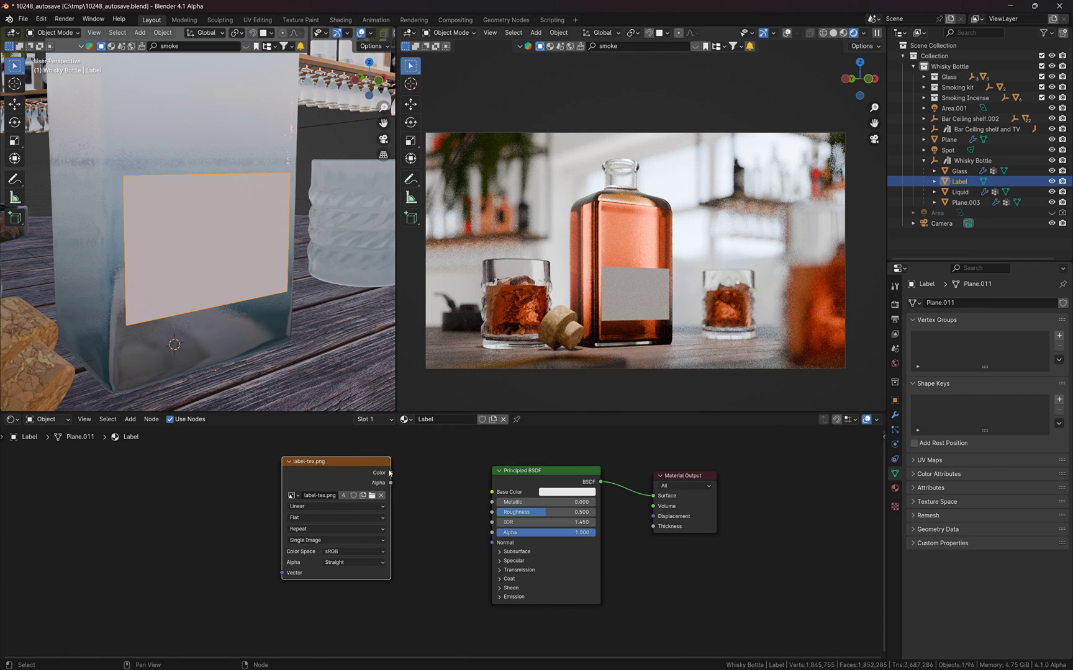
pyautogui.moveTo(493, 492); pyautogui.dragTo(491, 491)
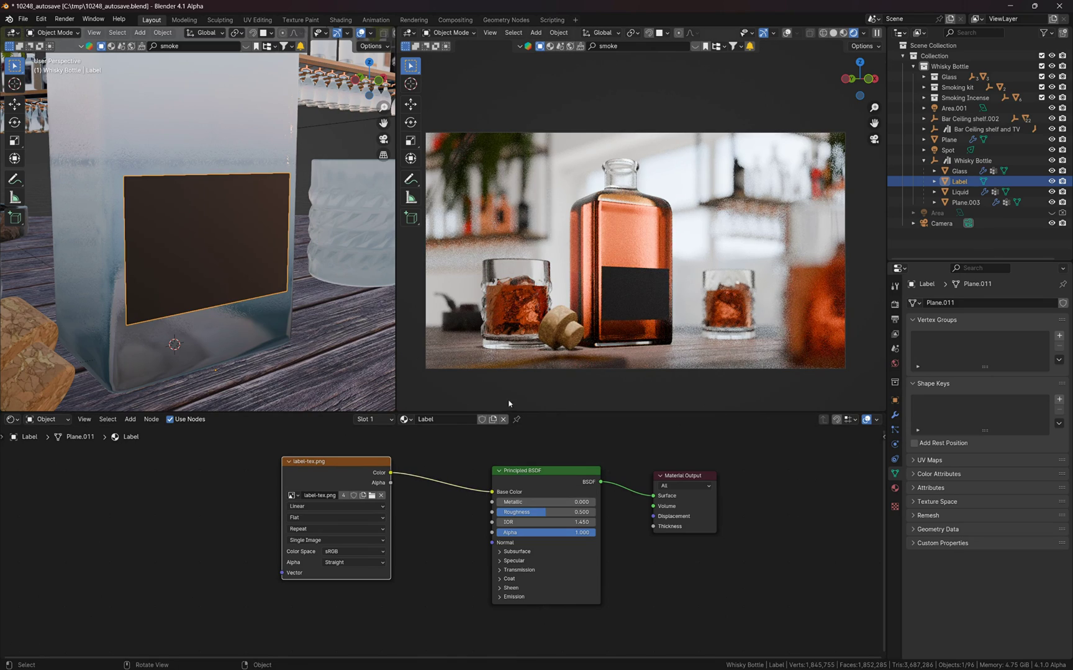
# Add Texture Coordinate and Mapping nodes to the label-tex.png texture and space them out in front of it
pyautogui.scroll(1, 607, 318)
pyautogui.scroll(3, 623, 327)
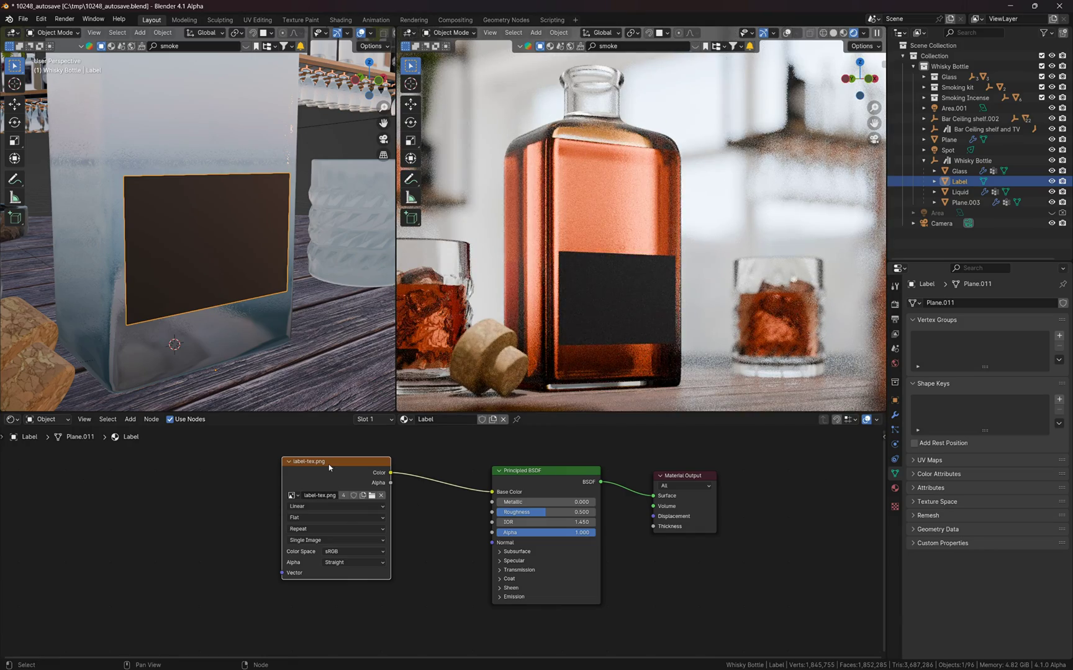
pyautogui.hotkey('ctrl', 't')
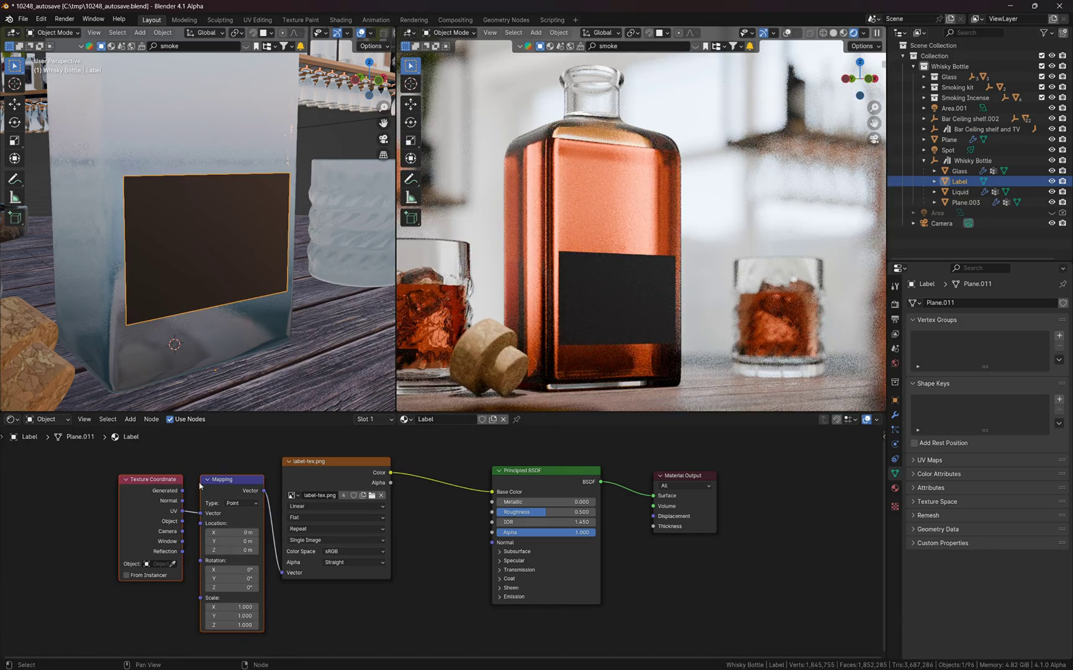
pyautogui.moveTo(202, 488); pyautogui.dragTo(176, 473)
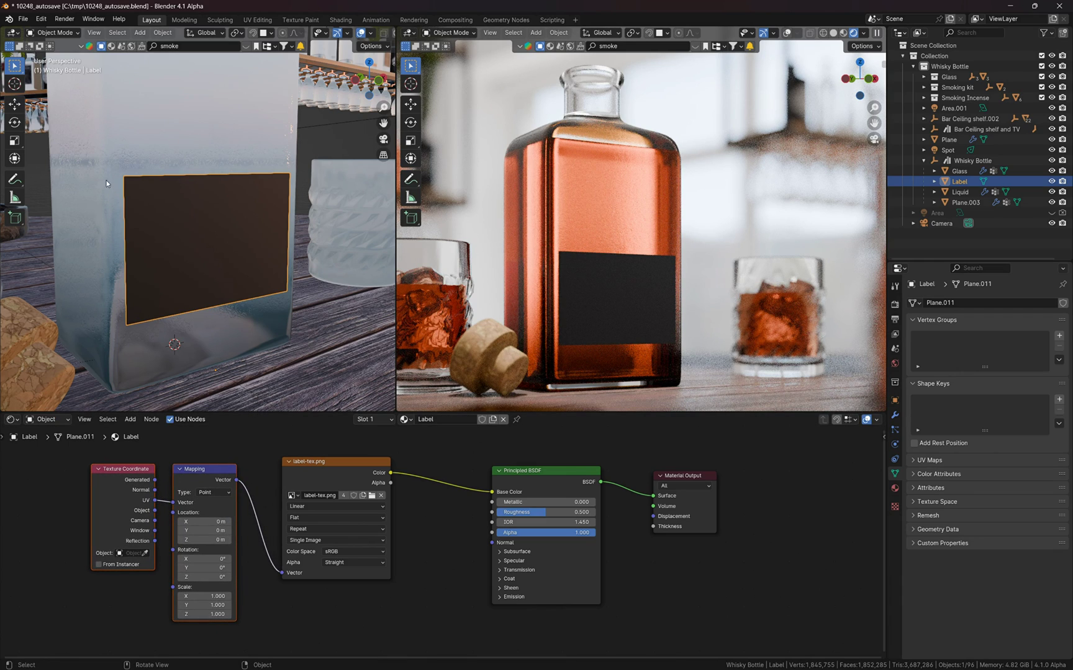
# Turn the solid-shaded 3D viewport into a UV Editor and put the label mesh in Edit Mode
pyautogui.click(12, 32)
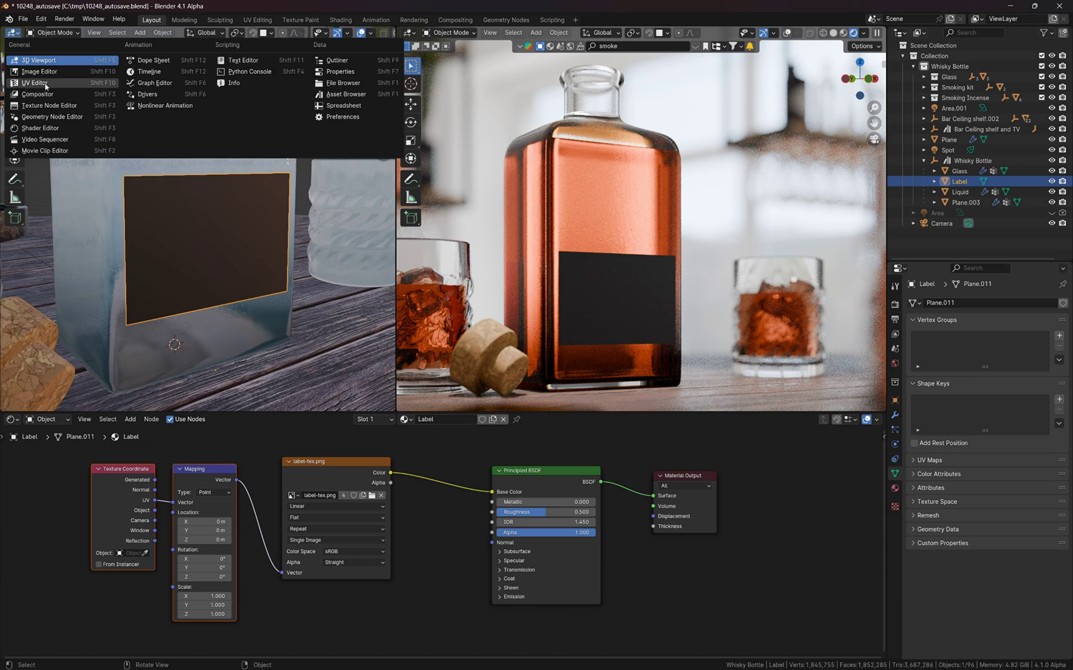
pyautogui.click(37, 84)
pyautogui.scroll(-2, 241, 222)
pyautogui.press('Tab')
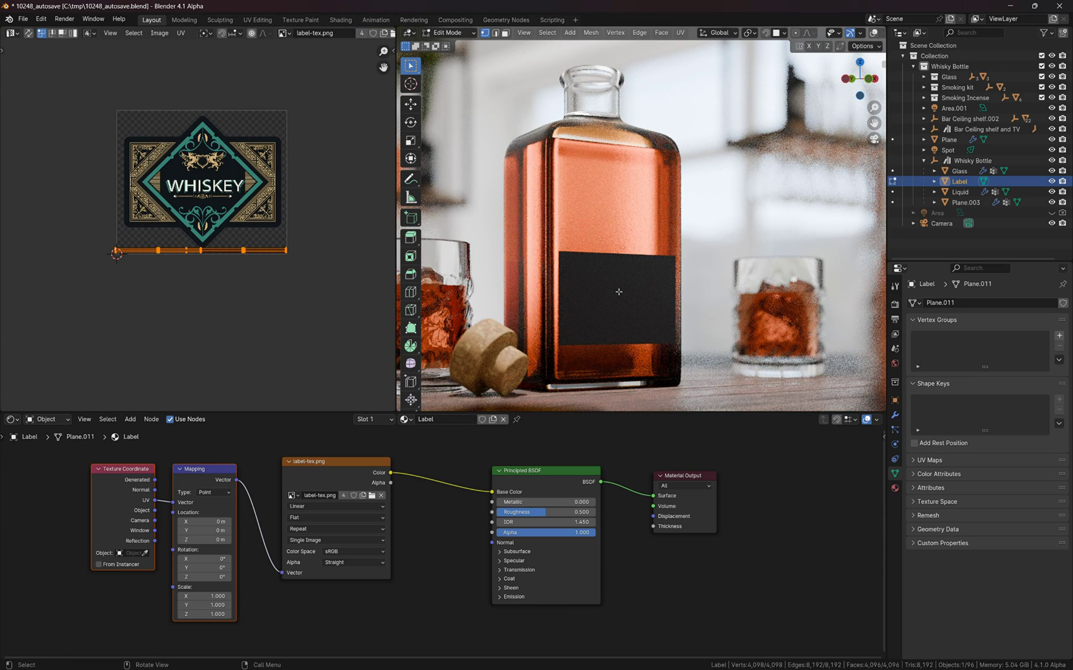
# Unwrap the label mesh with Project from View while facing it straight from the front
pyautogui.press('u')
pyautogui.click(594, 316)
pyautogui.scroll(5, 625, 313)
pyautogui.press('u')
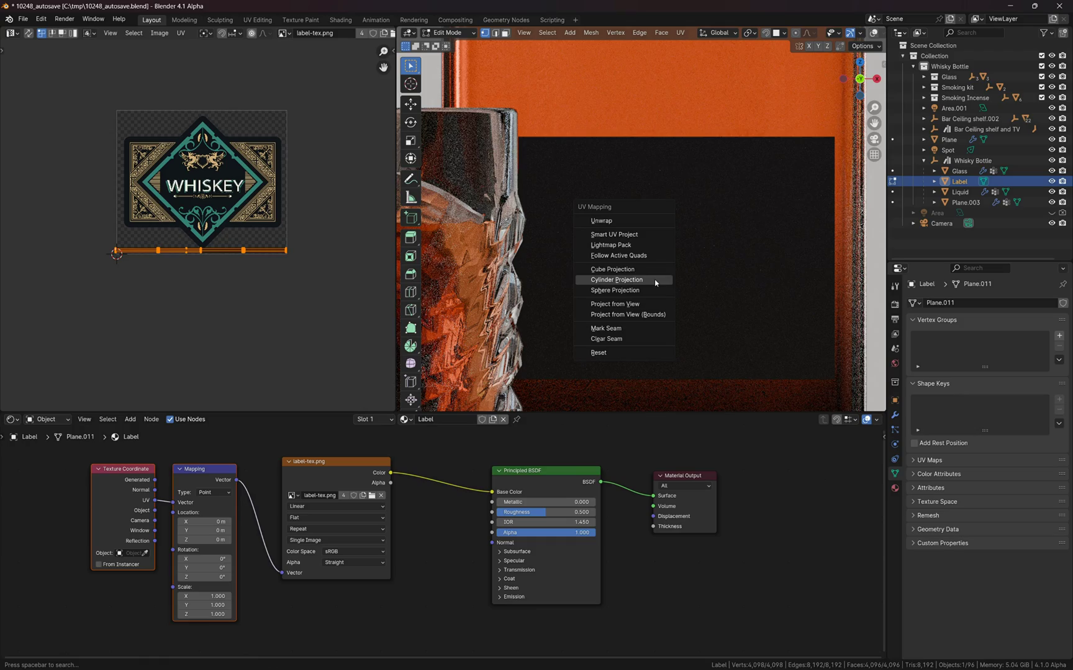
pyautogui.click(622, 304)
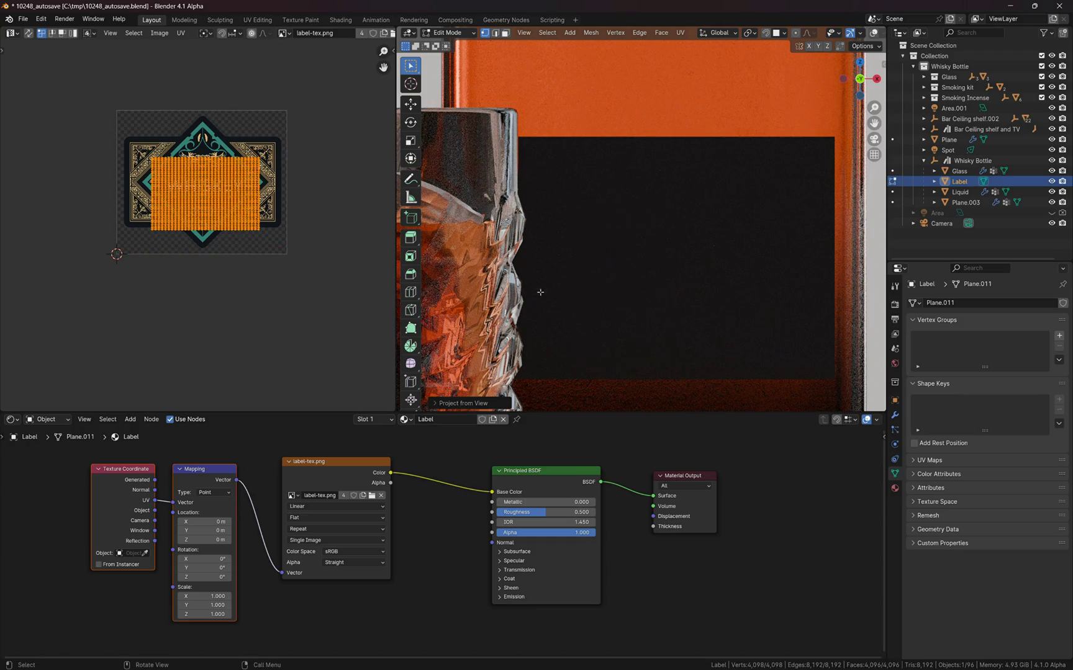
# Enlarge and reposition the label's UVs so they cover the whole WHISKEY artwork, then deselect them
pyautogui.scroll(2, 205, 180)
pyautogui.press('s')
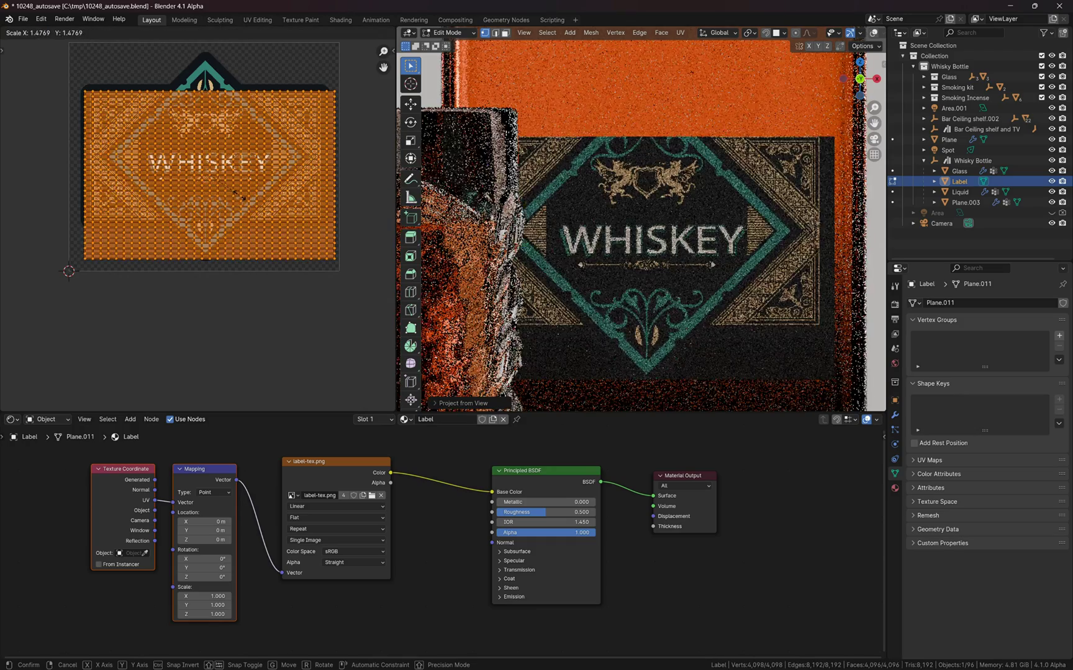
pyautogui.click(238, 197)
pyautogui.moveTo(212, 179); pyautogui.dragTo(218, 213, button='middle')
pyautogui.scroll(1, 226, 212)
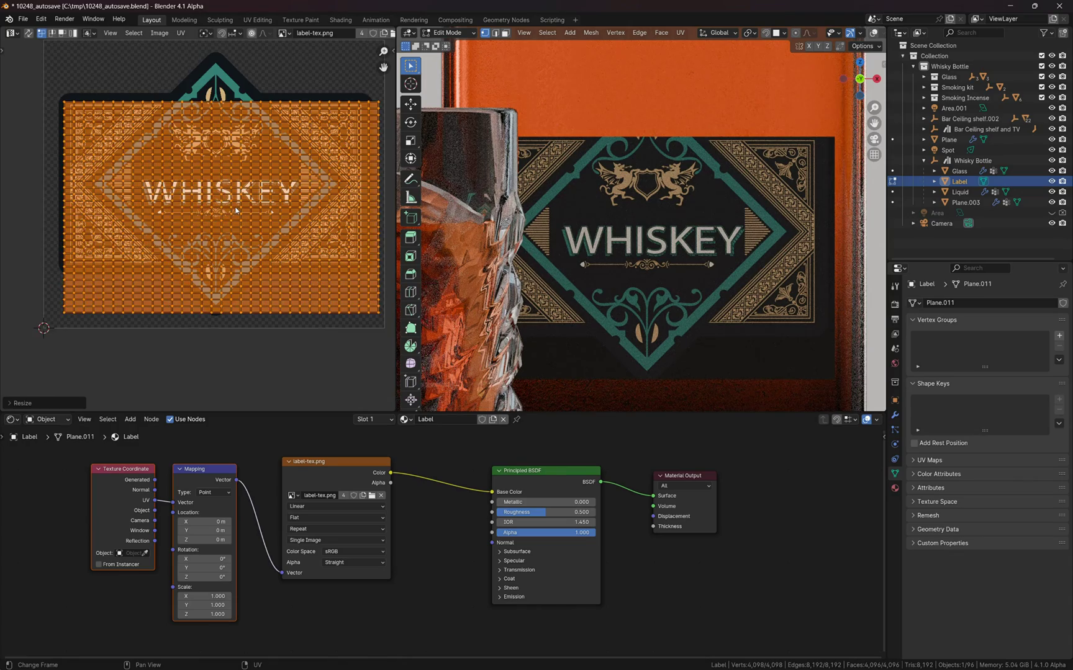
pyautogui.press('g')
pyautogui.click(251, 227)
pyautogui.press('s')
pyautogui.click(274, 251)
pyautogui.scroll(1, 220, 252)
pyautogui.moveTo(220, 252); pyautogui.dragTo(288, 270, button='middle')
pyautogui.hotkey('alt', 'a')
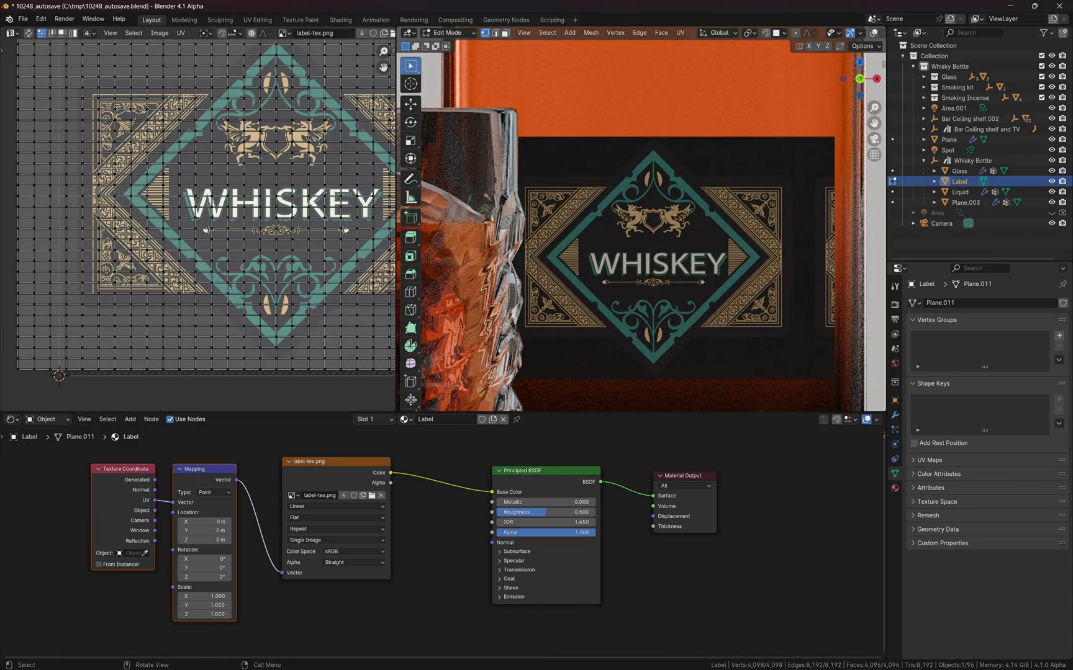
# Set the label texture's extension to Extend, connect its Alpha to the Principled BSDF's Alpha, and leave Edit Mode
pyautogui.click(321, 529)
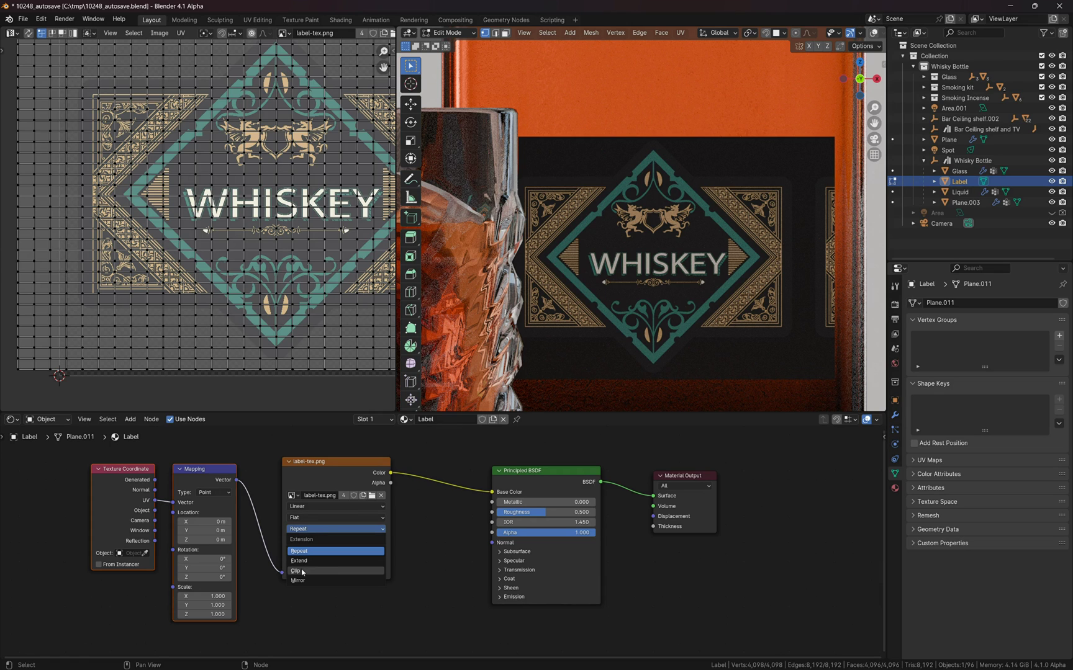
pyautogui.click(334, 562)
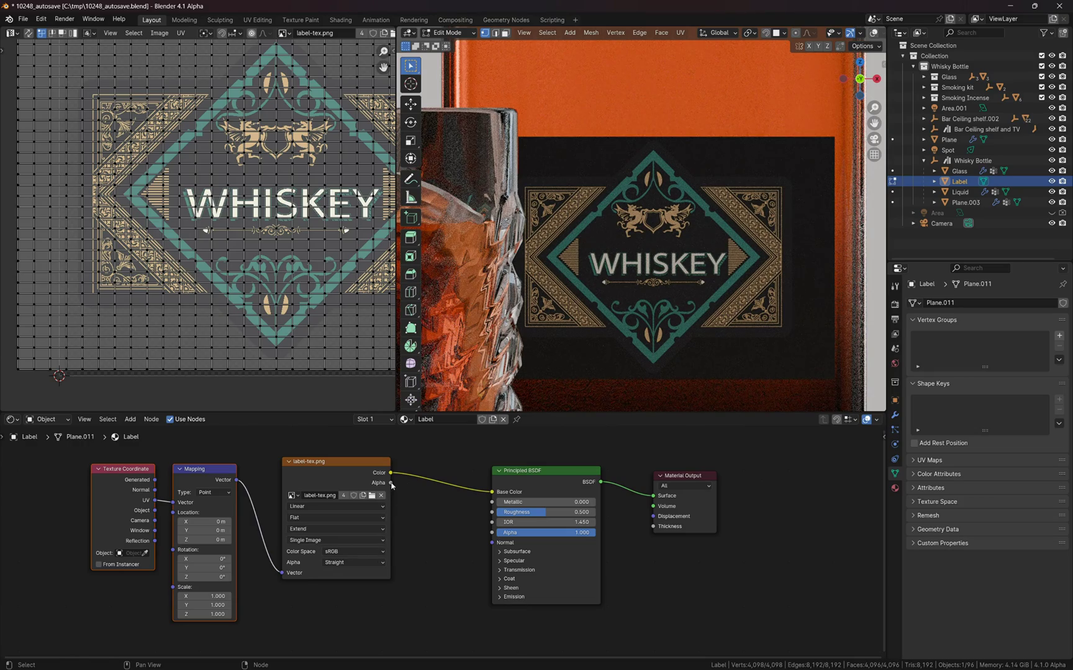
pyautogui.moveTo(390, 483); pyautogui.dragTo(492, 532)
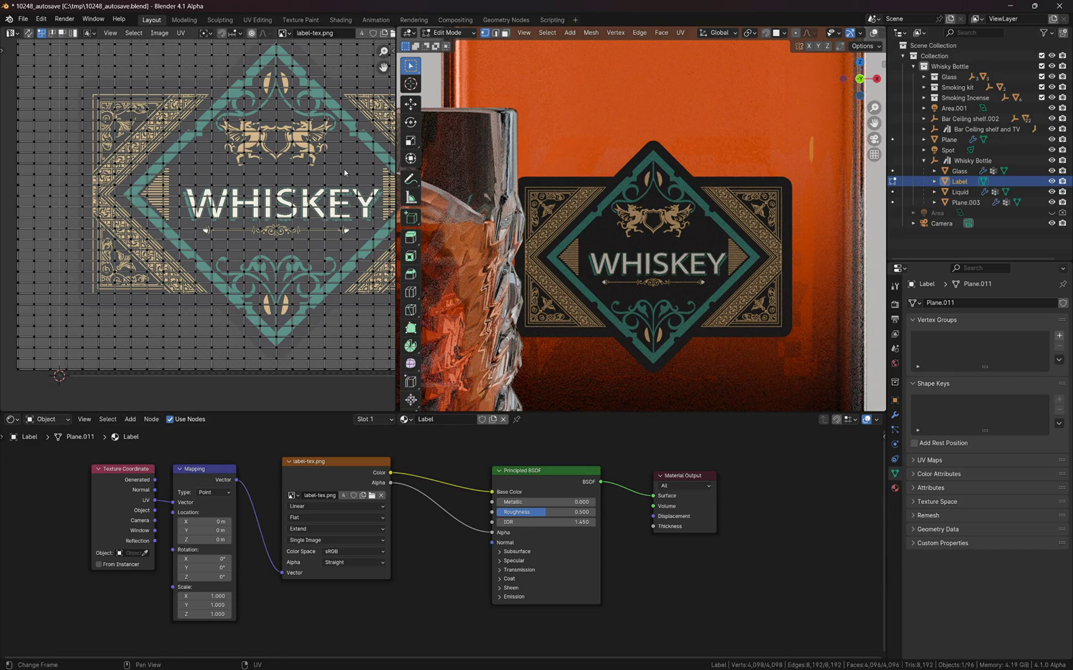
pyautogui.press('Tab')
pyautogui.scroll(-1, 748, 251)
pyautogui.moveTo(747, 252); pyautogui.dragTo(658, 273, button='middle')
pyautogui.scroll(-5, 659, 273)
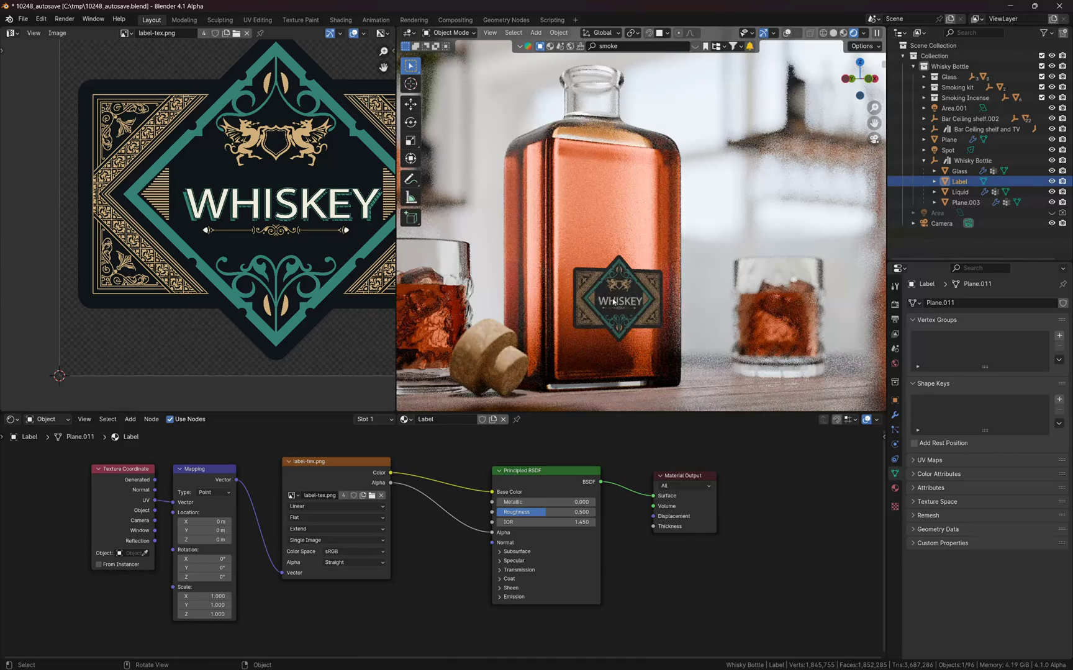
# Scale the label mesh up by about 1.4 in Edit Mode so the artwork fills the bottle's front face
pyautogui.scroll(4, 612, 302)
pyautogui.scroll(-2, 602, 313)
pyautogui.press('Tab')
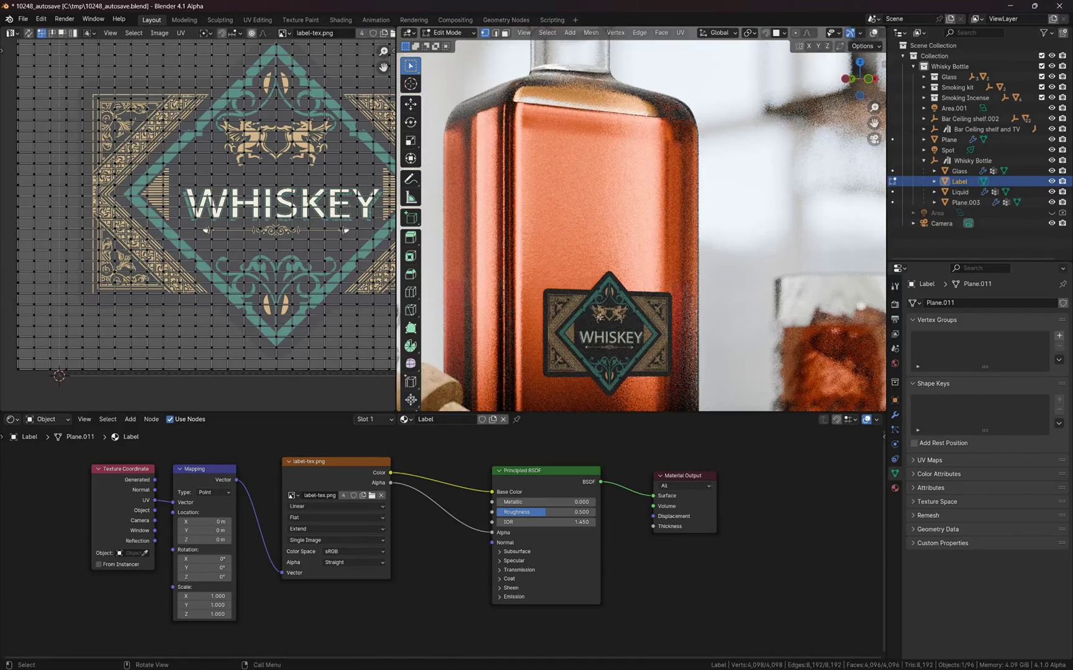
pyautogui.press('Tab')
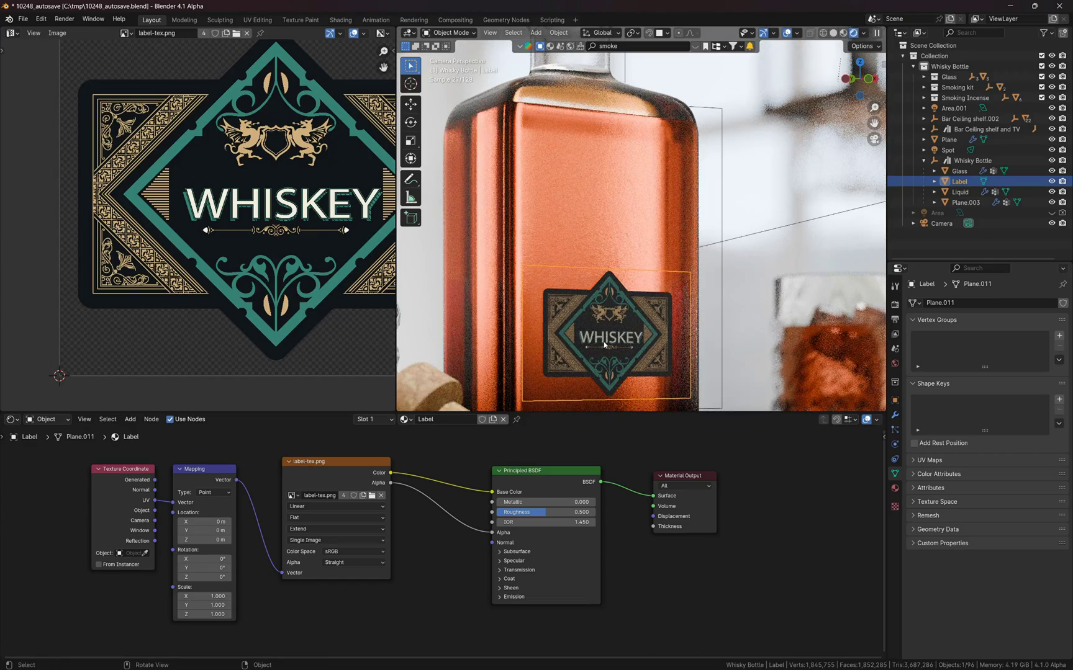
pyautogui.moveTo(604, 344); pyautogui.dragTo(577, 345, button='middle')
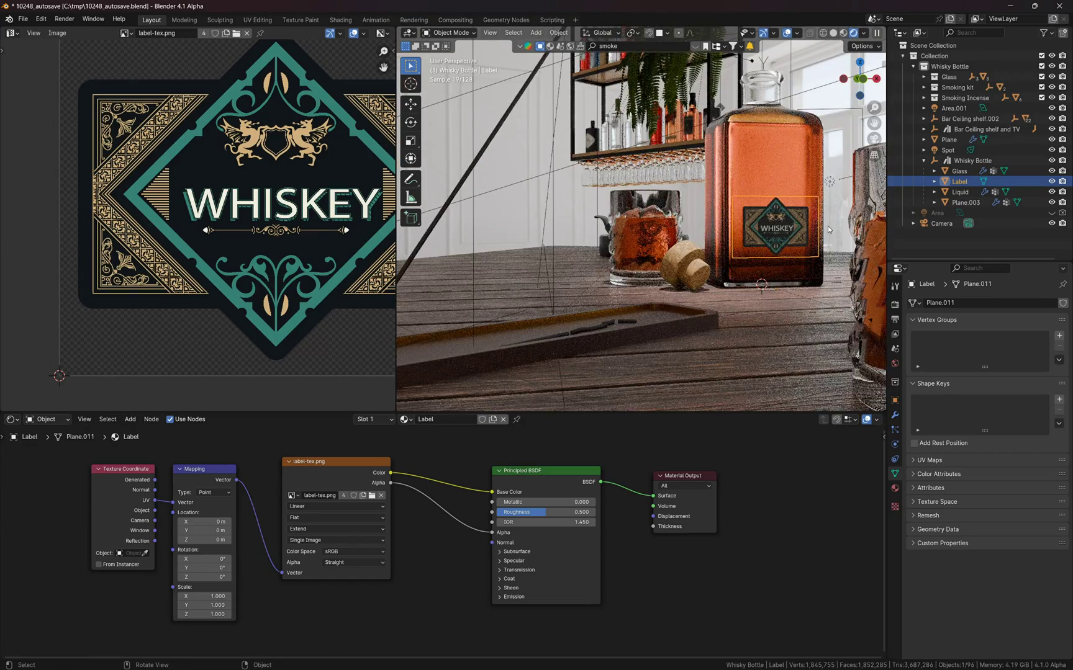
pyautogui.press('KP_1')
pyautogui.scroll(5, 829, 229)
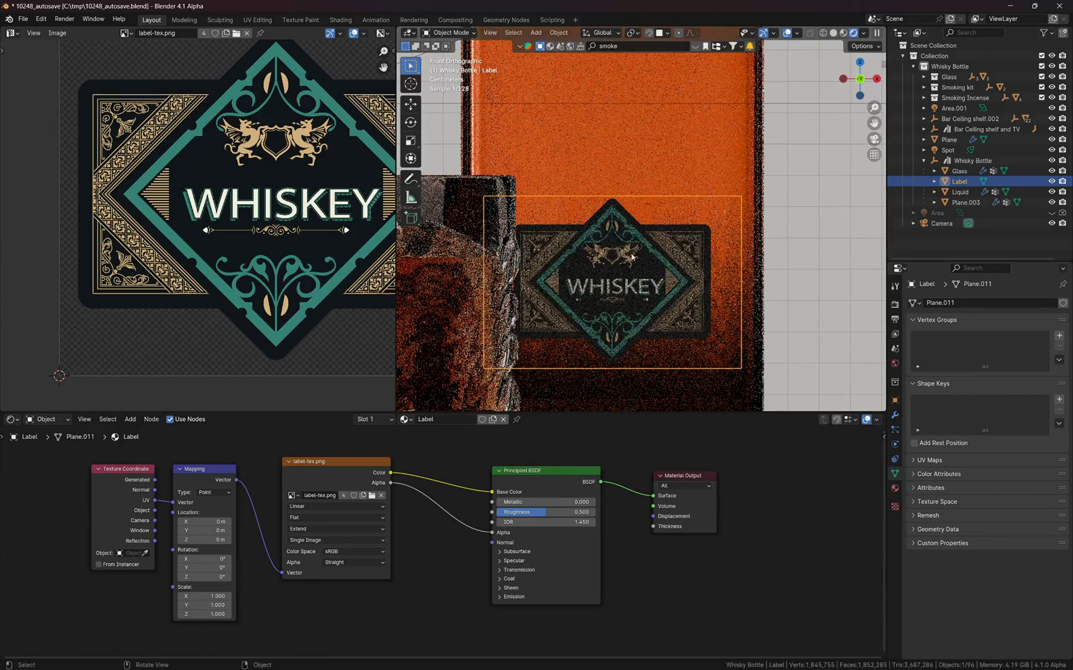
pyautogui.press('Tab')
pyautogui.press('s')
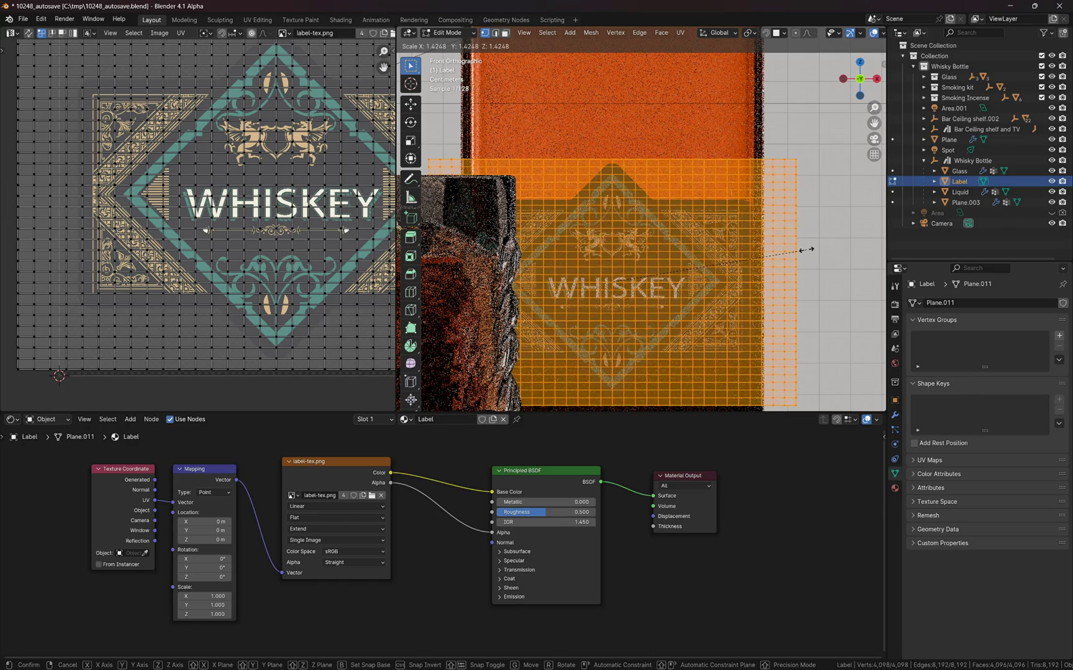
pyautogui.click(801, 249)
pyautogui.press('Tab')
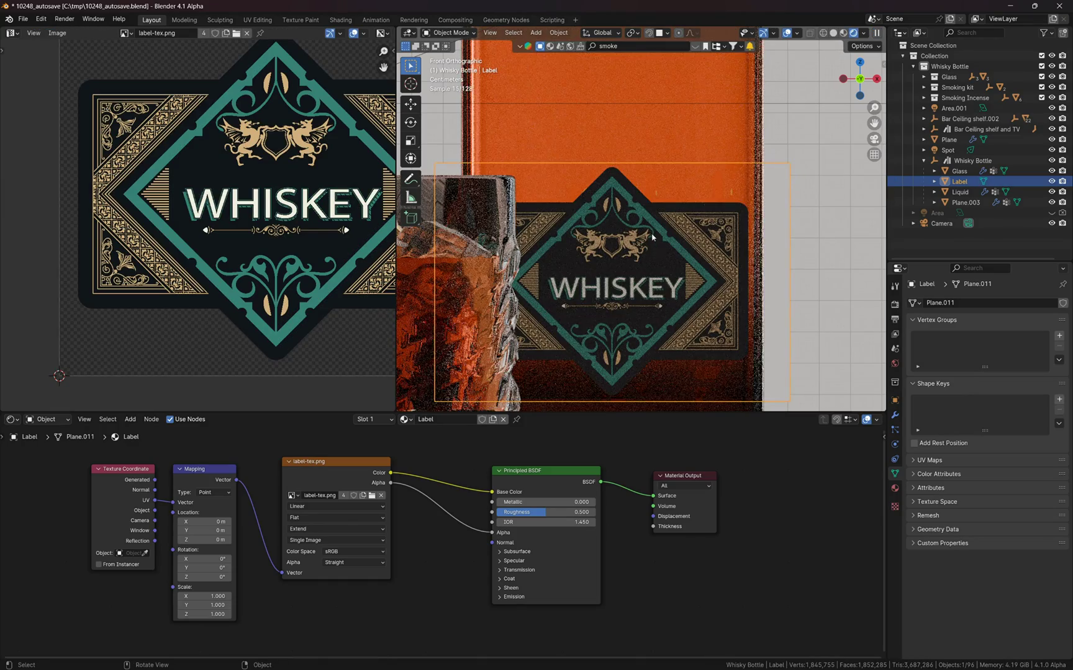
pyautogui.press('KP_0')
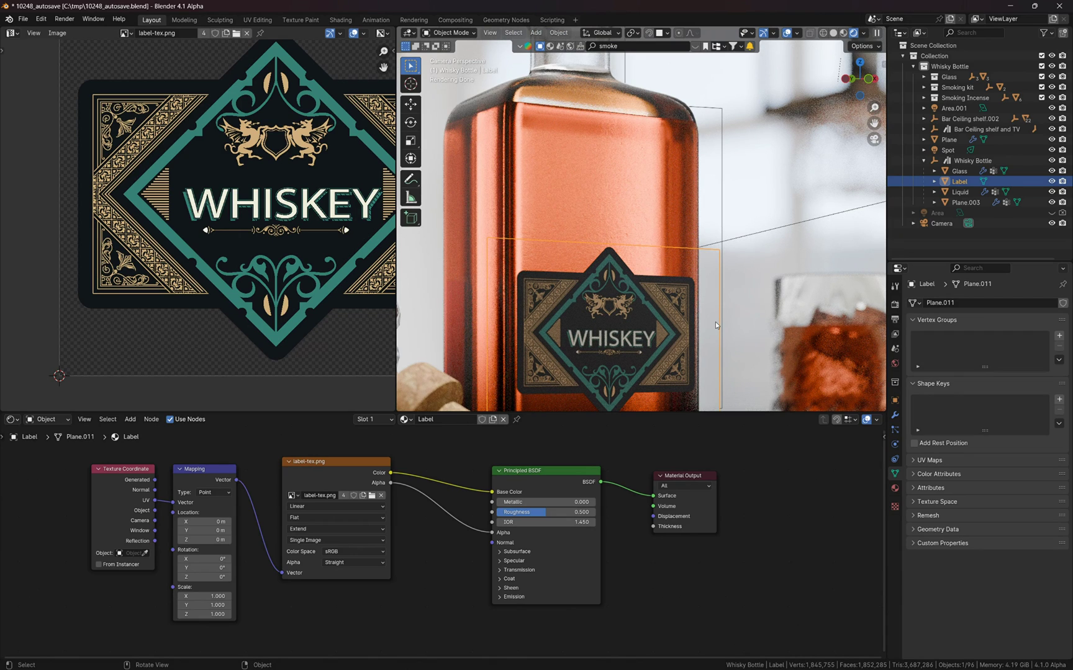
# Scale the label mesh down slightly in Edit Mode from the camera view to fit it within the bottle's edges
pyautogui.press('KP_1')
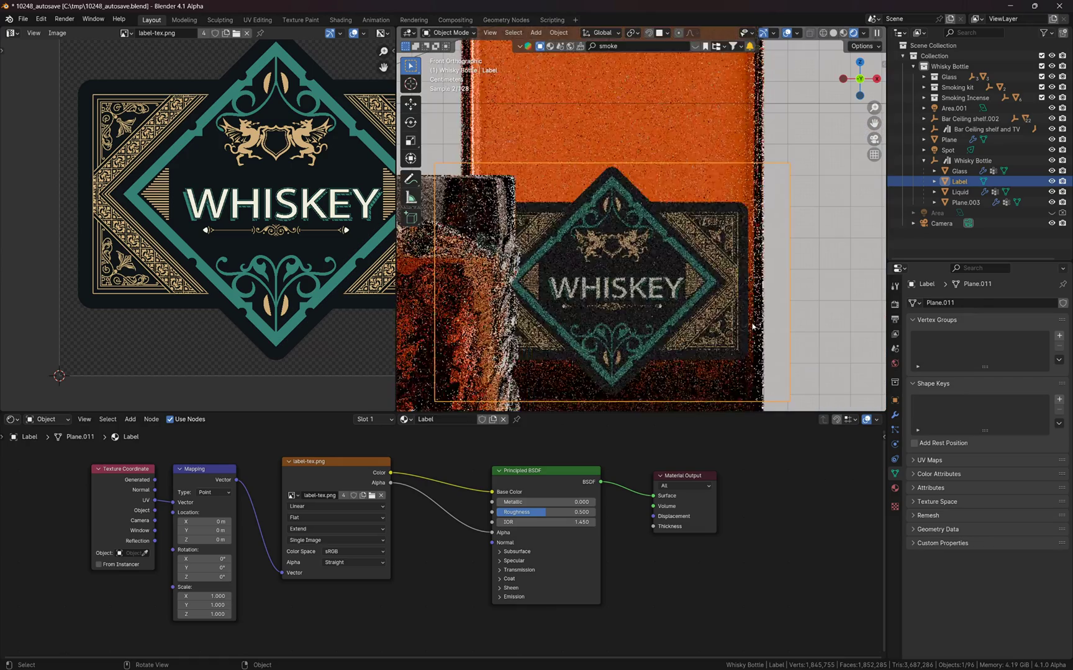
pyautogui.press('Tab')
pyautogui.press('KP_0')
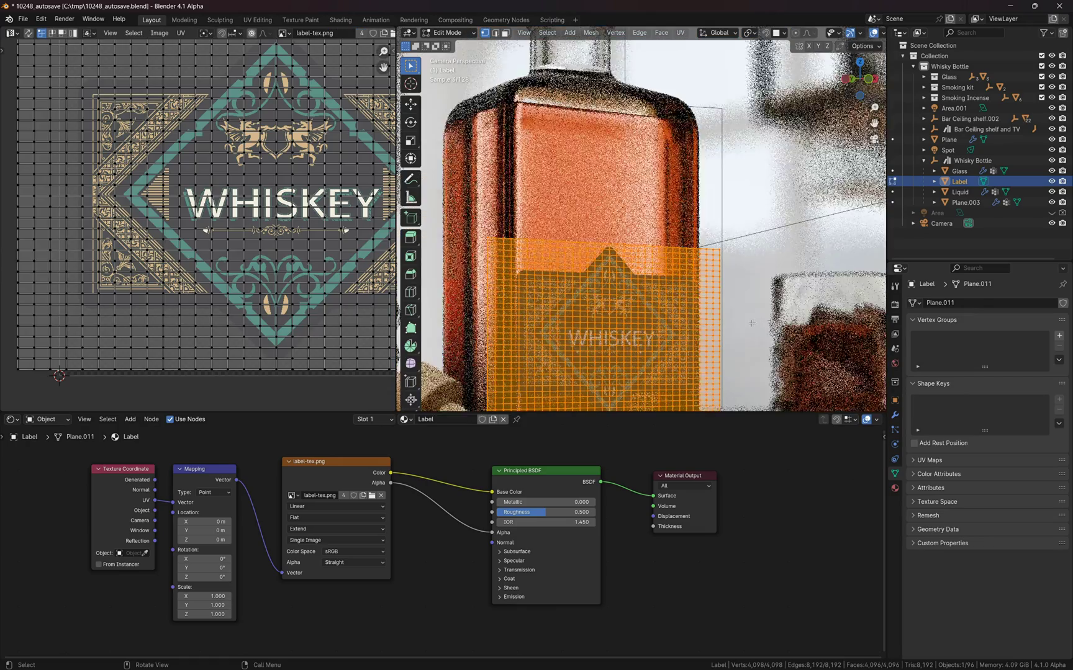
pyautogui.press('s')
pyautogui.click(735, 325)
pyautogui.press('Tab')
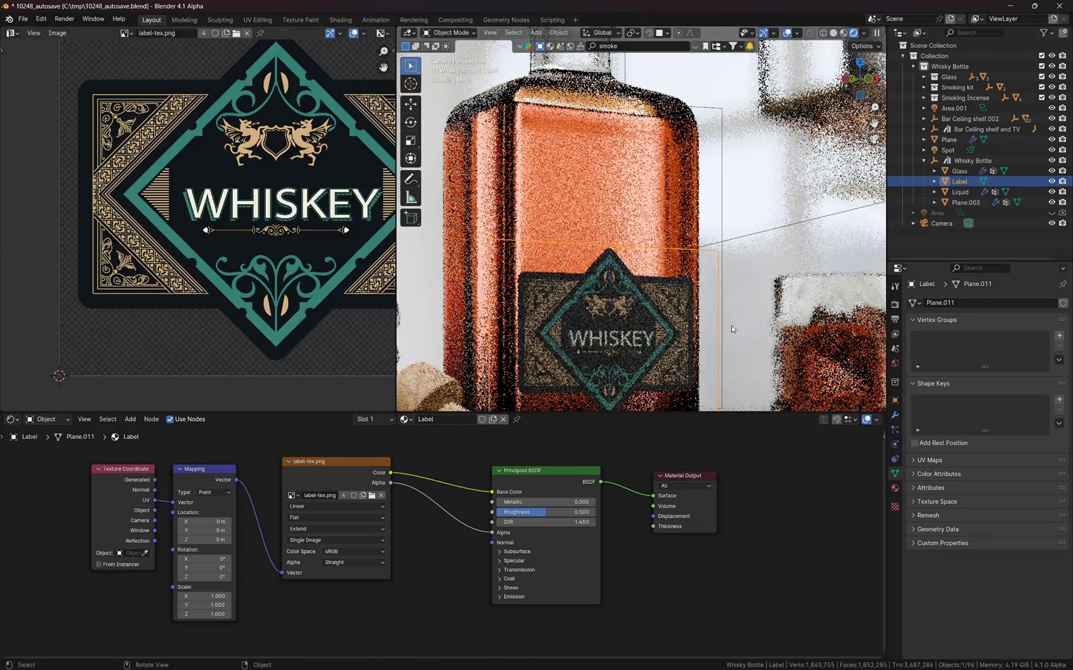
pyautogui.scroll(4, 653, 305)
pyautogui.scroll(3, 652, 306)
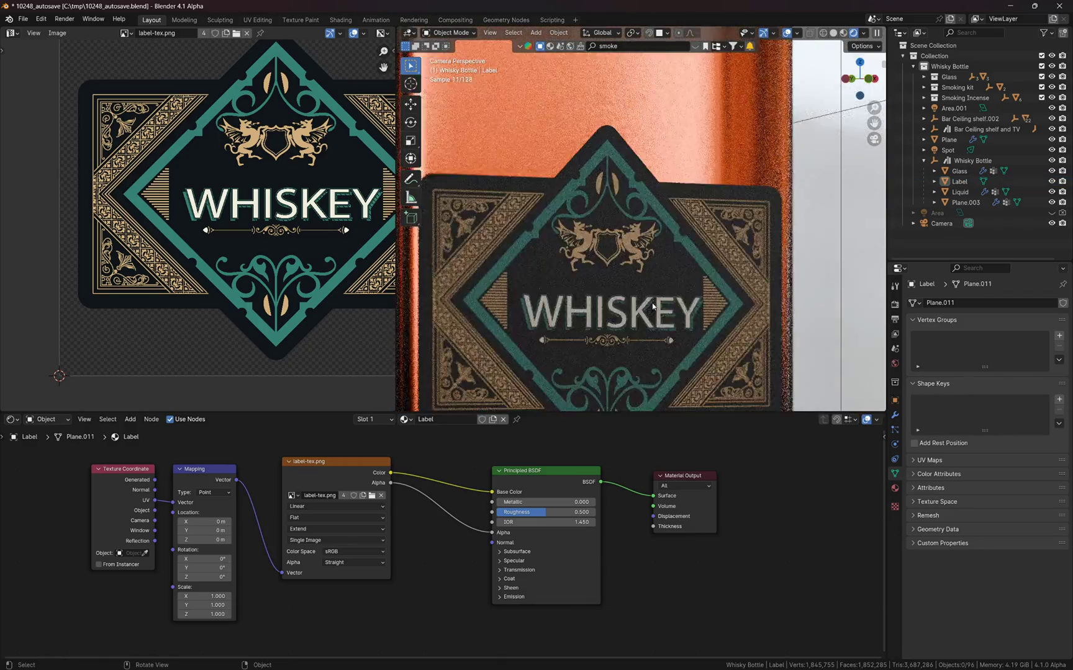
# Try different Roughness and Metallic values on the label's Principled BSDF, then restore Roughness to 0.5 and Metallic to 0
pyautogui.scroll(-4, 652, 306)
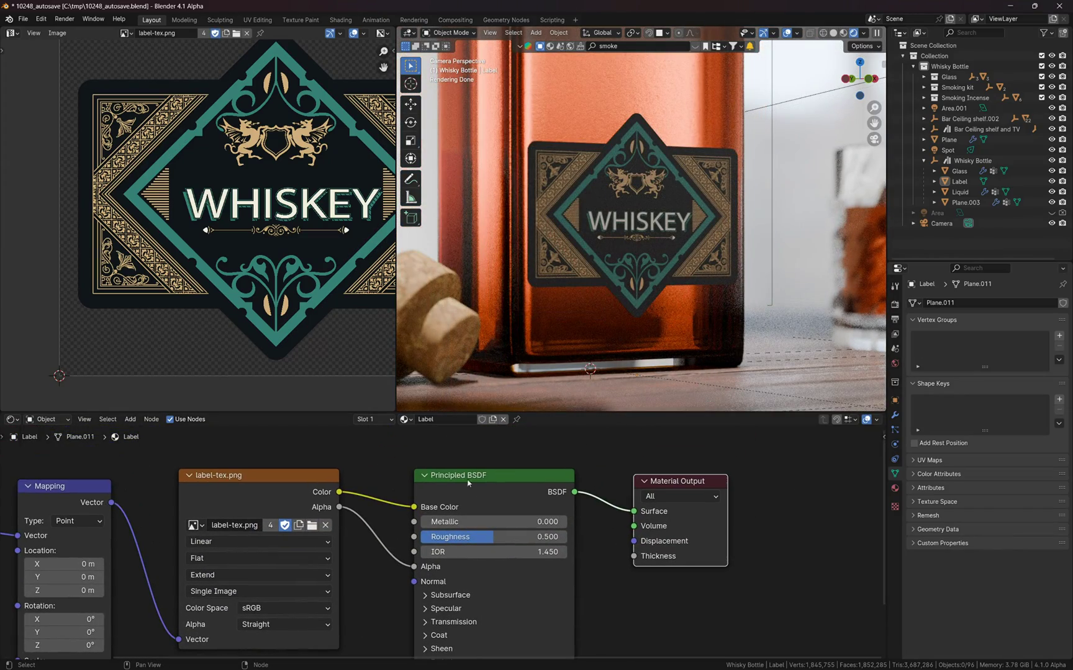
pyautogui.scroll(3, 596, 261)
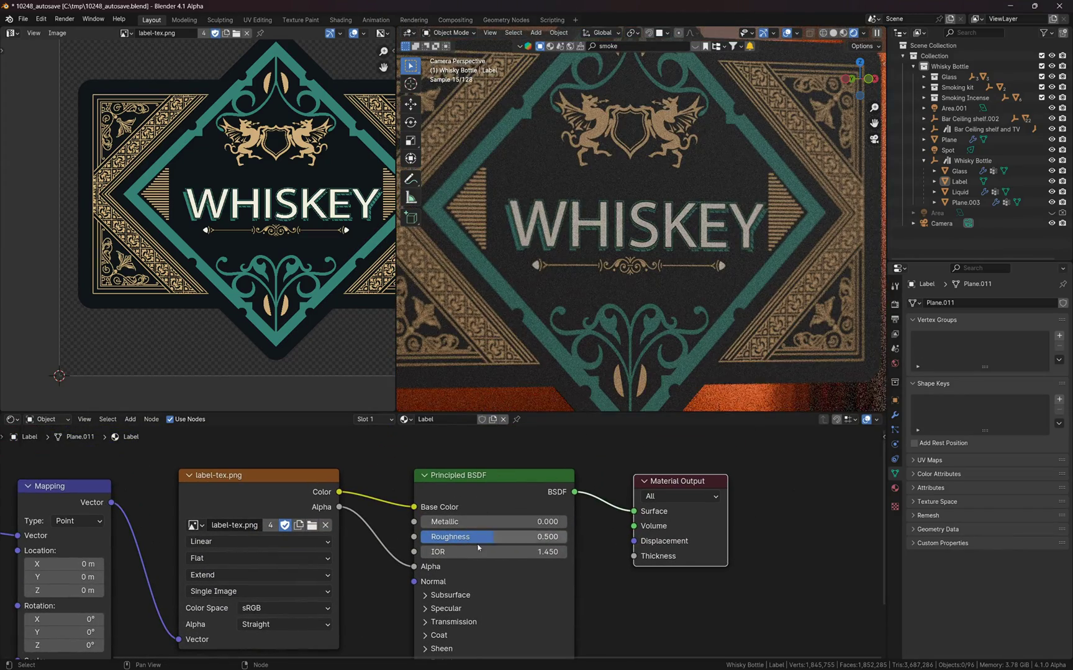
pyautogui.moveTo(494, 537)
pyautogui.mouseDown()
pyautogui.moveTo(448, 537)
pyautogui.moveTo(537, 537)
pyautogui.moveTo(505, 537)
pyautogui.mouseUp()
pyautogui.moveTo(434, 522); pyautogui.dragTo(544, 522)
pyautogui.click(543, 520)
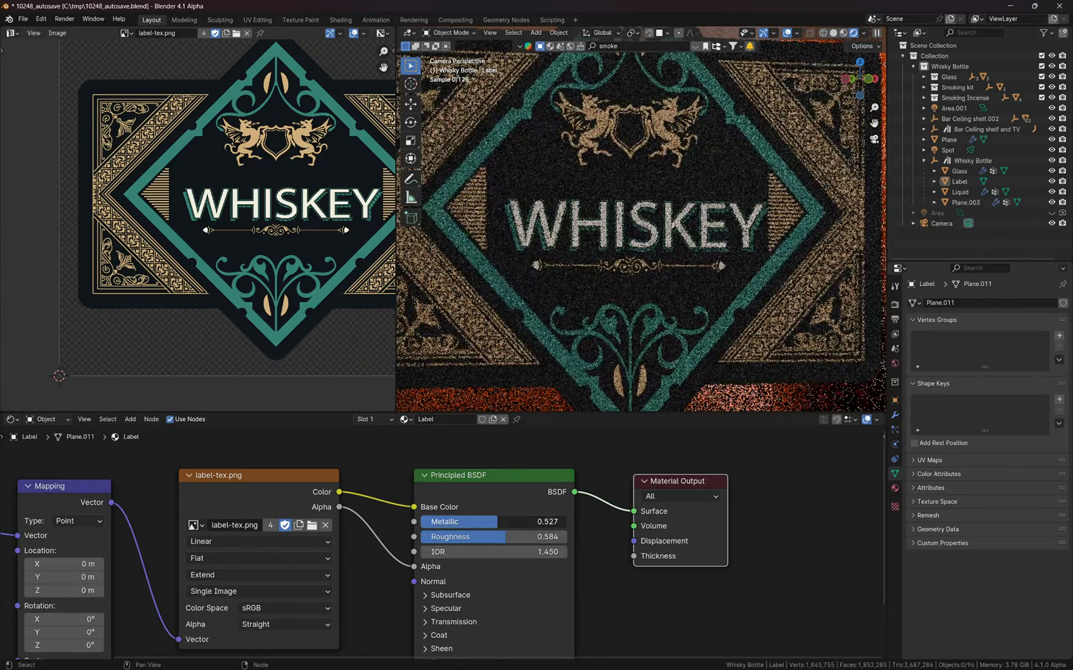
pyautogui.write('0')
pyautogui.press('Return')
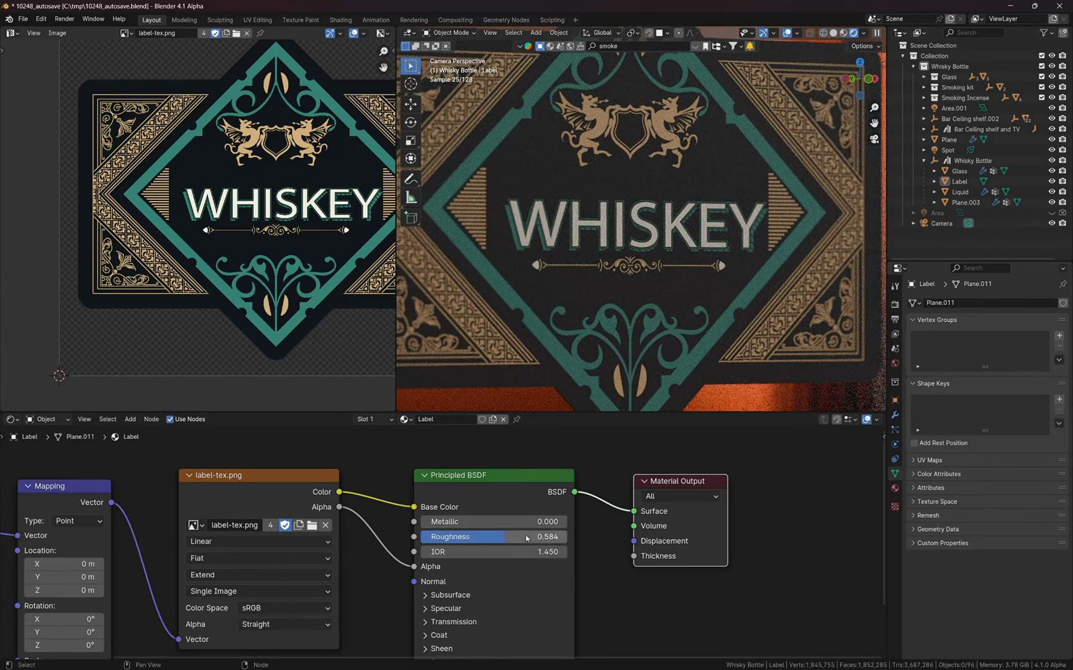
pyautogui.press('Return')
# Move the Material Output away to make room and place a duplicate of the Principled BSDF below the original
pyautogui.scroll(-5, 521, 530)
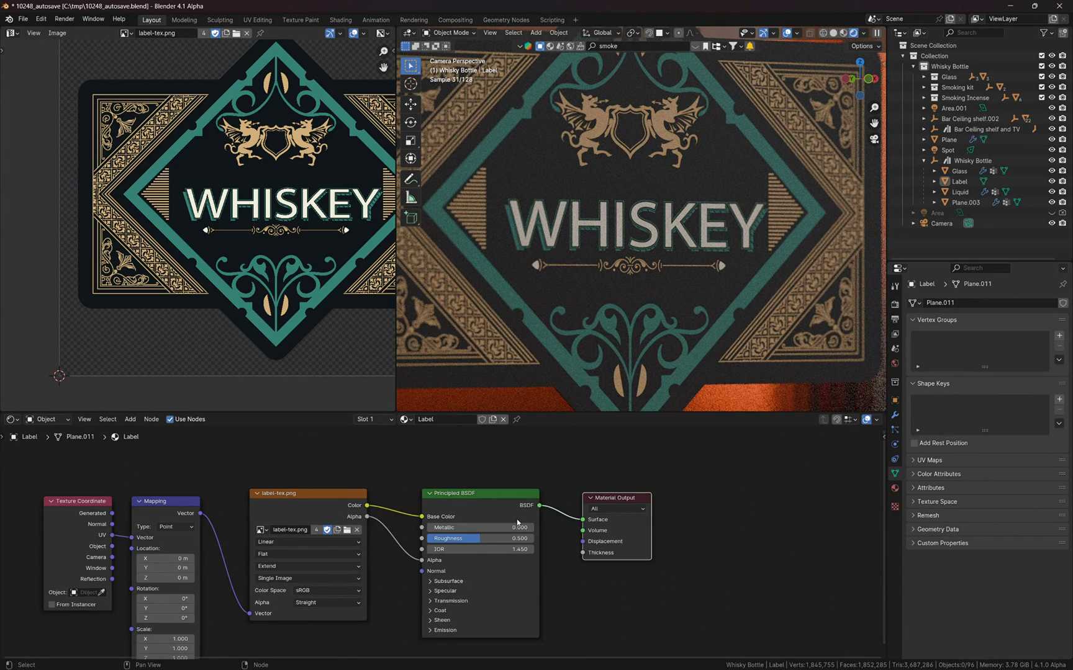
pyautogui.moveTo(594, 503); pyautogui.dragTo(635, 502)
pyautogui.scroll(-4, 579, 538)
pyautogui.moveTo(522, 544); pyautogui.dragTo(543, 501, button='middle')
pyautogui.click(486, 466)
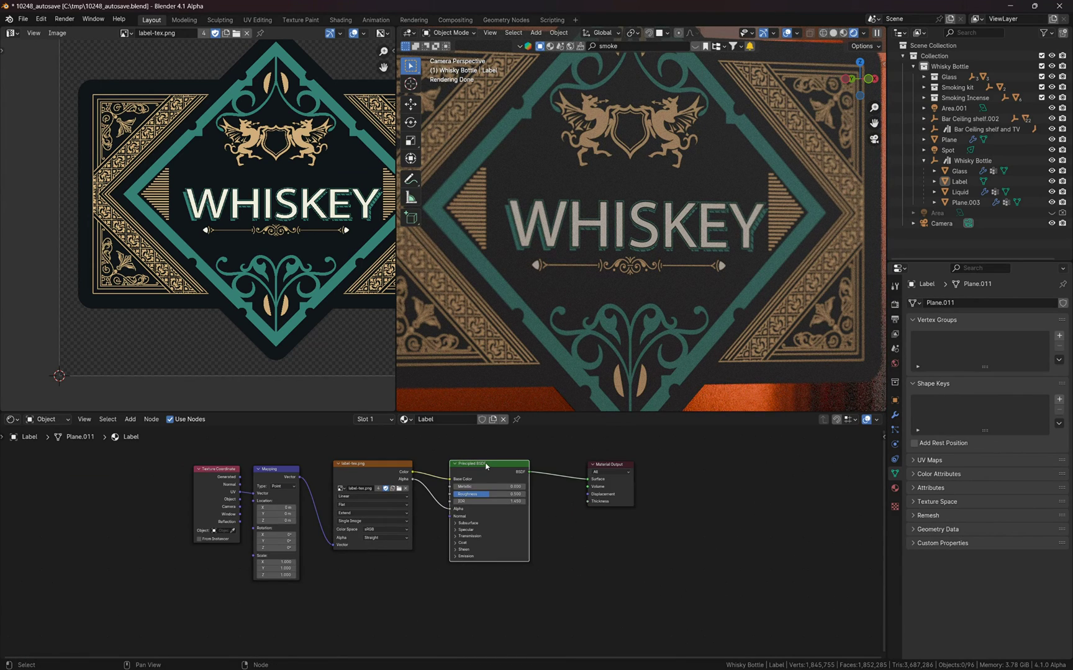
pyautogui.hotkey('shift', 'd')
pyautogui.click(487, 574)
pyautogui.moveTo(592, 566); pyautogui.dragTo(553, 522, button='middle')
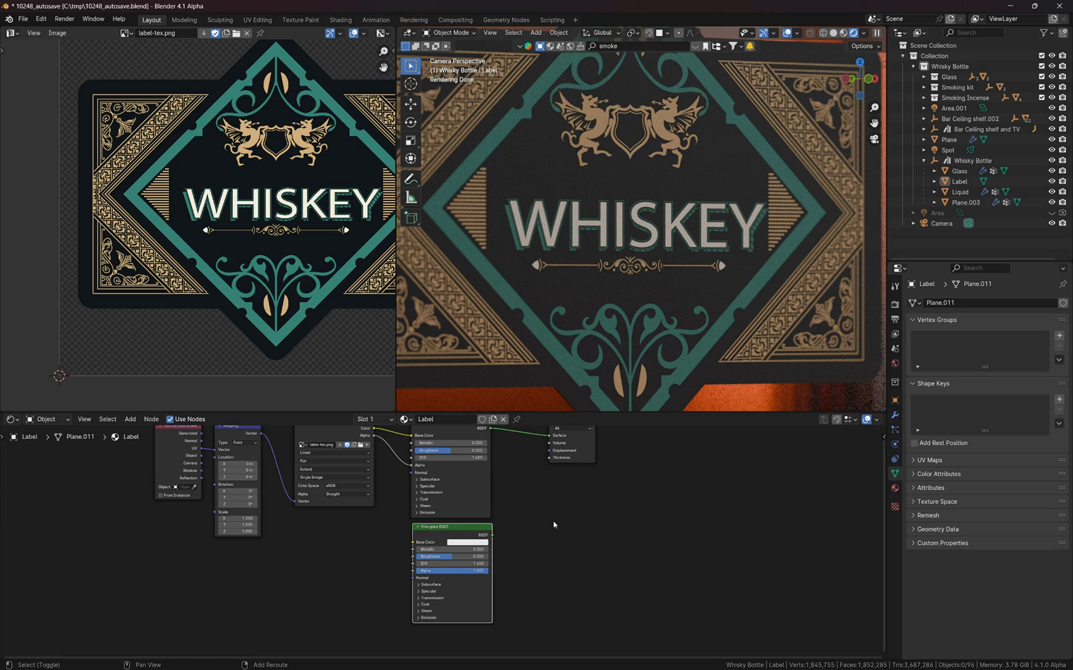
# Add a Mix Shader combining the two Principled BSDFs and connect it to the Material Output's Surface
pyautogui.hotkey('shift', 'a')
pyautogui.write('mi')
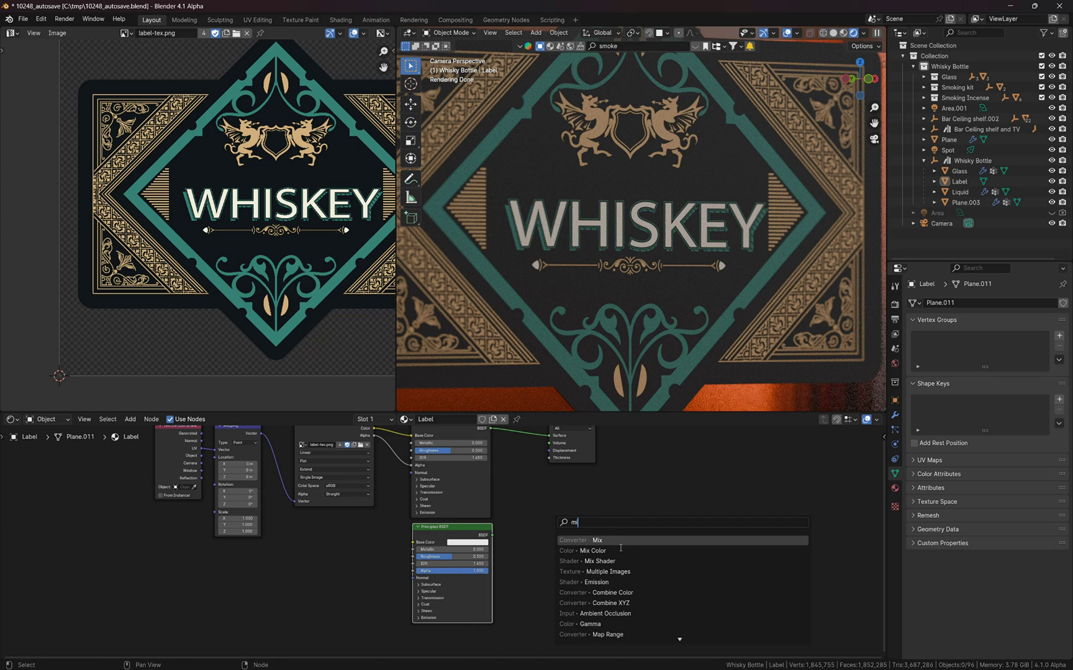
pyautogui.click(612, 562)
pyautogui.moveTo(520, 457); pyautogui.dragTo(507, 487, button='middle')
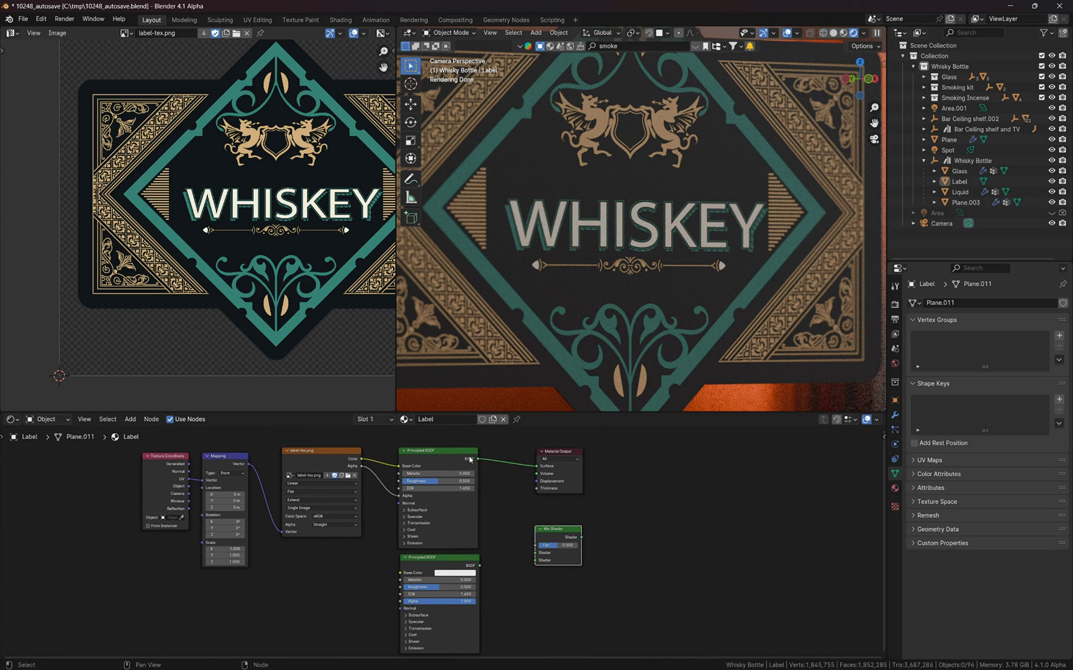
pyautogui.keyDown('alt'); pyautogui.moveTo(461, 561); pyautogui.dragTo(549, 548, button='right'); pyautogui.keyUp('alt')
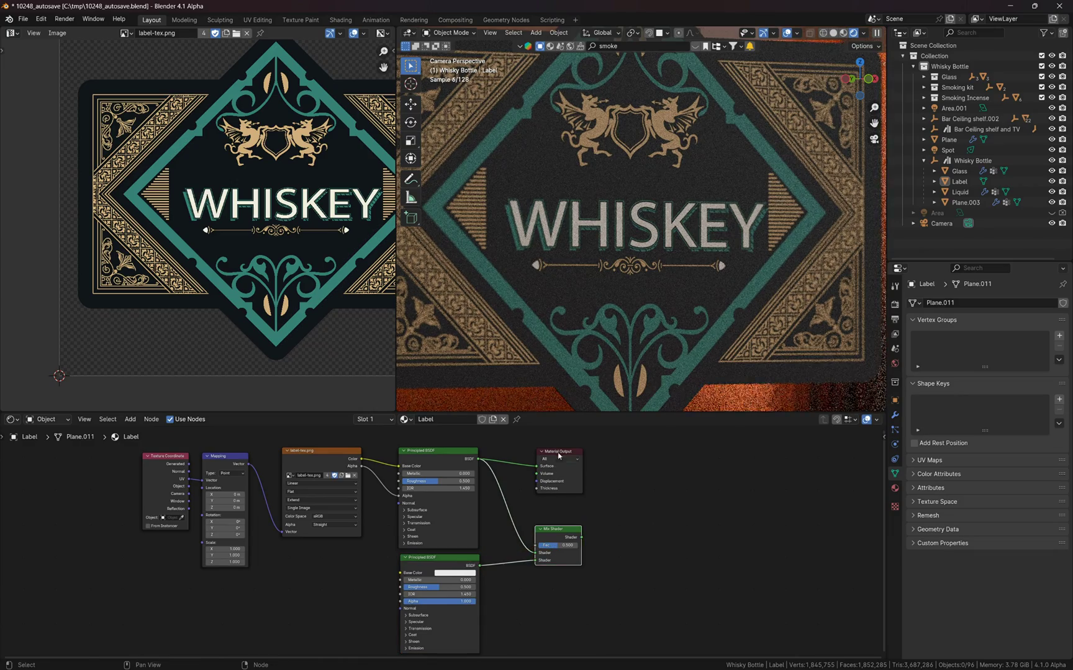
pyautogui.moveTo(559, 455); pyautogui.dragTo(642, 466)
pyautogui.keyDown('ctrl'); pyautogui.keyDown('shift'); pyautogui.click(568, 534); pyautogui.keyUp('shift'); pyautogui.keyUp('ctrl')
pyautogui.moveTo(547, 519); pyautogui.dragTo(588, 478, button='middle')
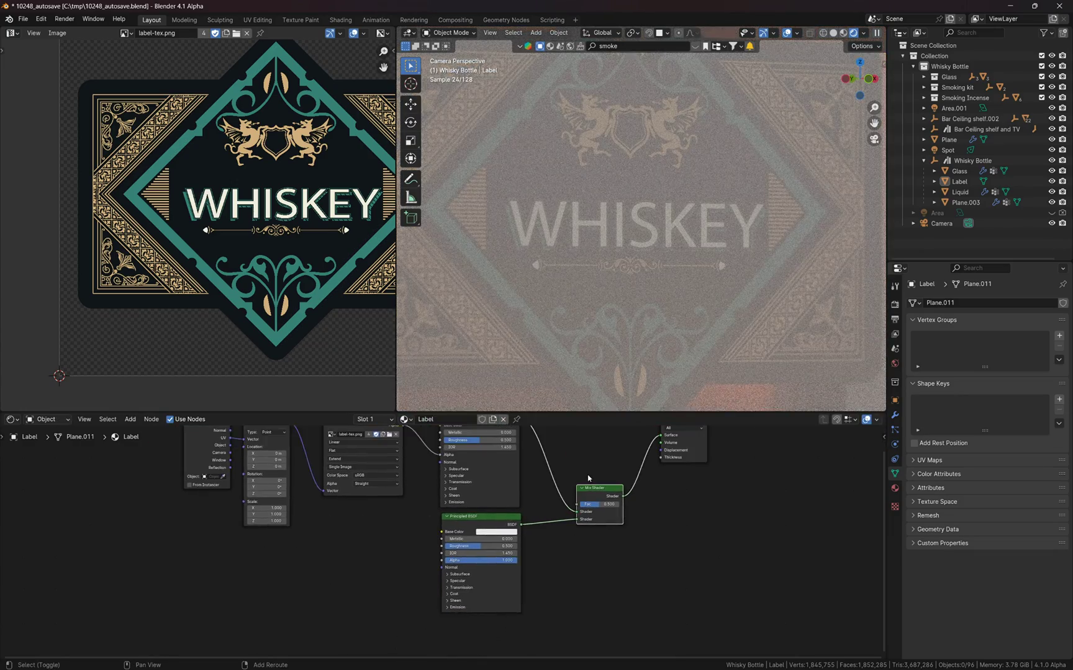
pyautogui.scroll(2, 496, 546)
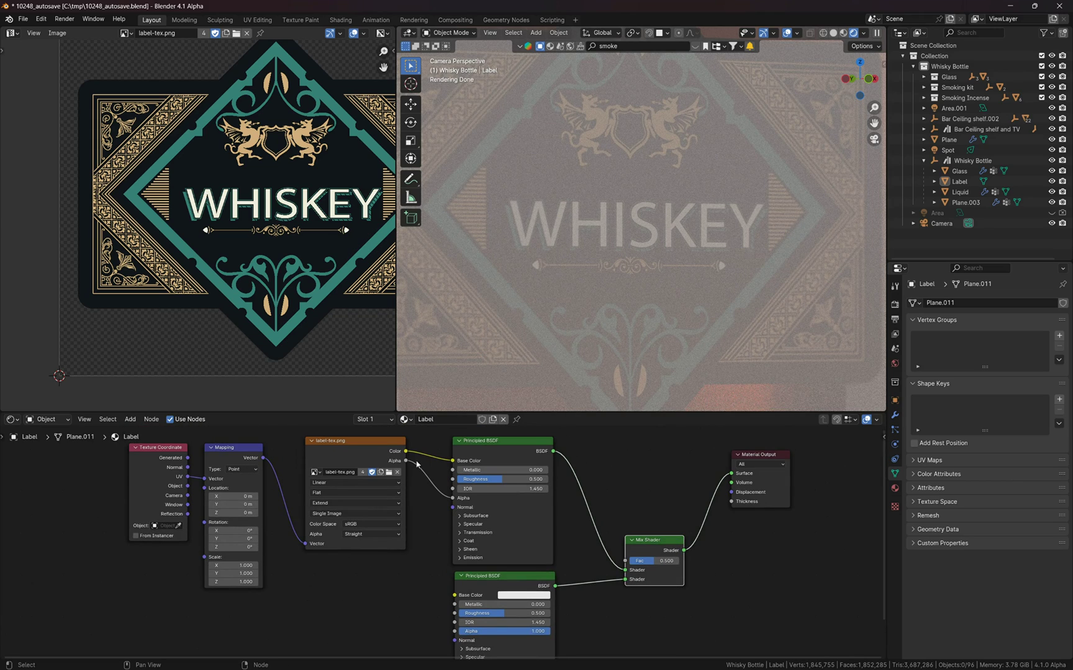
# Connect the label texture's Color and Alpha to the duplicated Principled BSDF's Base Color and Alpha
pyautogui.moveTo(417, 463); pyautogui.dragTo(411, 454, button='middle')
pyautogui.moveTo(401, 443); pyautogui.dragTo(416, 510)
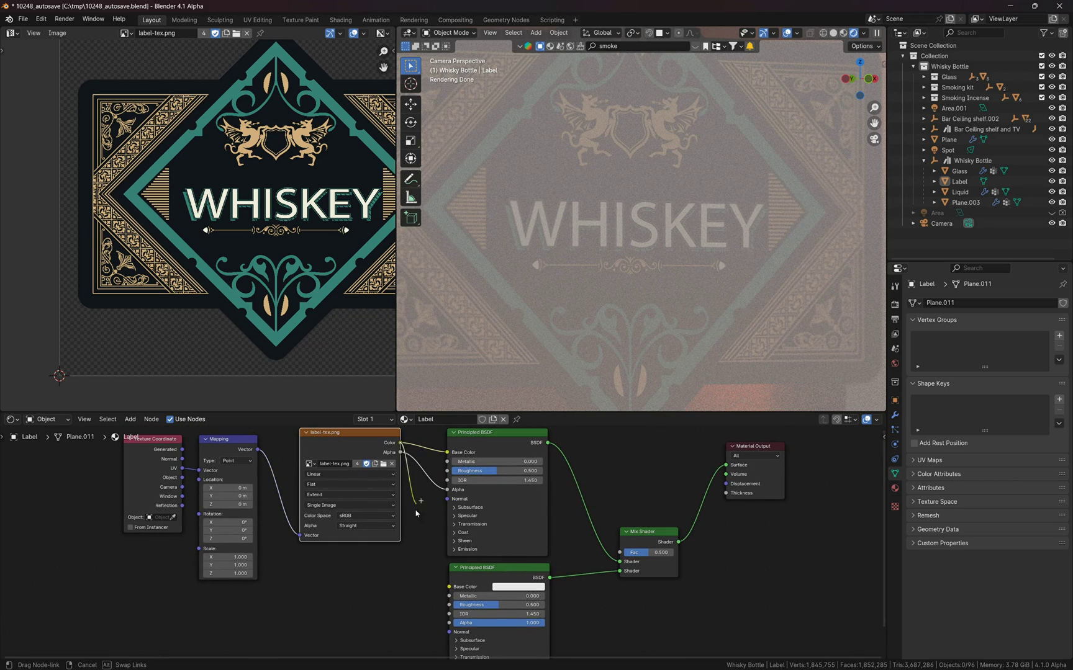
pyautogui.moveTo(451, 587); pyautogui.dragTo(449, 623)
pyautogui.scroll(-3, 610, 285)
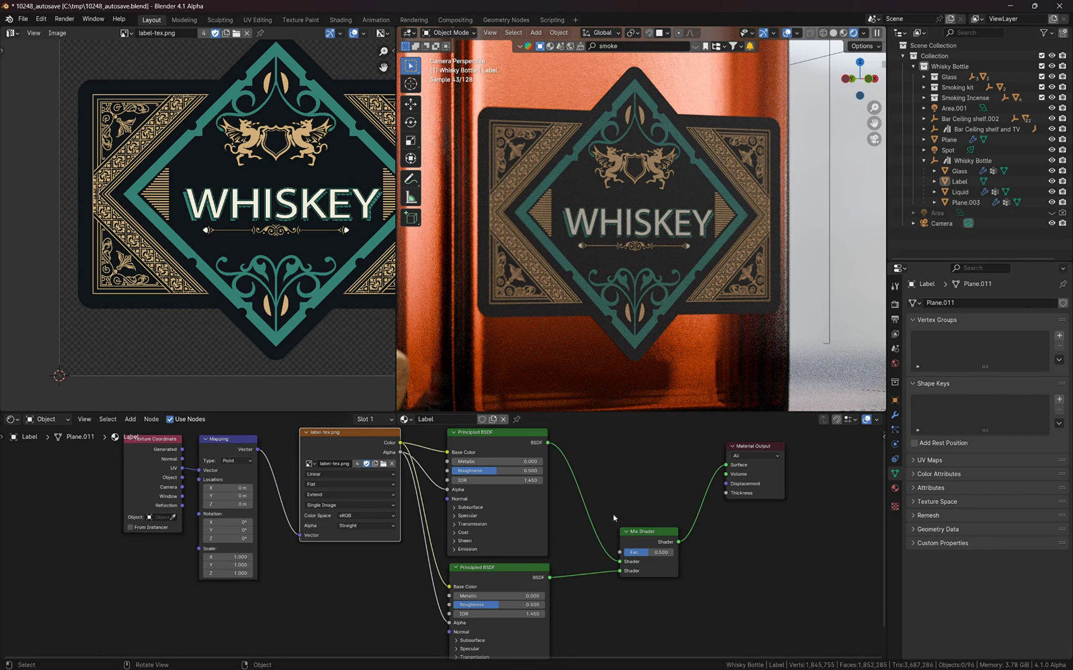
# Duplicate the label-tex.png texture node above the node tree and give the copy its own single-user image
pyautogui.scroll(-1, 614, 515)
pyautogui.scroll(-2, 620, 489)
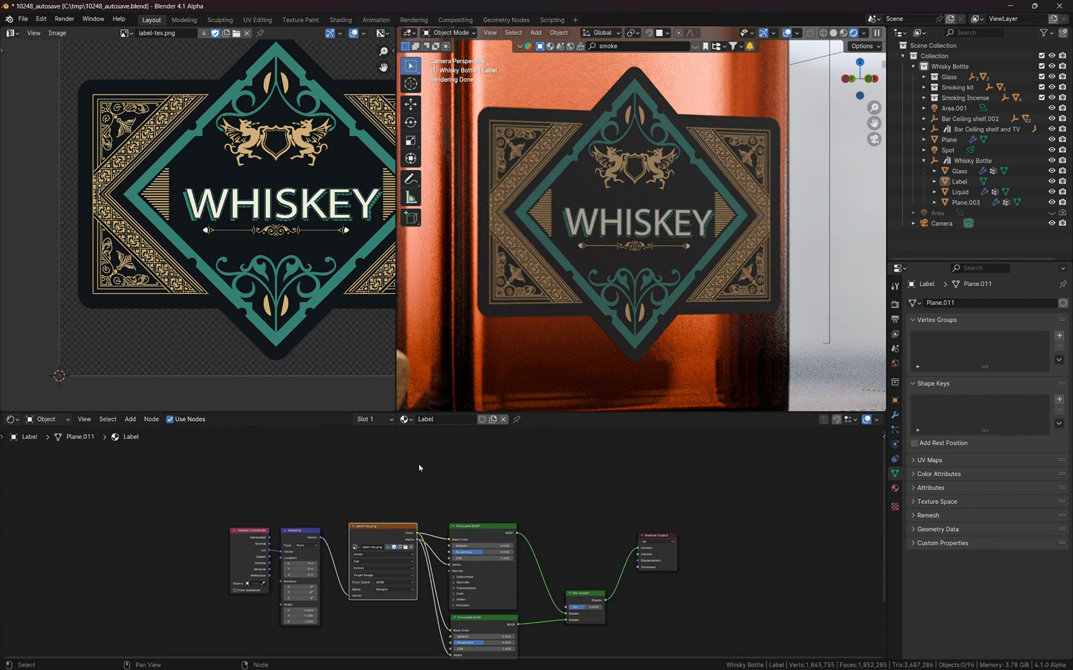
pyautogui.hotkey('shift', 'd')
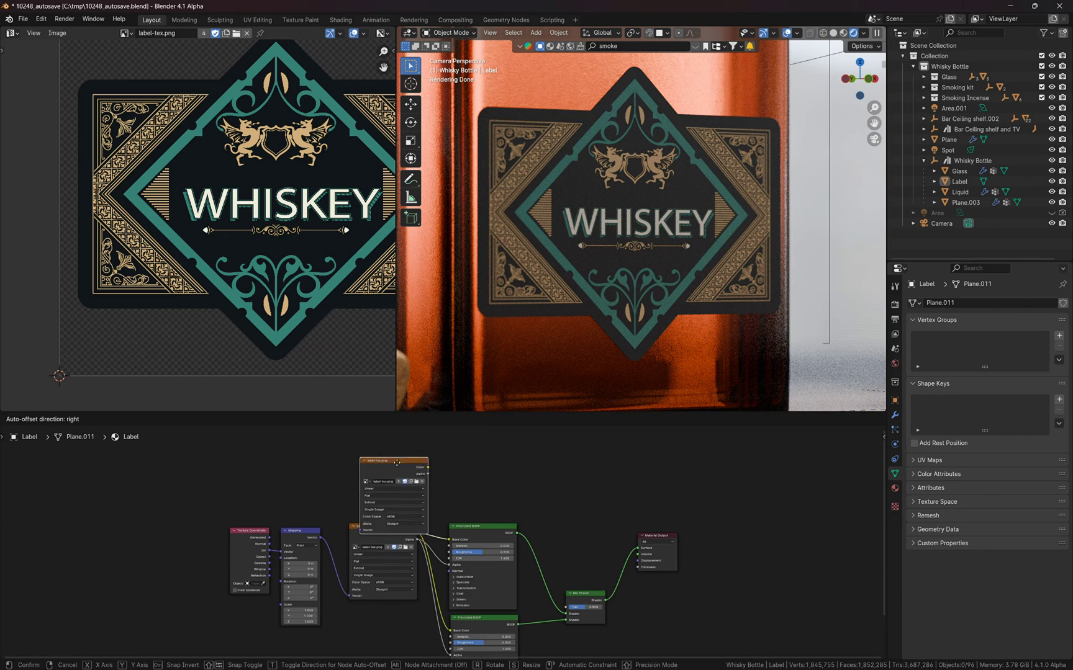
pyautogui.scroll(3, 407, 489)
pyautogui.scroll(2, 407, 489)
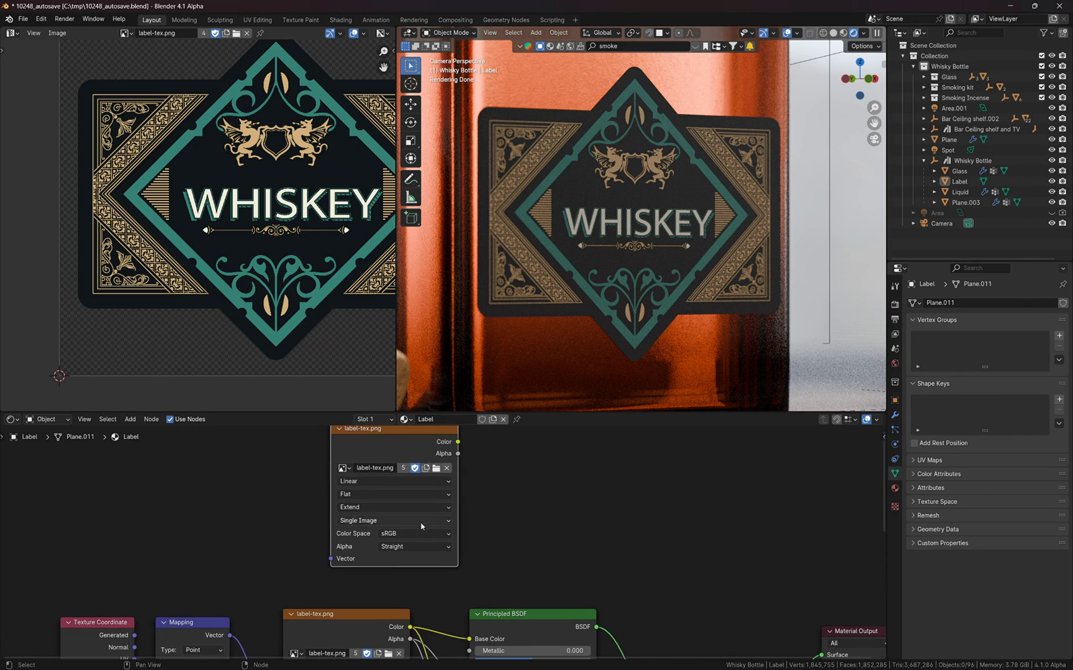
pyautogui.click(396, 457)
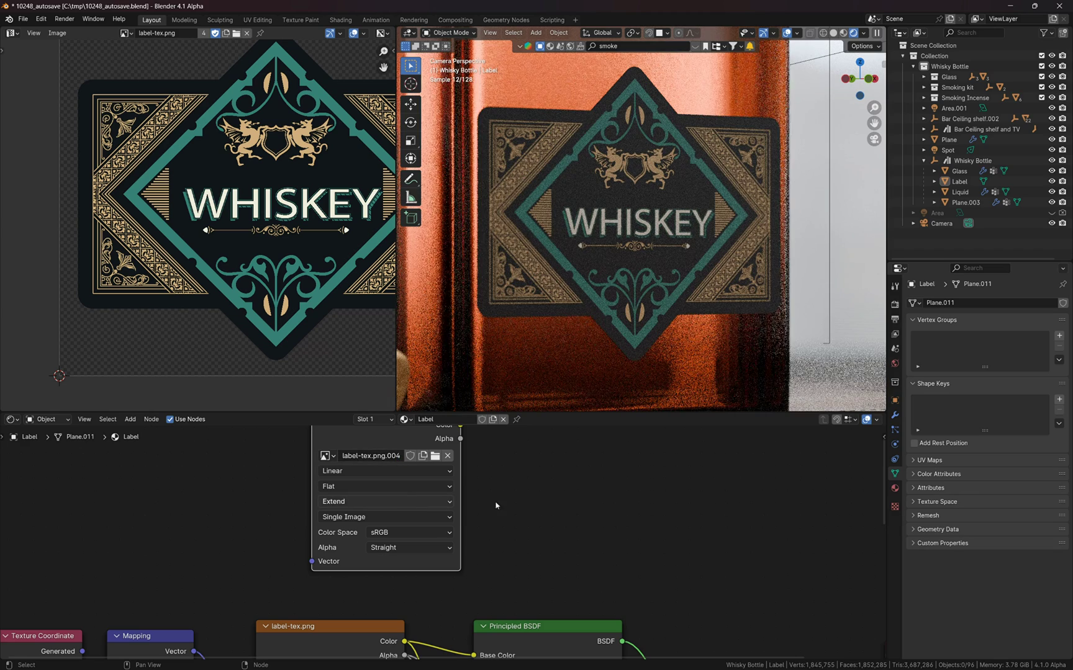
pyautogui.scroll(-2, 505, 471)
pyautogui.scroll(-3, 558, 482)
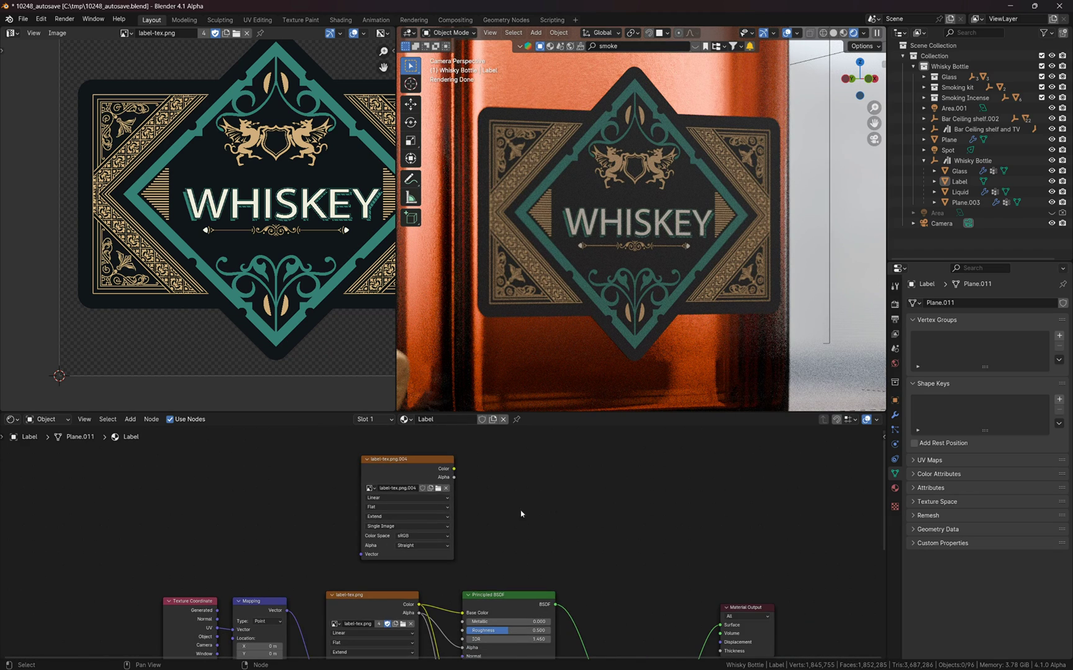
pyautogui.moveTo(429, 469); pyautogui.dragTo(487, 454)
# Add a Color Ramp beside the duplicated texture and connect the texture's Color to the ramp's Fac
pyautogui.hotkey('shift', 'a')
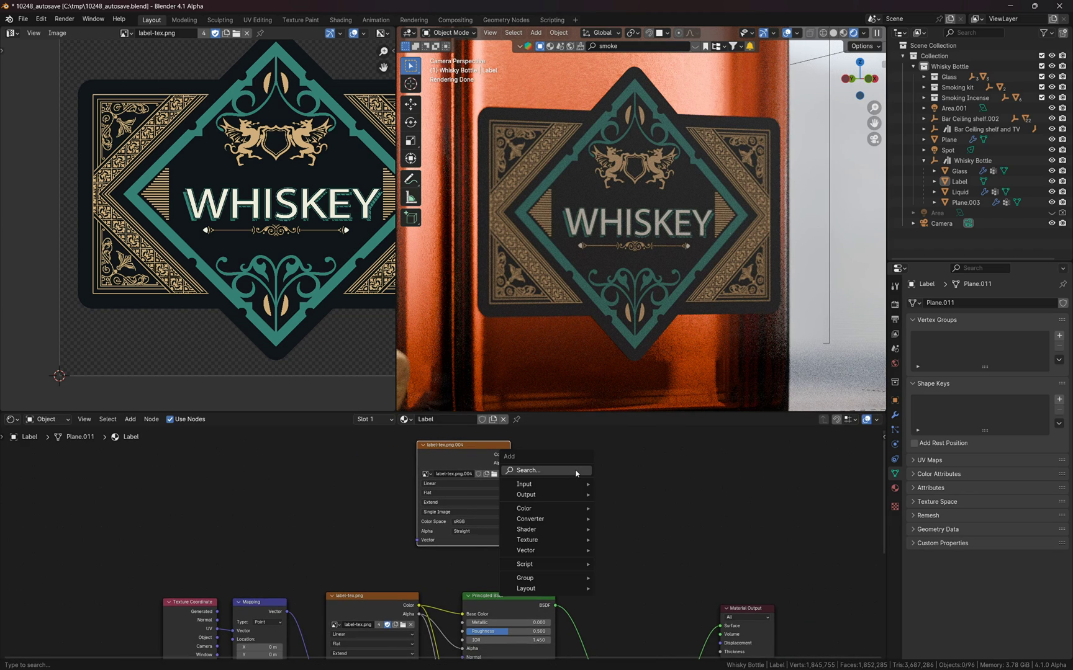
pyautogui.write('color ramp')
pyautogui.press('Return')
pyautogui.click(510, 459)
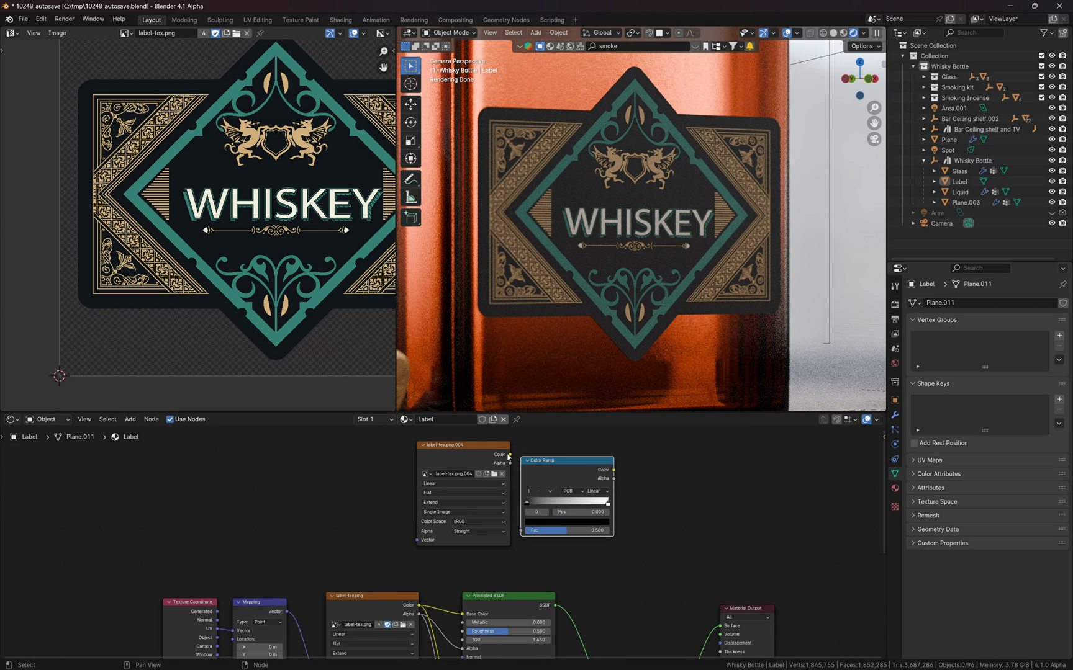
pyautogui.moveTo(519, 527); pyautogui.dragTo(523, 531)
pyautogui.scroll(-2, 528, 543)
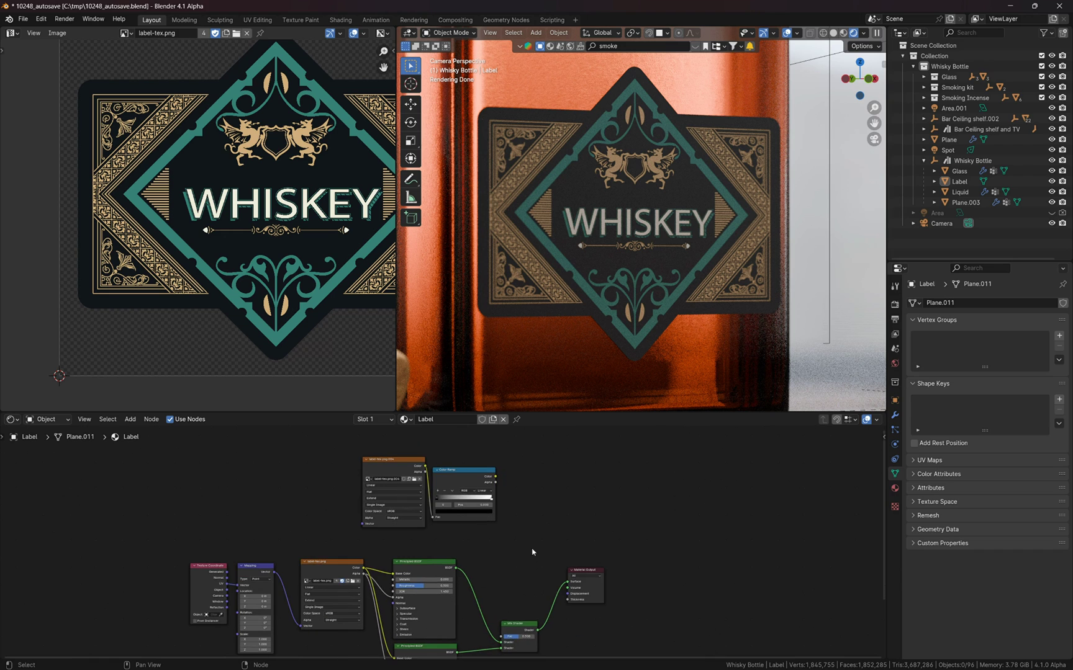
# Preview the Color Ramp on the label, then connect its Color to the Mix Shader's Fac and reconnect the mix to the output
pyautogui.keyDown('ctrl'); pyautogui.keyDown('shift'); pyautogui.click(460, 479); pyautogui.keyUp('shift'); pyautogui.keyUp('ctrl')
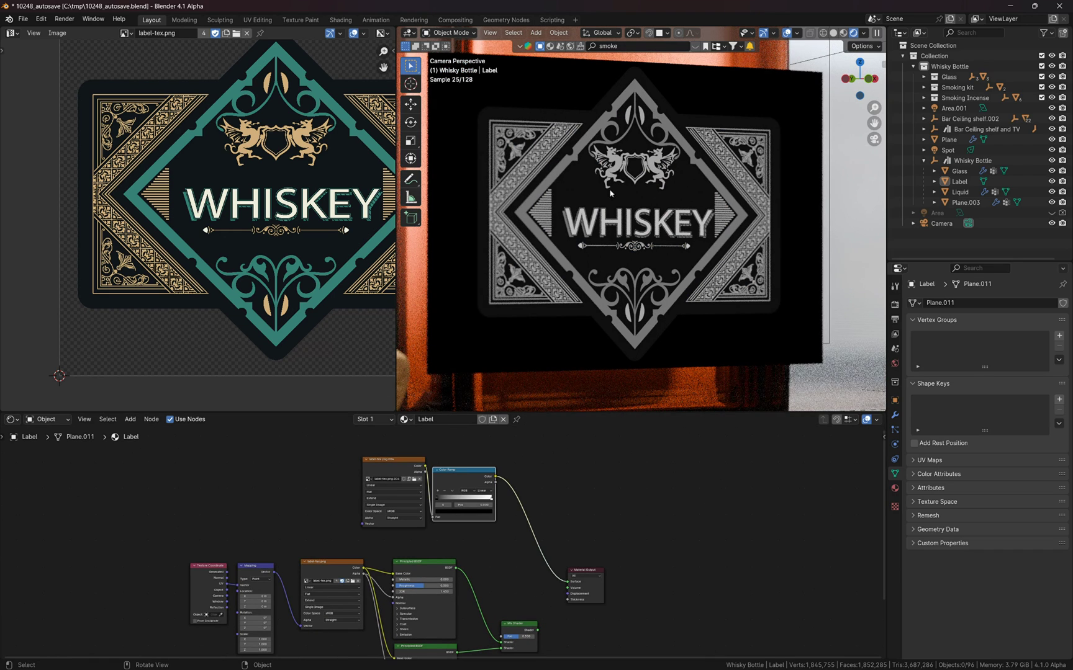
pyautogui.moveTo(582, 570); pyautogui.dragTo(612, 550)
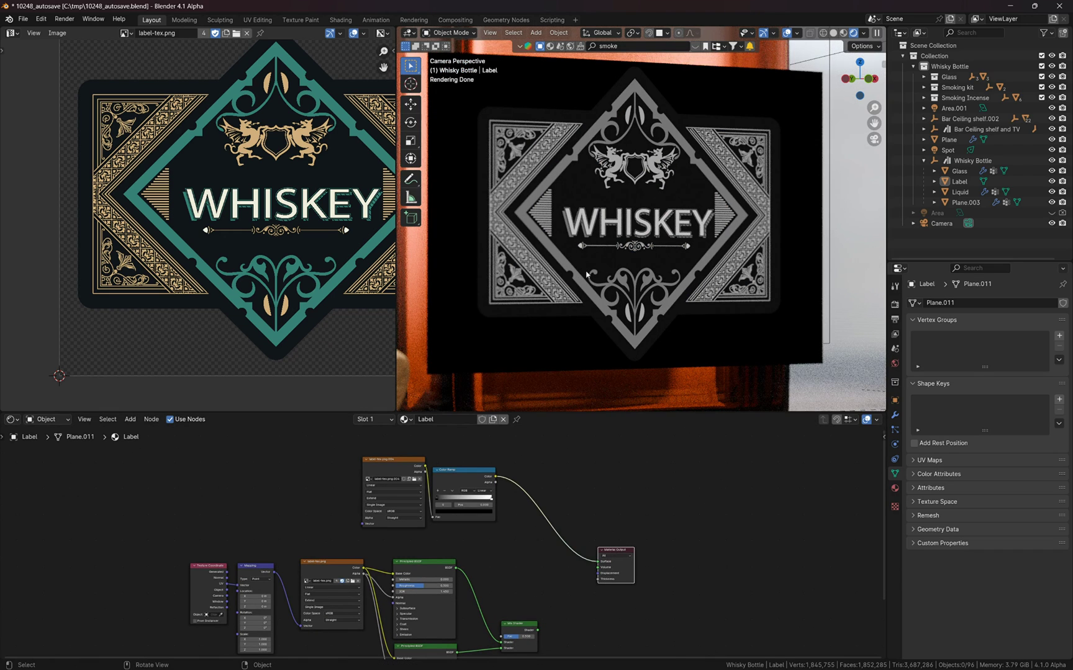
pyautogui.scroll(1, 577, 472)
pyautogui.moveTo(567, 644); pyautogui.dragTo(598, 570)
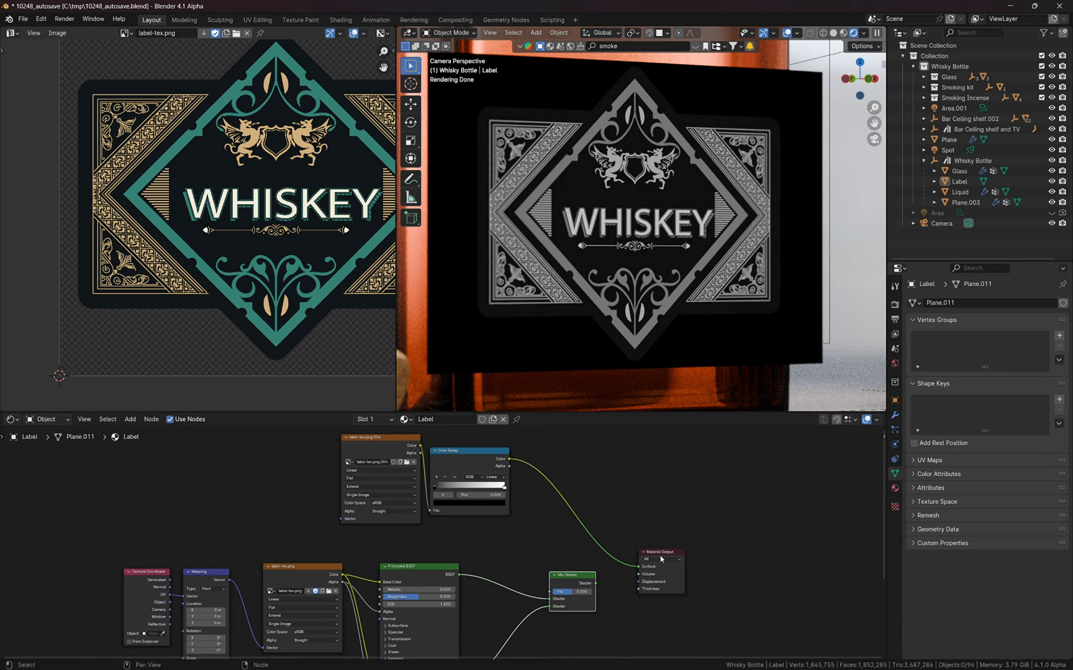
pyautogui.moveTo(661, 558); pyautogui.dragTo(681, 556)
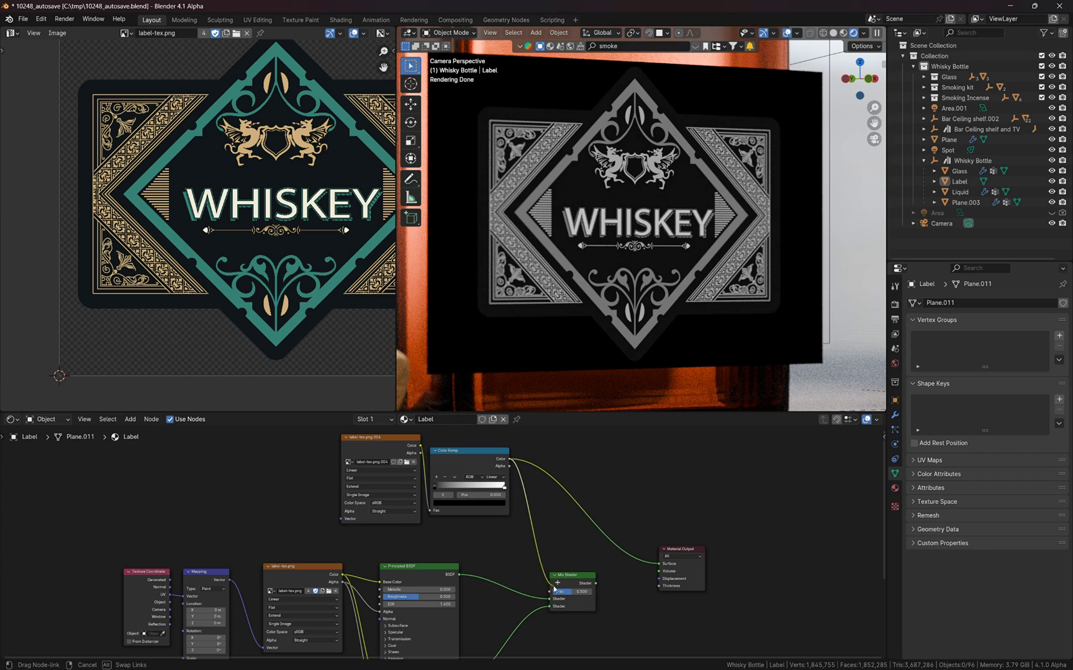
pyautogui.keyDown('ctrl'); pyautogui.keyDown('shift'); pyautogui.click(584, 582); pyautogui.keyUp('shift'); pyautogui.keyUp('ctrl')
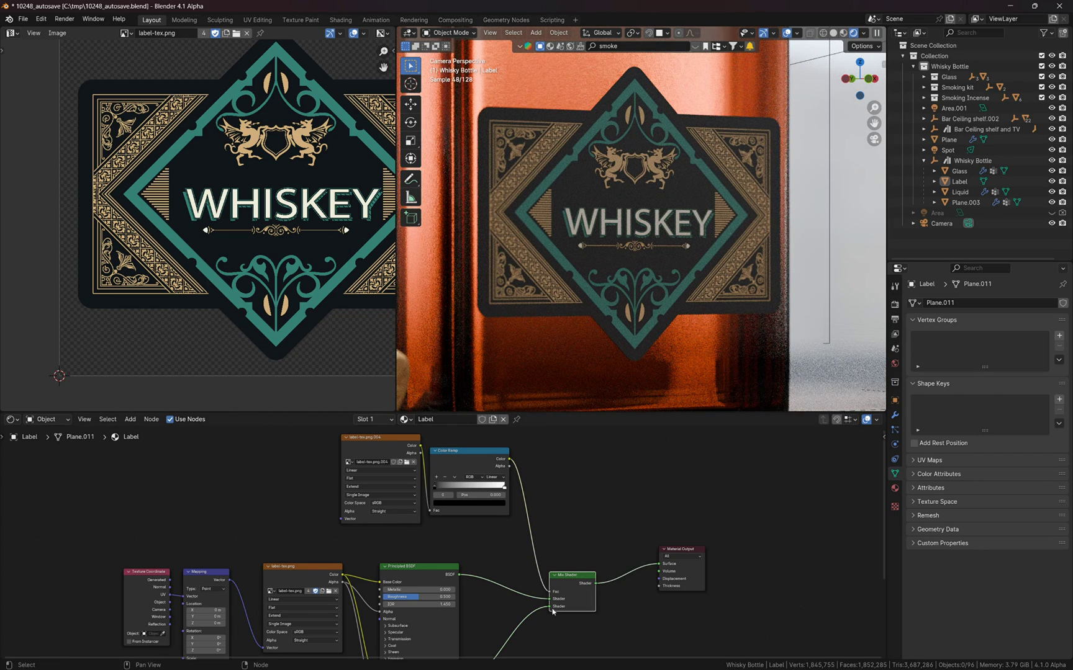
pyautogui.moveTo(574, 578); pyautogui.dragTo(578, 577)
# Preview the Color Ramp on the label and move its white stop to position 0.364 for a brighter mask
pyautogui.scroll(3, 453, 490)
pyautogui.moveTo(445, 479); pyautogui.dragTo(454, 545, button='middle')
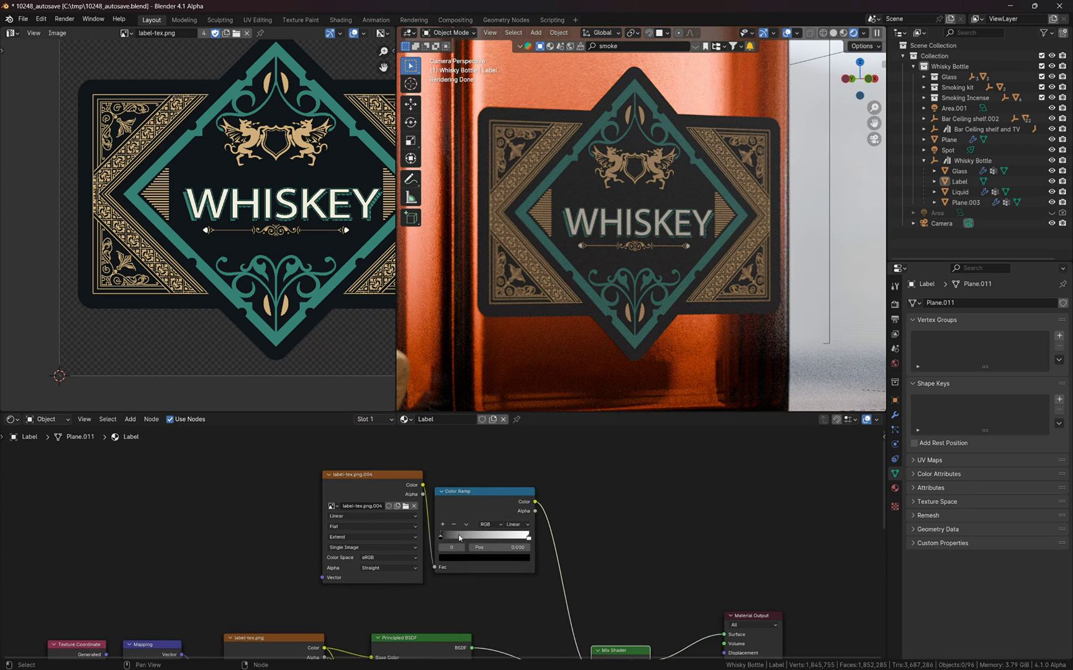
pyautogui.scroll(4, 452, 541)
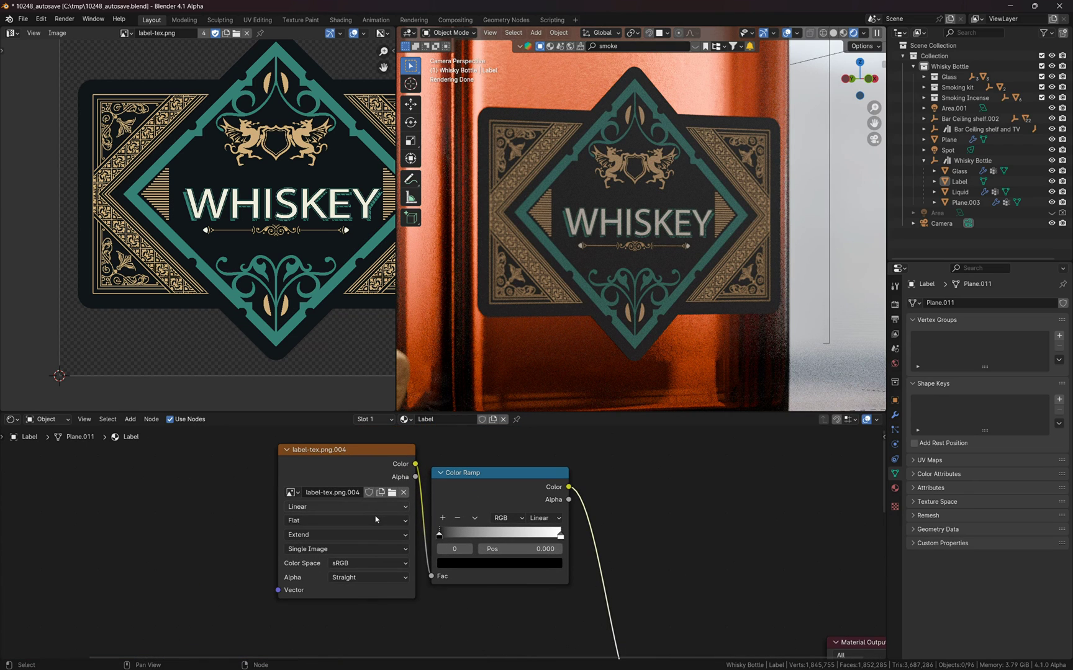
pyautogui.keyDown('ctrl'); pyautogui.keyDown('shift'); pyautogui.click(514, 491); pyautogui.keyUp('shift'); pyautogui.keyUp('ctrl')
pyautogui.moveTo(560, 535); pyautogui.dragTo(485, 537)
pyautogui.moveTo(618, 531); pyautogui.dragTo(637, 505, button='middle')
pyautogui.scroll(-3, 637, 506)
pyautogui.moveTo(637, 506); pyautogui.dragTo(556, 467, button='middle')
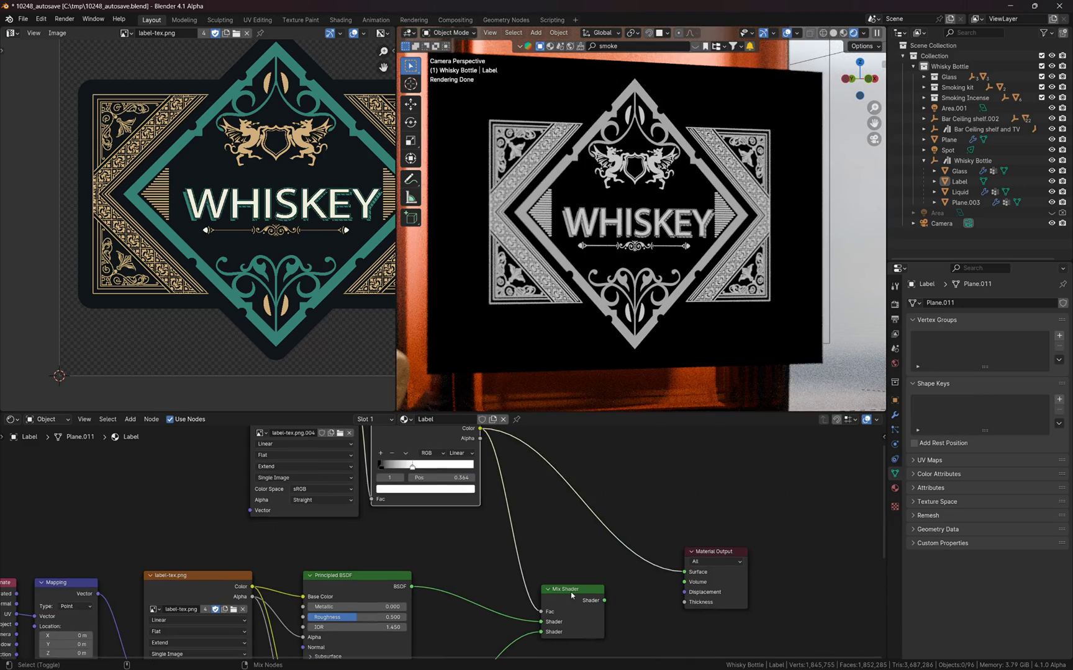
# Reconnect the Mix Shader to the Material Output and set the second Principled BSDF's Metallic to 0.818 and Roughness to 0.238
pyautogui.keyDown('ctrl'); pyautogui.keyDown('shift'); pyautogui.click(571, 594); pyautogui.keyUp('shift'); pyautogui.keyUp('ctrl')
pyautogui.scroll(4, 552, 310)
pyautogui.moveTo(468, 553); pyautogui.dragTo(510, 500, button='middle')
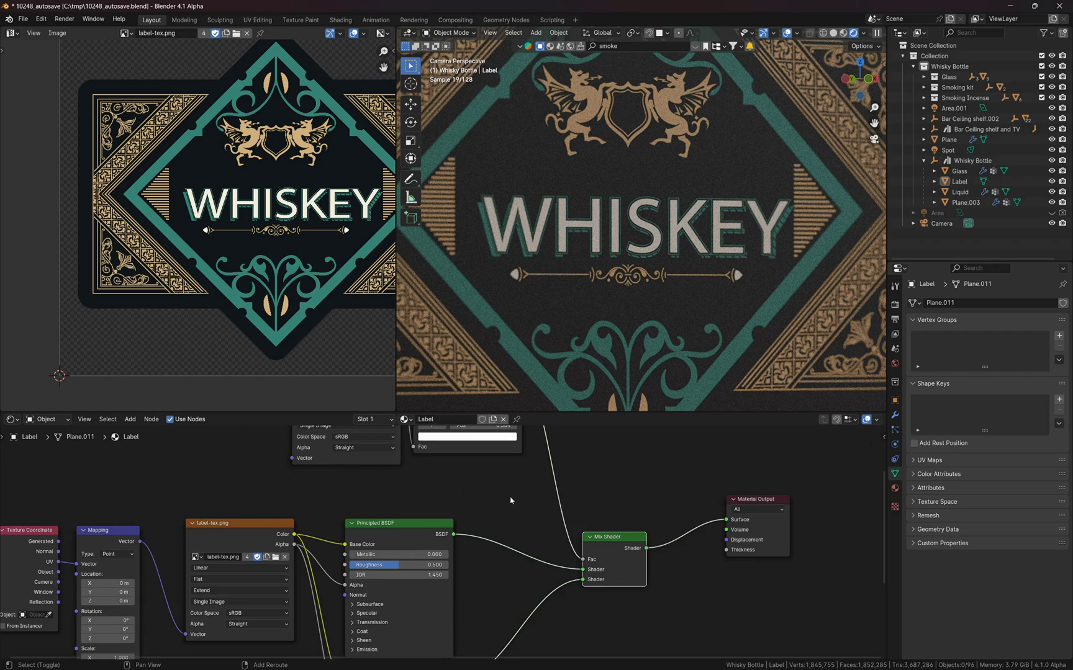
pyautogui.scroll(4, 511, 501)
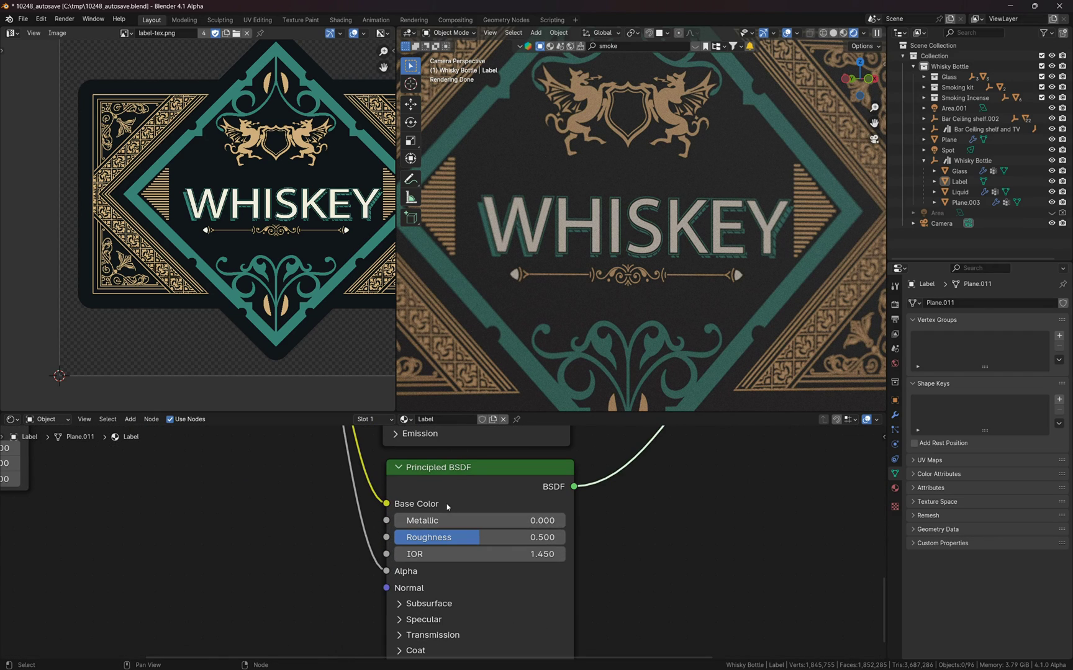
pyautogui.moveTo(452, 520); pyautogui.dragTo(435, 537)
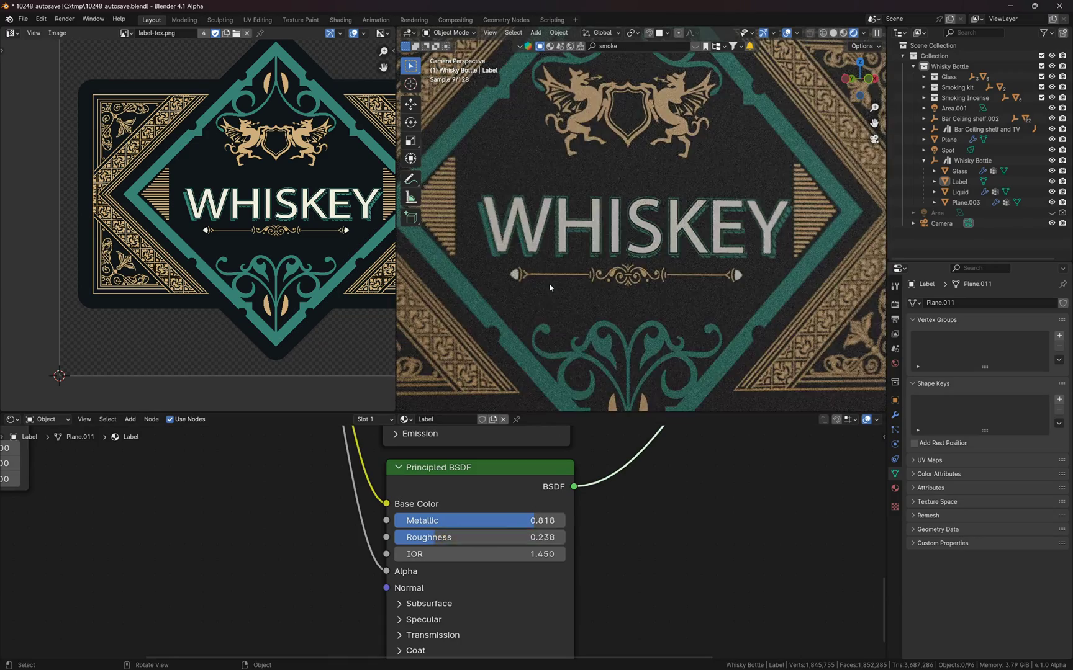
pyautogui.moveTo(550, 286); pyautogui.dragTo(577, 288, button='middle')
pyautogui.scroll(8, 571, 228)
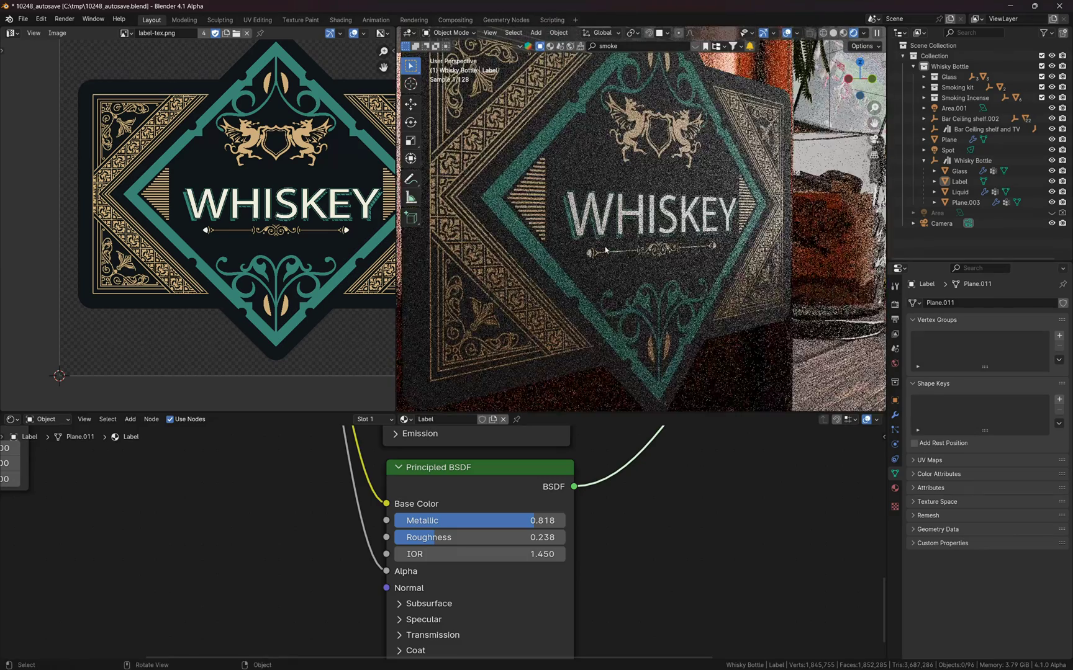
pyautogui.scroll(7, 543, 205)
pyautogui.moveTo(653, 299); pyautogui.dragTo(659, 282, button='middle')
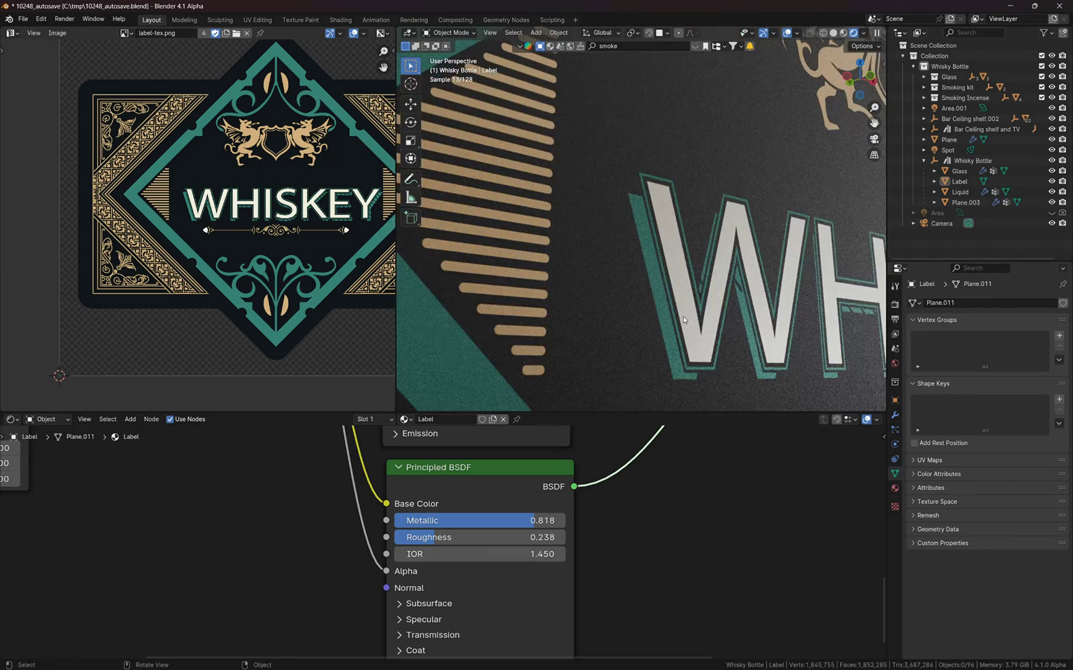
# Preview the first Principled BSDF on the label, and after it the second Principled BSDF
pyautogui.keyDown('shift'); pyautogui.moveTo(687, 498); pyautogui.dragTo(619, 511, button='middle'); pyautogui.keyUp('shift')
pyautogui.scroll(-3, 605, 497)
pyautogui.scroll(-3, 585, 470)
pyautogui.scroll(3, 556, 568)
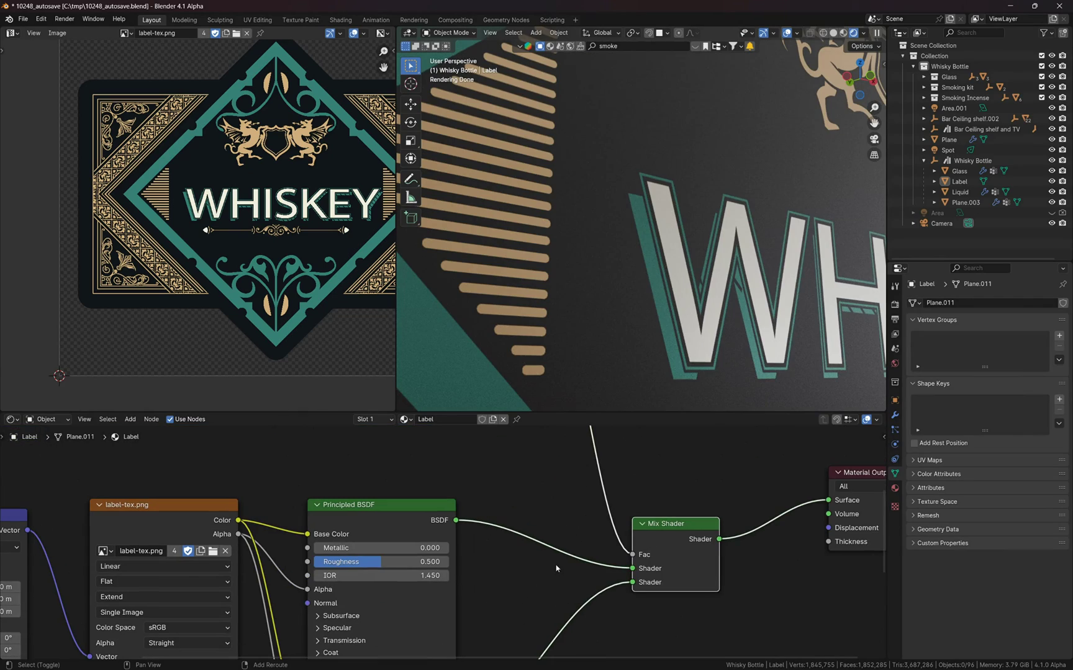
pyautogui.keyDown('ctrl'); pyautogui.keyDown('shift'); pyautogui.click(429, 517); pyautogui.keyUp('shift'); pyautogui.keyUp('ctrl')
pyautogui.moveTo(545, 621); pyautogui.dragTo(470, 522, button='middle')
pyautogui.keyDown('ctrl'); pyautogui.keyDown('shift'); pyautogui.click(393, 582); pyautogui.keyUp('shift'); pyautogui.keyUp('ctrl')
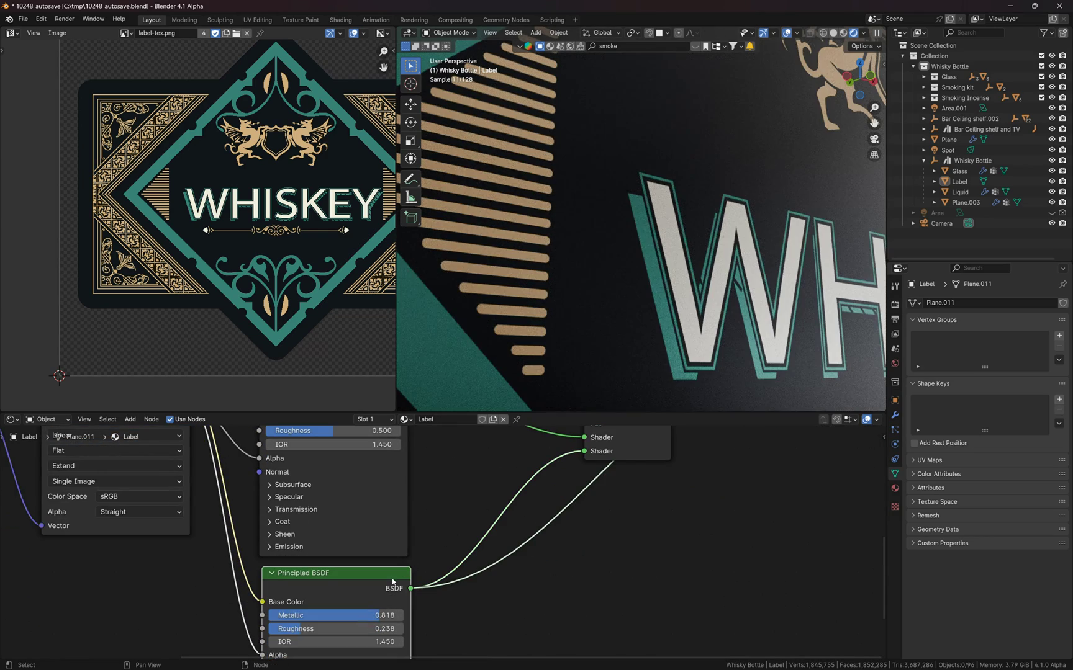
# Set the second Principled BSDF's Metallic to 1.000 and its Roughness to 0.147
pyautogui.keyDown('shift'); pyautogui.moveTo(698, 293); pyautogui.dragTo(646, 316, button='middle'); pyautogui.keyUp('shift')
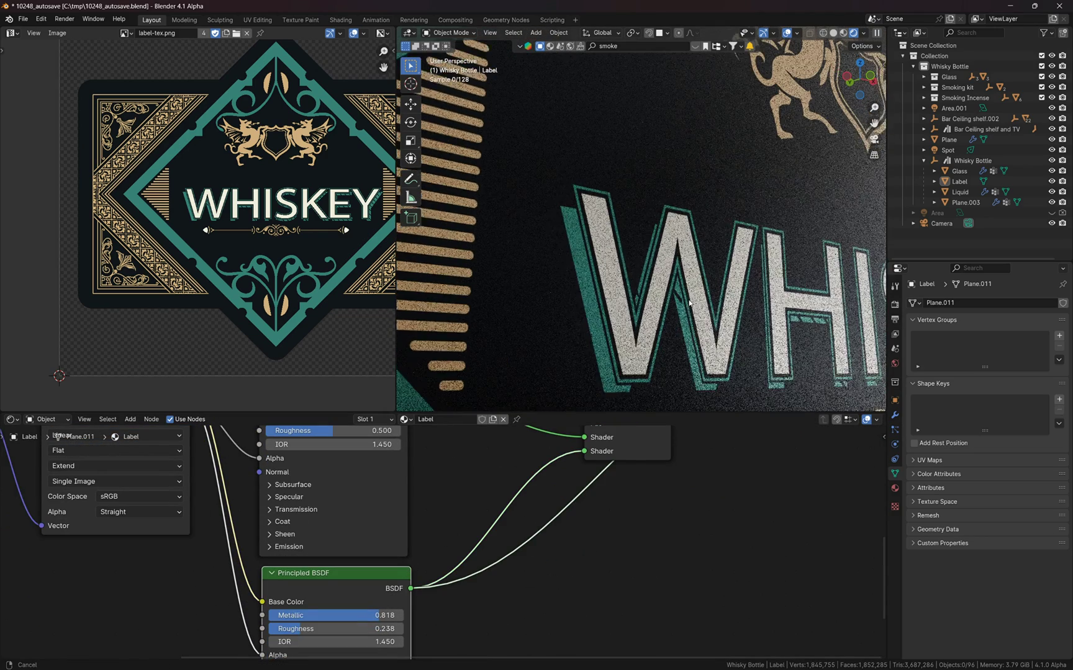
pyautogui.keyDown('shift'); pyautogui.moveTo(689, 303); pyautogui.dragTo(677, 296, button='middle'); pyautogui.keyUp('shift')
pyautogui.moveTo(343, 621); pyautogui.dragTo(400, 621)
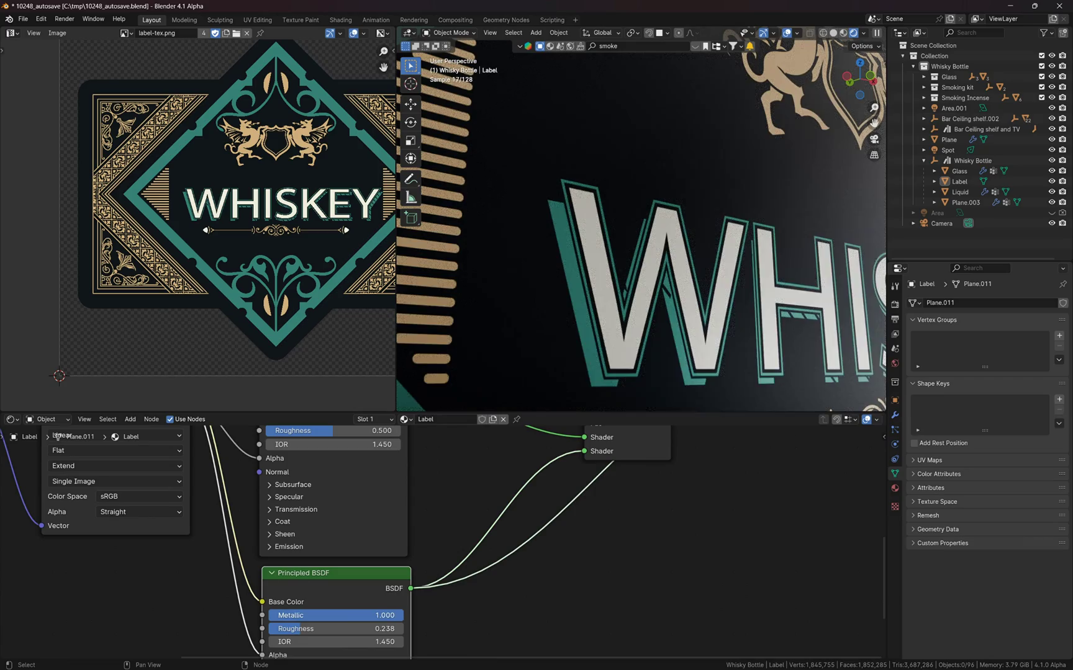
pyautogui.moveTo(704, 311); pyautogui.dragTo(696, 333, button='middle')
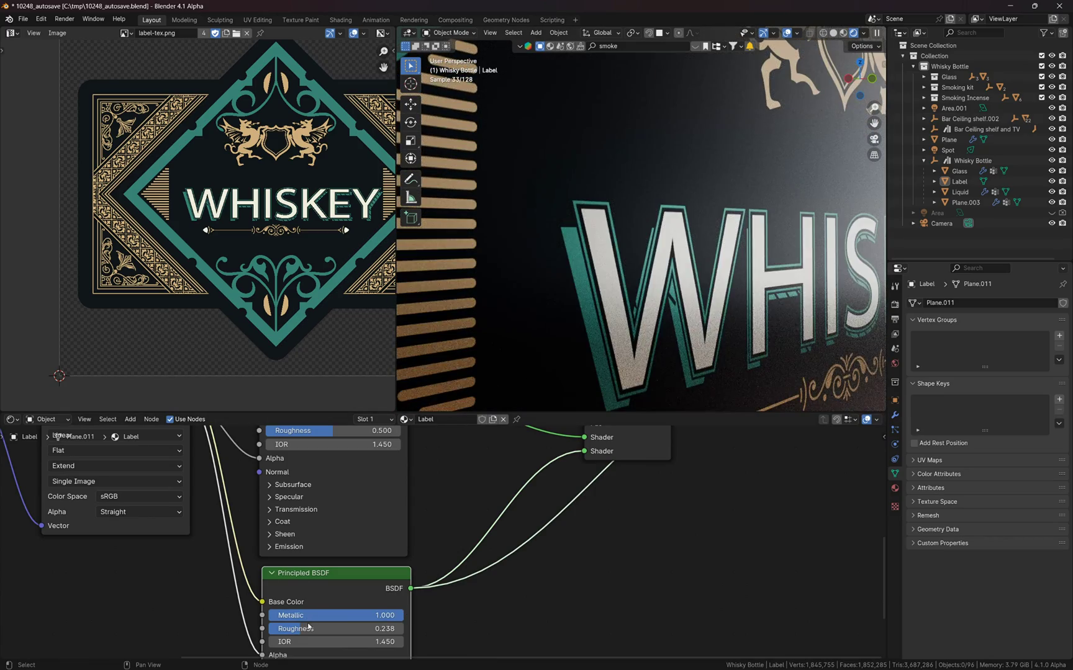
pyautogui.moveTo(307, 628); pyautogui.dragTo(303, 629)
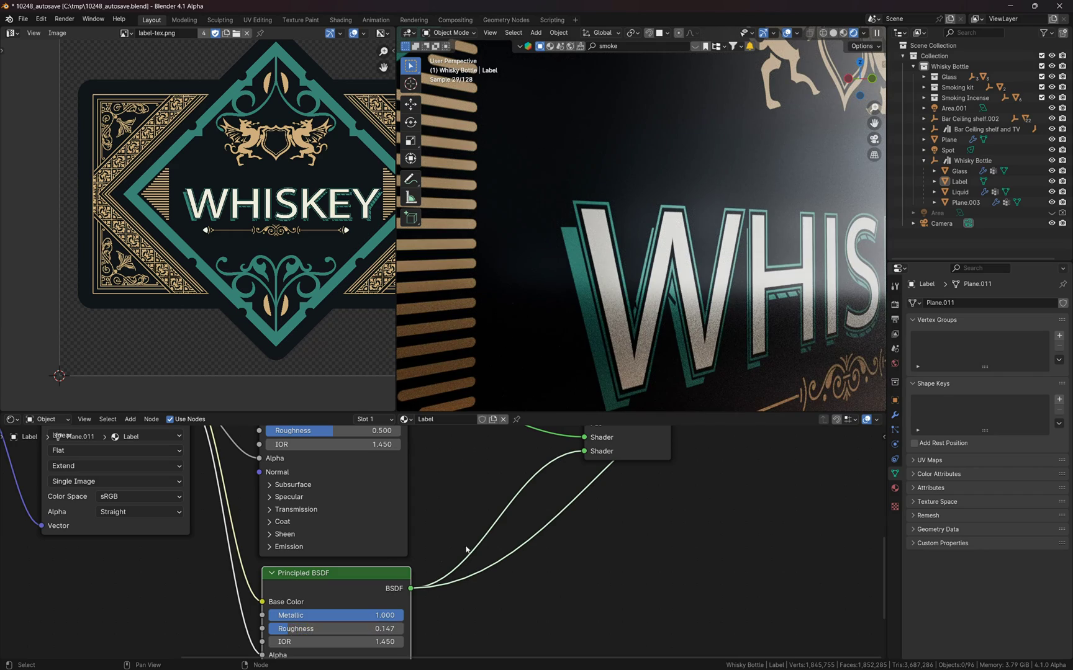
# Reconnect the Mix Shader to the Material Output and examine the mixed material on the WHISKEY lettering
pyautogui.keyDown('shift'); pyautogui.moveTo(493, 508); pyautogui.dragTo(412, 588, button='middle'); pyautogui.keyUp('shift')
pyautogui.click(556, 475)
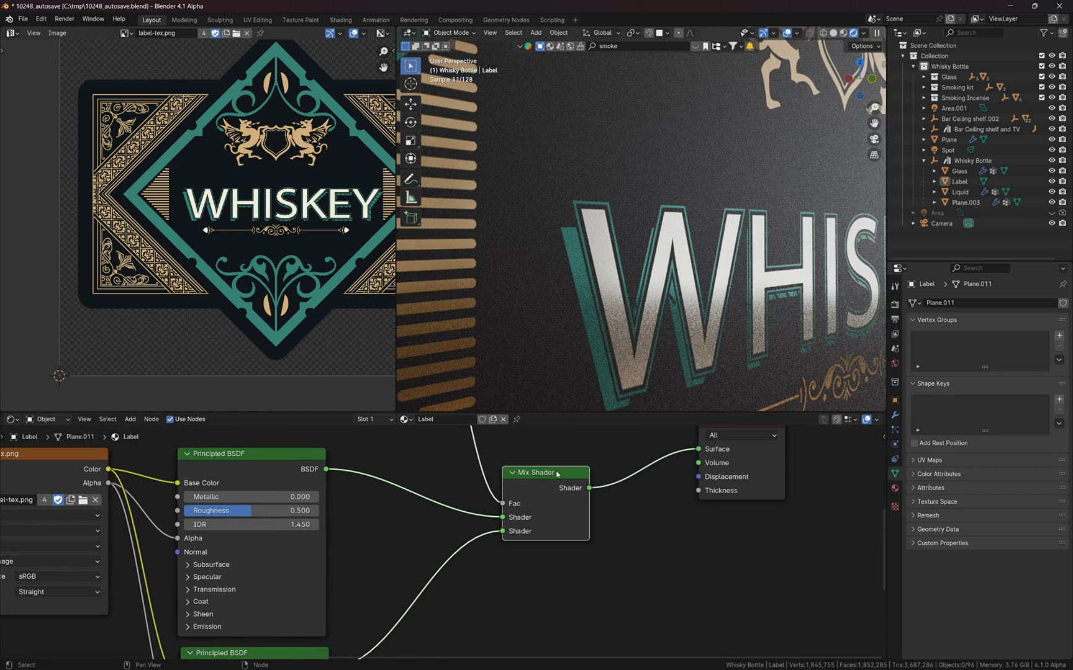
pyautogui.click(508, 509)
pyautogui.moveTo(626, 352); pyautogui.dragTo(678, 286, button='middle')
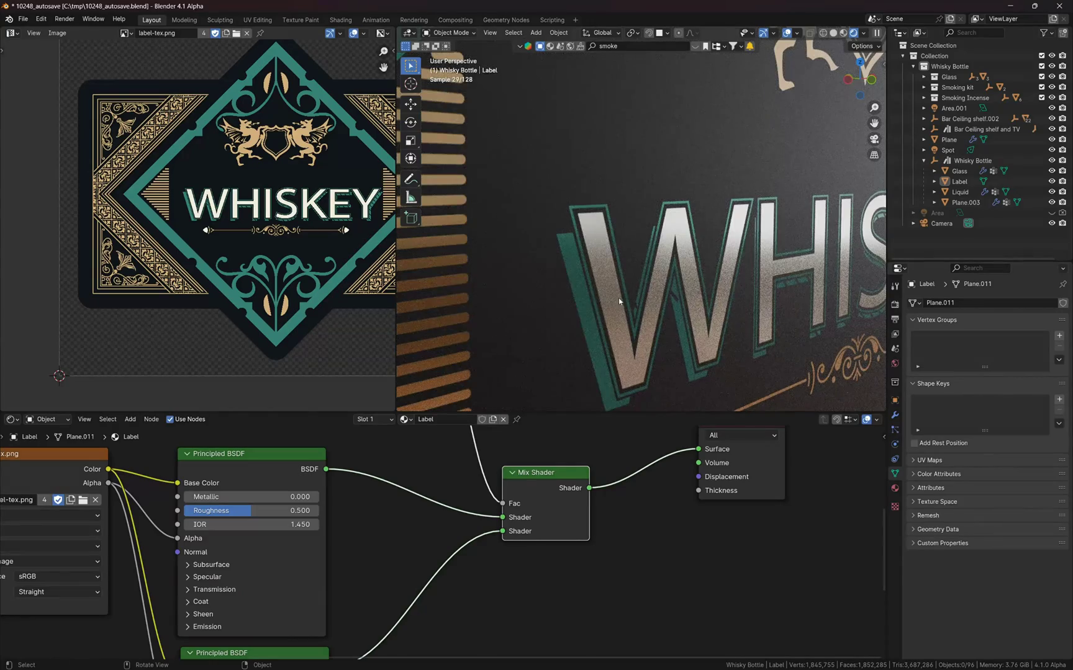
pyautogui.scroll(-2, 734, 283)
pyautogui.keyDown('shift'); pyautogui.moveTo(756, 290); pyautogui.dragTo(663, 307, button='middle'); pyautogui.keyUp('shift')
pyautogui.scroll(-4, 447, 536)
# Preview the Color Ramp's black-and-white mask on the label
pyautogui.keyDown('shift'); pyautogui.moveTo(493, 431); pyautogui.dragTo(468, 635, button='middle'); pyautogui.keyUp('shift')
pyautogui.keyDown('ctrl'); pyautogui.keyDown('shift'); pyautogui.click(379, 524); pyautogui.keyUp('shift'); pyautogui.keyUp('ctrl')
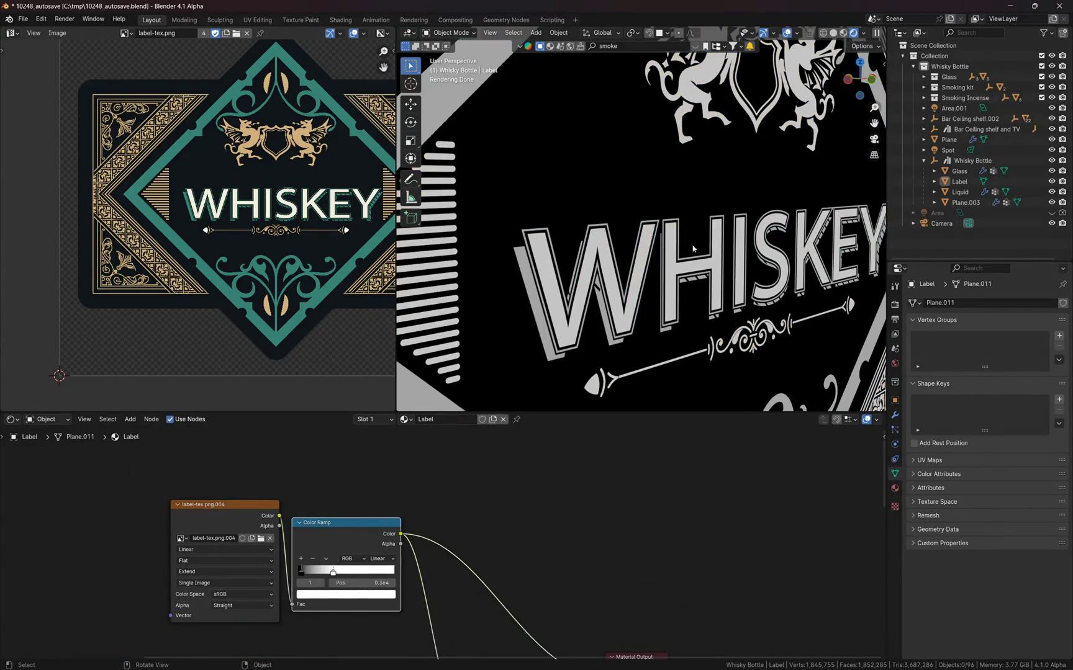
pyautogui.scroll(-1, 692, 248)
pyautogui.scroll(-1, 627, 288)
pyautogui.keyDown('shift'); pyautogui.moveTo(549, 540); pyautogui.dragTo(554, 502, button='middle'); pyautogui.keyUp('shift')
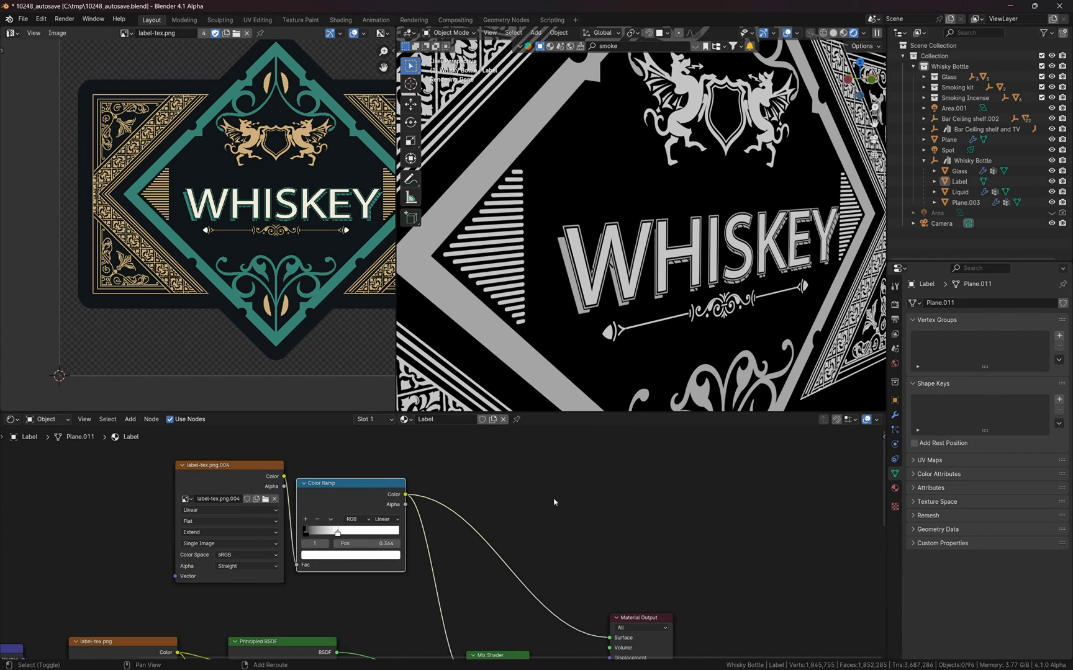
pyautogui.keyDown('shift'); pyautogui.moveTo(522, 595); pyautogui.dragTo(544, 421, button='middle'); pyautogui.keyUp('shift')
pyautogui.moveTo(348, 620); pyautogui.dragTo(325, 623)
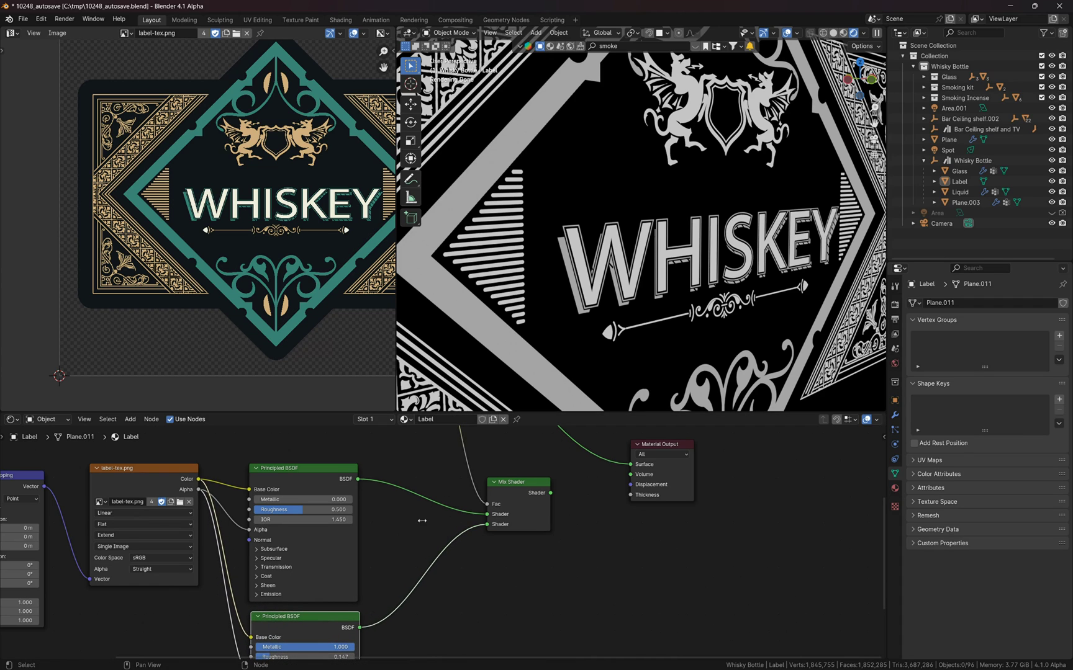
pyautogui.keyDown('shift'); pyautogui.moveTo(524, 486); pyautogui.dragTo(525, 602, button='middle'); pyautogui.keyUp('shift')
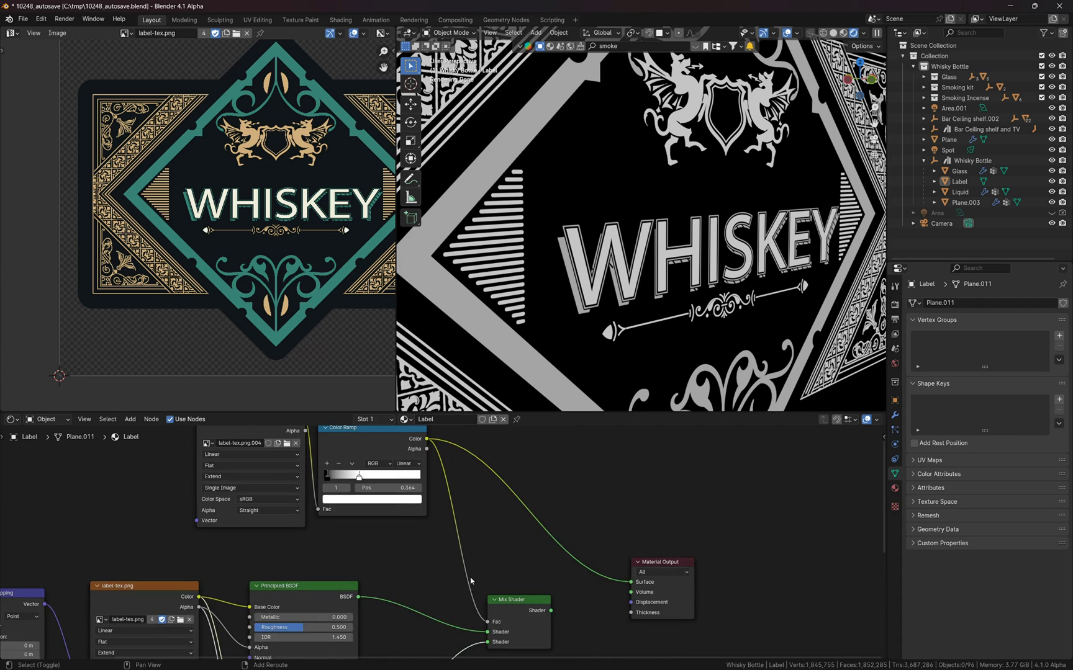
# Set the Color Ramp's interpolation to Ease and move its white stop to position 0.182
pyautogui.scroll(3, 372, 487)
pyautogui.keyDown('shift'); pyautogui.moveTo(331, 467); pyautogui.dragTo(371, 537, button='middle'); pyautogui.keyUp('shift')
pyautogui.click(439, 512)
pyautogui.click(438, 541)
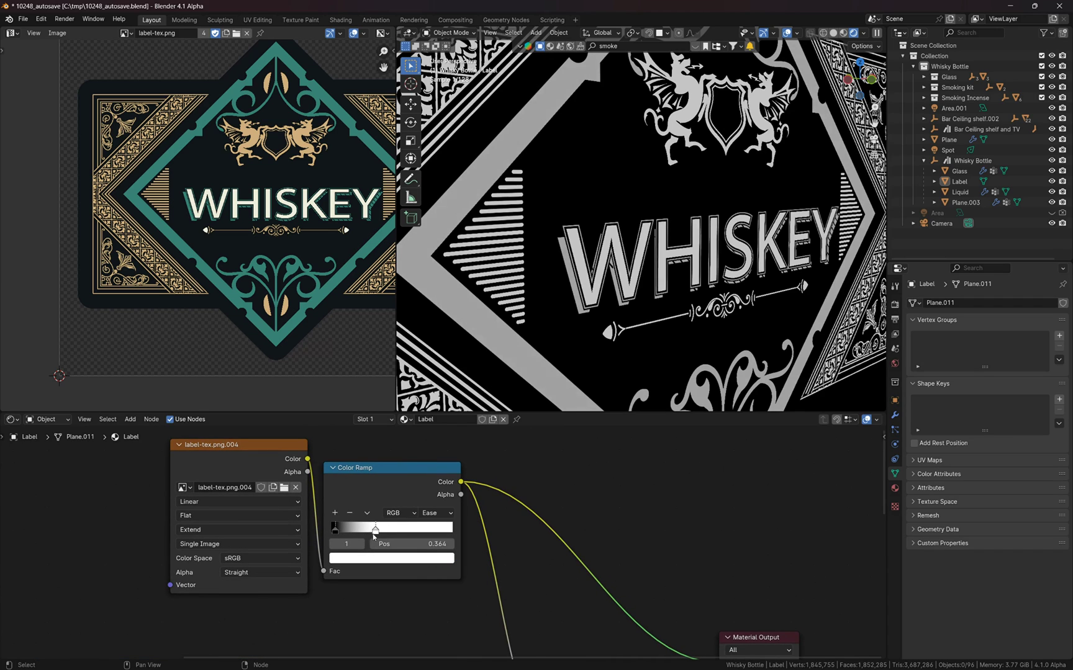
pyautogui.moveTo(375, 531)
pyautogui.mouseDown()
pyautogui.moveTo(348, 531)
pyautogui.moveTo(357, 532)
pyautogui.mouseUp()
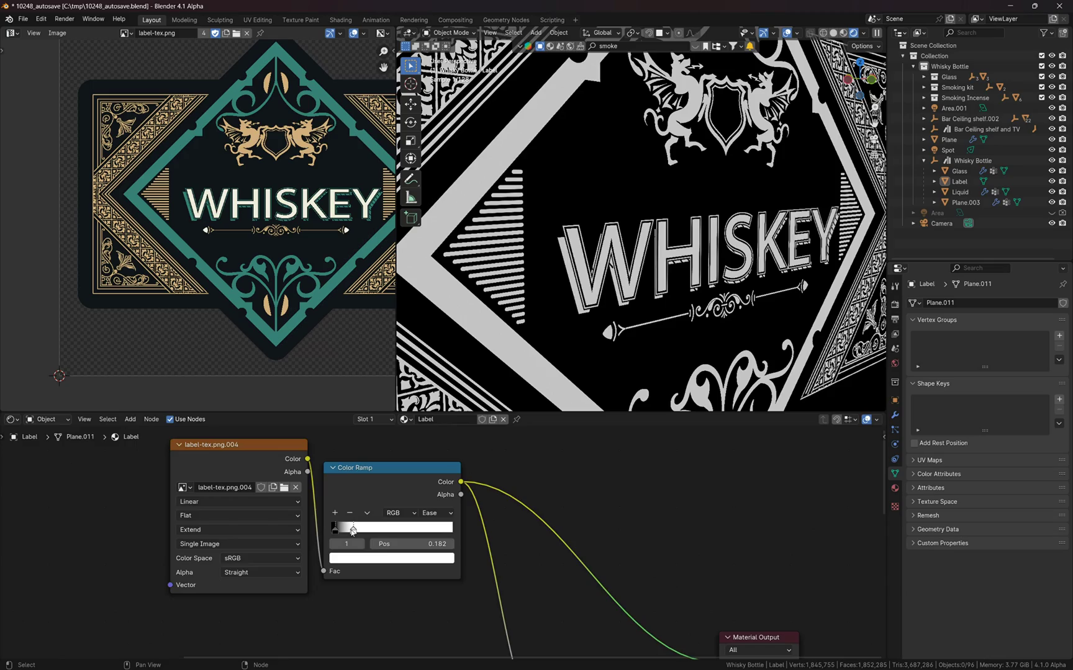
pyautogui.moveTo(351, 532); pyautogui.dragTo(327, 483, button='middle')
pyautogui.scroll(-1, 561, 628)
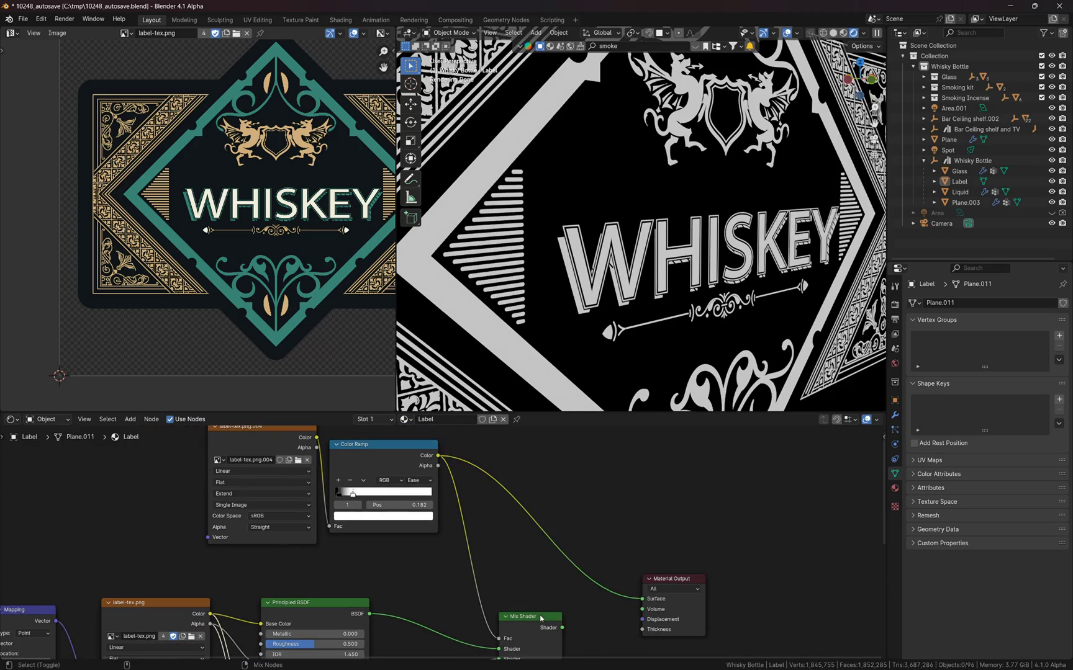
# Reconnect the Mix Shader to the Material Output and set the first Principled BSDF's Metallic to 0.500 and Roughness to 0.795
pyautogui.keyDown('ctrl'); pyautogui.keyDown('shift'); pyautogui.click(531, 618); pyautogui.keyUp('shift'); pyautogui.keyUp('ctrl')
pyautogui.scroll(2, 618, 293)
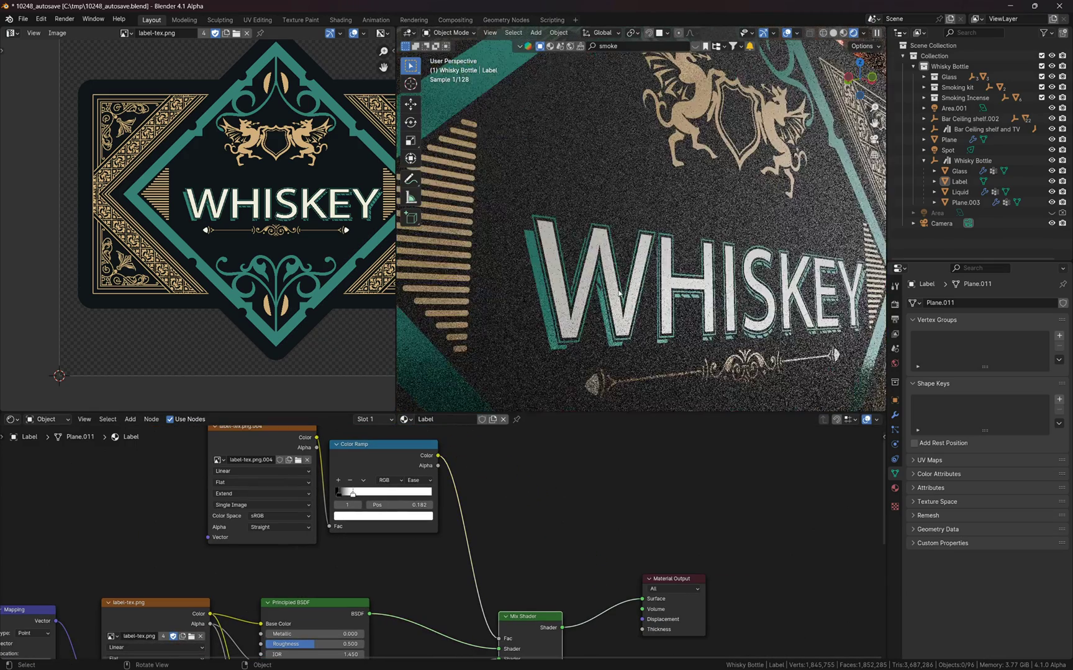
pyautogui.moveTo(300, 645); pyautogui.dragTo(315, 594, button='middle')
pyautogui.moveTo(315, 584); pyautogui.dragTo(387, 593)
pyautogui.press('Return')
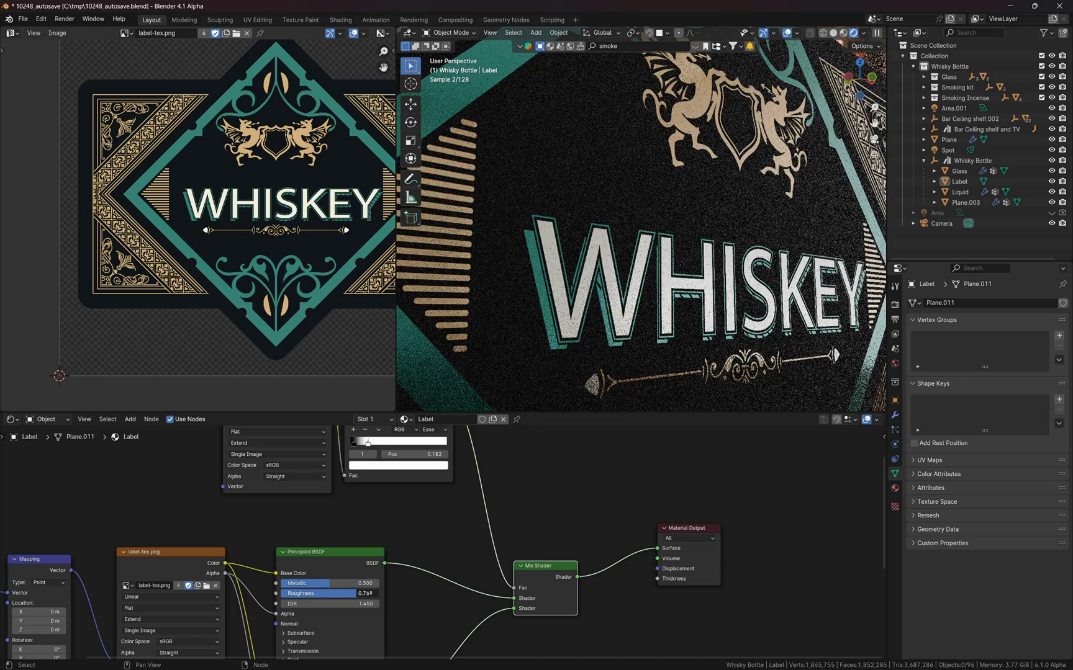
# Preview both Principled BSDFs on the label in turn, ending with the Mix Shader reconnected to the Material Output
pyautogui.moveTo(621, 323); pyautogui.dragTo(664, 312, button='middle')
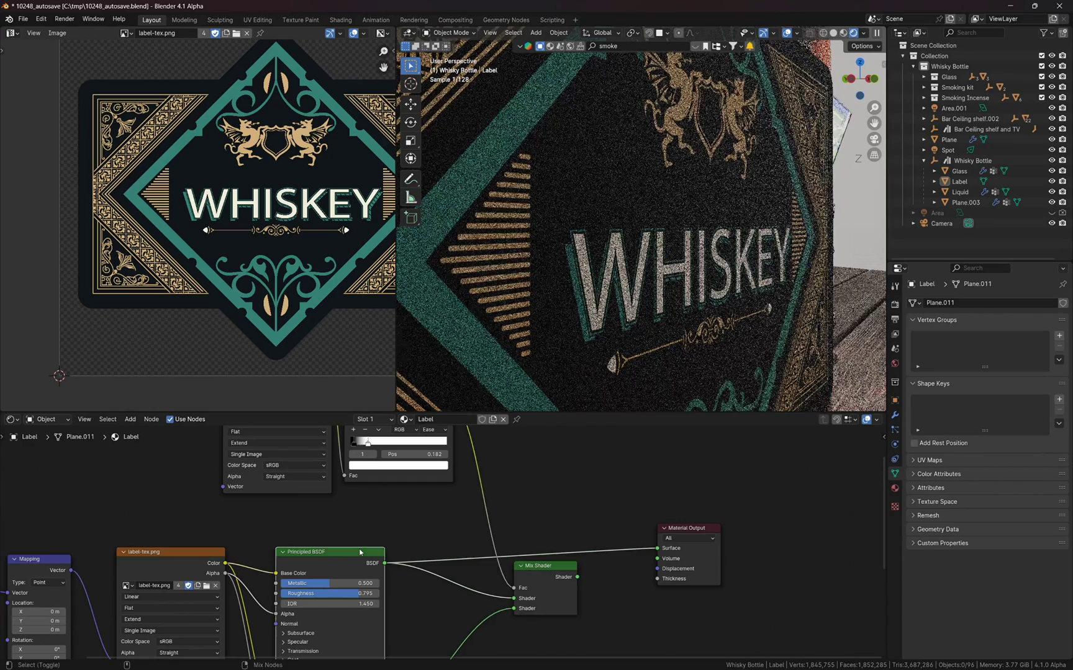
pyautogui.keyDown('shift'); pyautogui.scroll(-5, 435, 562); pyautogui.keyUp('shift')
pyautogui.keyDown('ctrl'); pyautogui.keyDown('shift'); pyautogui.click(350, 589); pyautogui.keyUp('shift'); pyautogui.keyUp('ctrl')
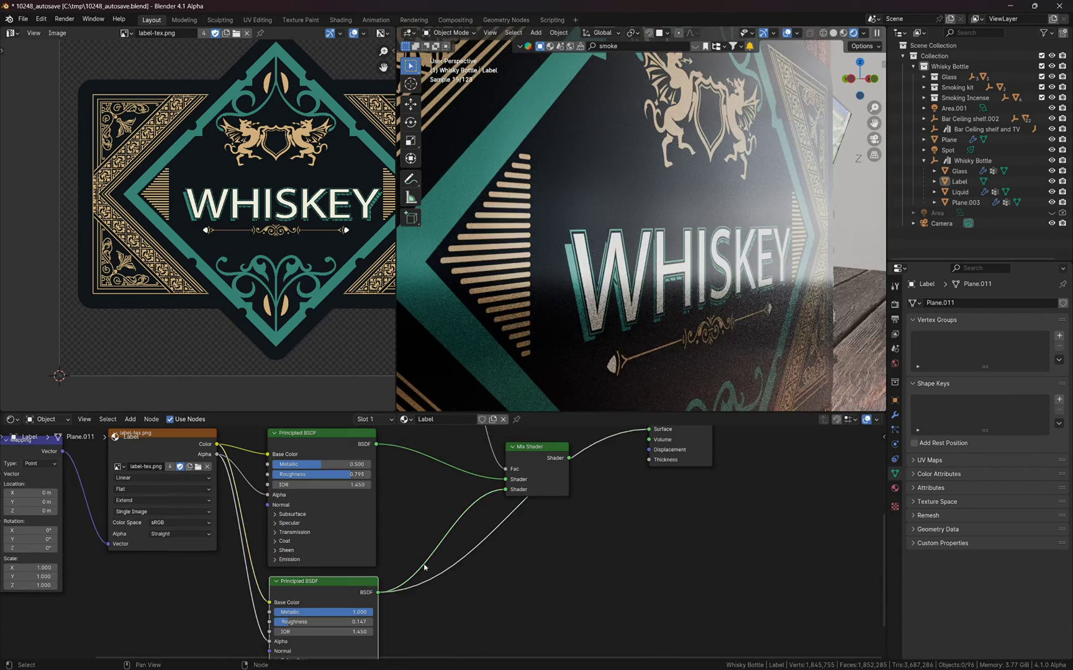
pyautogui.keyDown('shift'); pyautogui.moveTo(594, 488); pyautogui.dragTo(548, 585, button='middle'); pyautogui.keyUp('shift')
pyautogui.keyDown('ctrl'); pyautogui.keyDown('shift'); pyautogui.click(482, 547); pyautogui.keyUp('shift'); pyautogui.keyUp('ctrl')
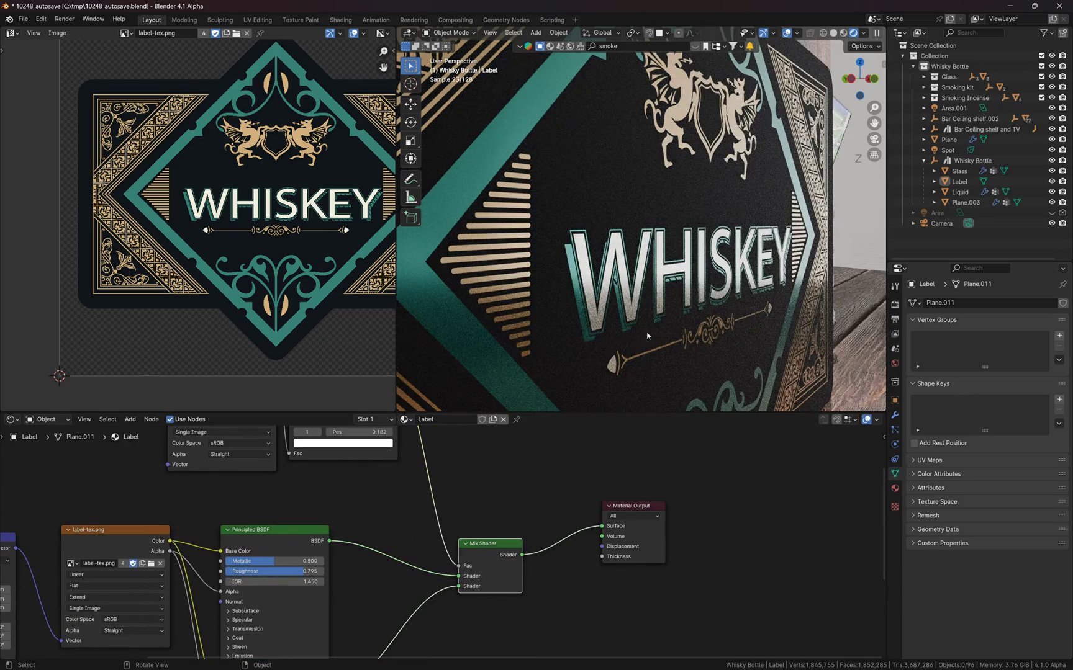
pyautogui.moveTo(647, 335)
pyautogui.mouseDown(button='middle')
pyautogui.moveTo(624, 338)
pyautogui.moveTo(652, 341)
pyautogui.mouseUp(button='middle')
pyautogui.scroll(1, 434, 545)
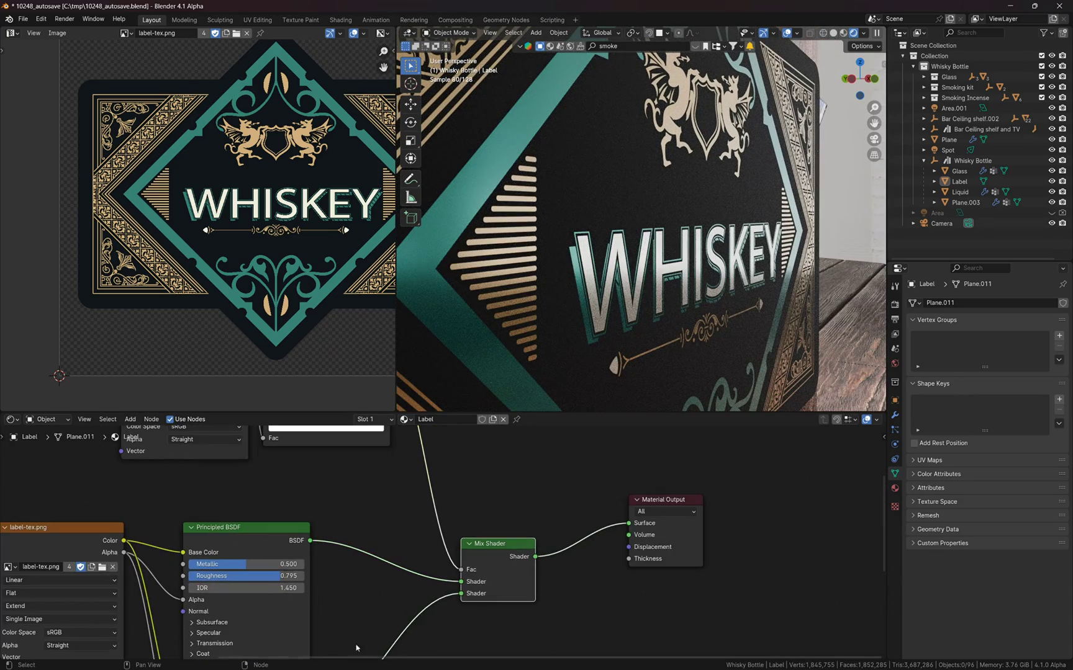
# Fine-tune the second Principled BSDF's Roughness to 0.140 while checking the metallic artwork's reflections on the label
pyautogui.moveTo(356, 648); pyautogui.dragTo(453, 463, button='middle')
pyautogui.scroll(2, 383, 551)
pyautogui.moveTo(383, 550); pyautogui.dragTo(416, 535, button='middle')
pyautogui.scroll(1, 680, 309)
pyautogui.moveTo(679, 309); pyautogui.dragTo(683, 307, button='middle')
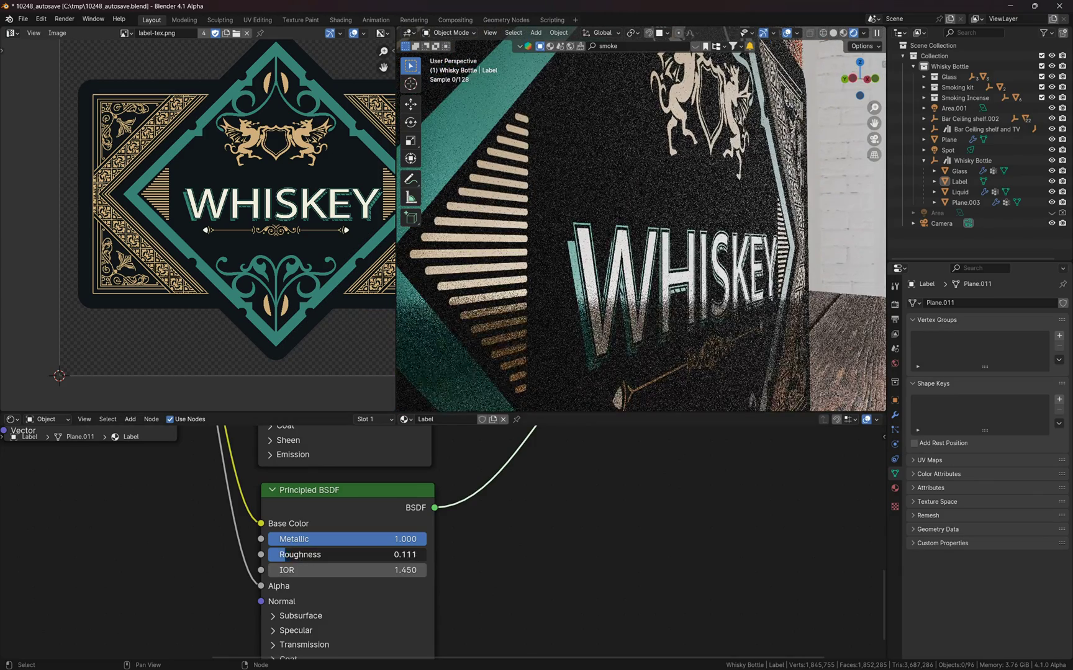
pyautogui.moveTo(329, 554); pyautogui.dragTo(330, 554)
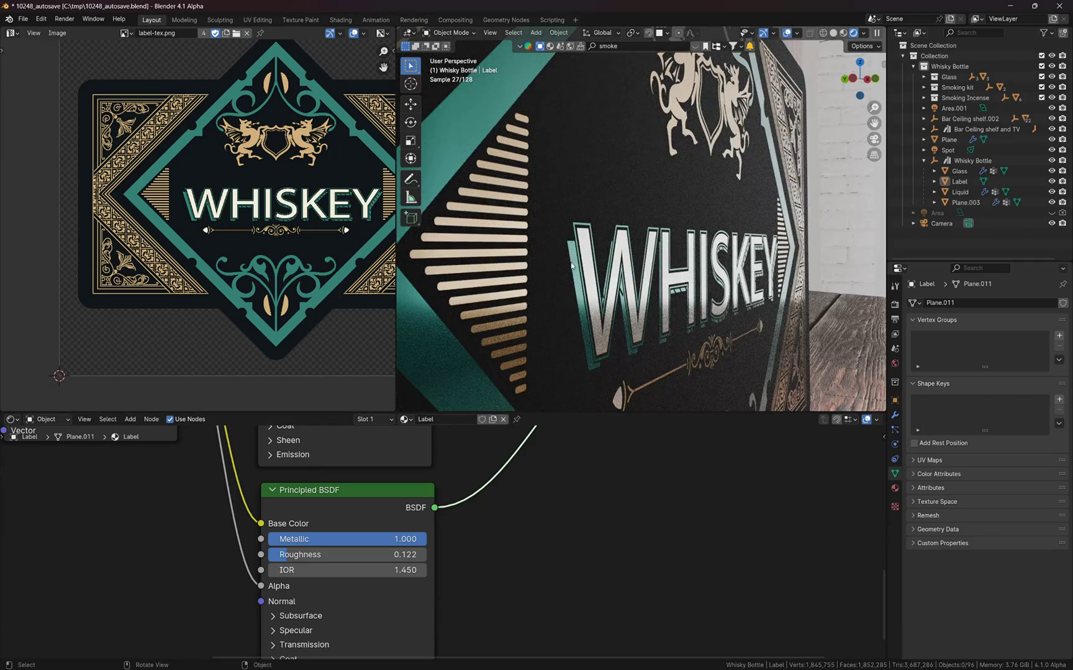
pyautogui.moveTo(584, 285); pyautogui.dragTo(634, 333, button='middle')
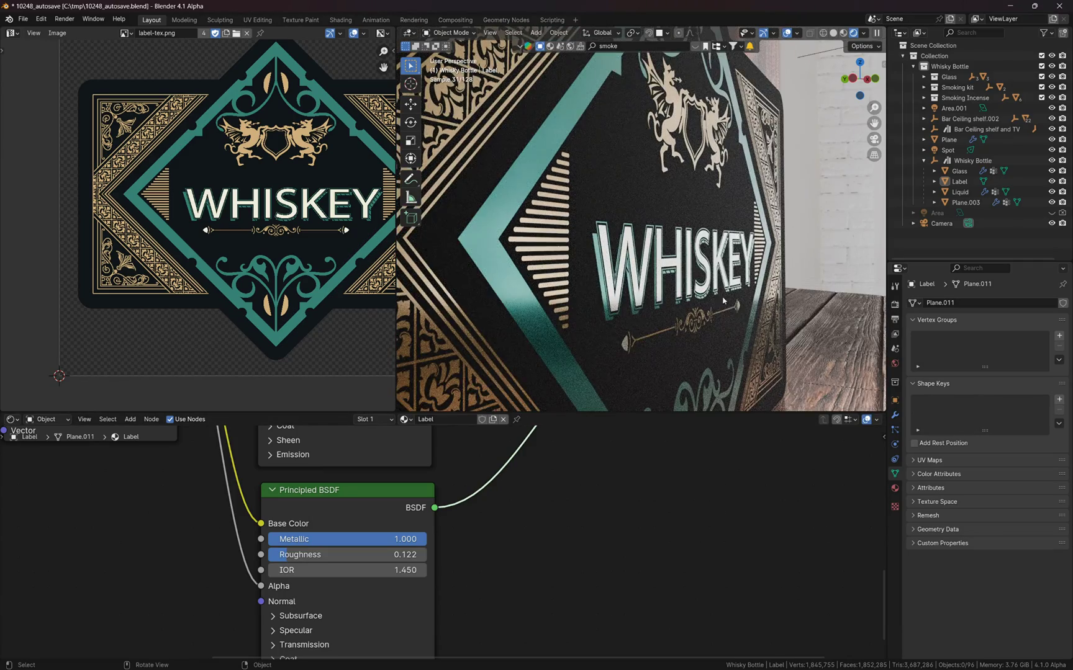
pyautogui.scroll(1, 722, 300)
pyautogui.moveTo(282, 557); pyautogui.dragTo(295, 558)
pyautogui.scroll(-1, 599, 382)
pyautogui.scroll(-1, 636, 282)
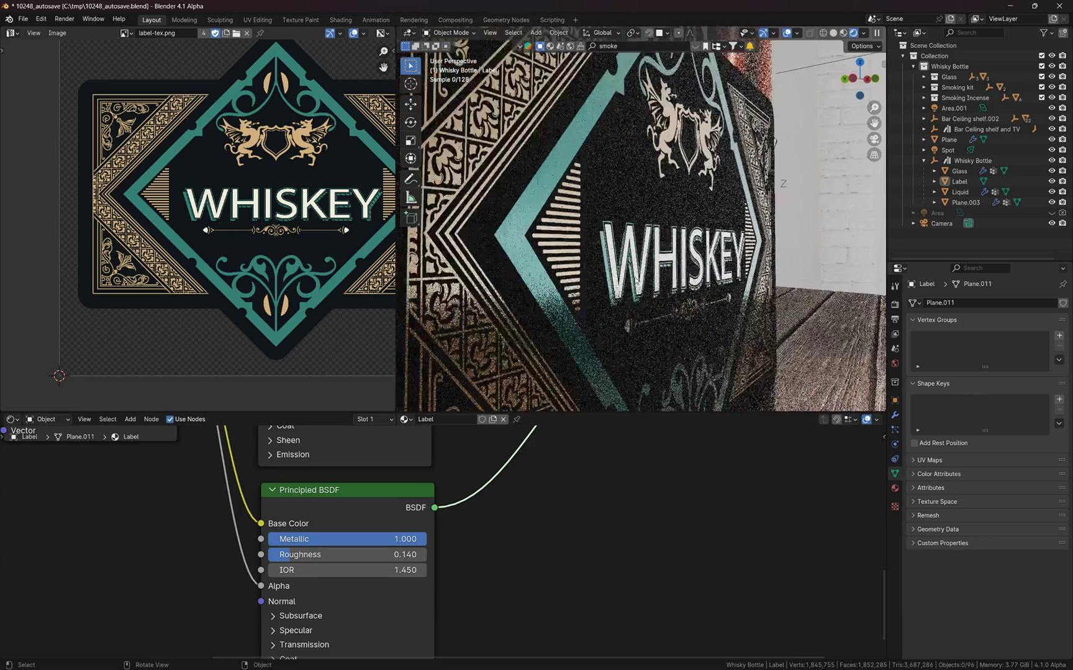
# Switch to the camera view, select the Camera and turn off its Depth of Field
pyautogui.moveTo(636, 283); pyautogui.dragTo(711, 261, button='middle')
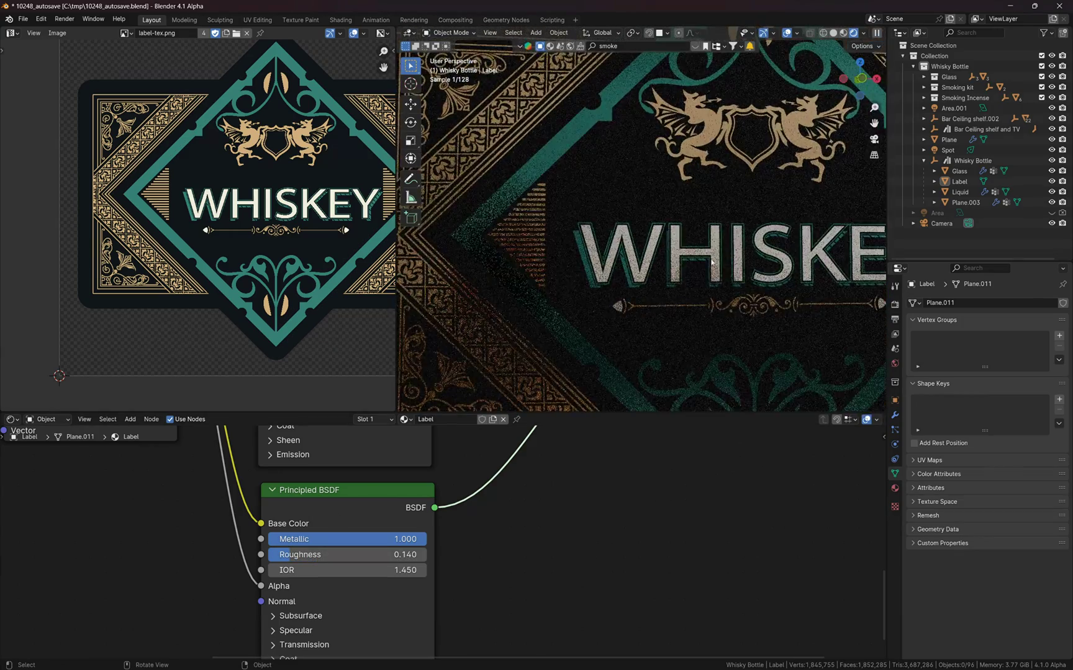
pyautogui.scroll(-2, 712, 261)
pyautogui.press('KP_0')
pyautogui.scroll(-2, 727, 256)
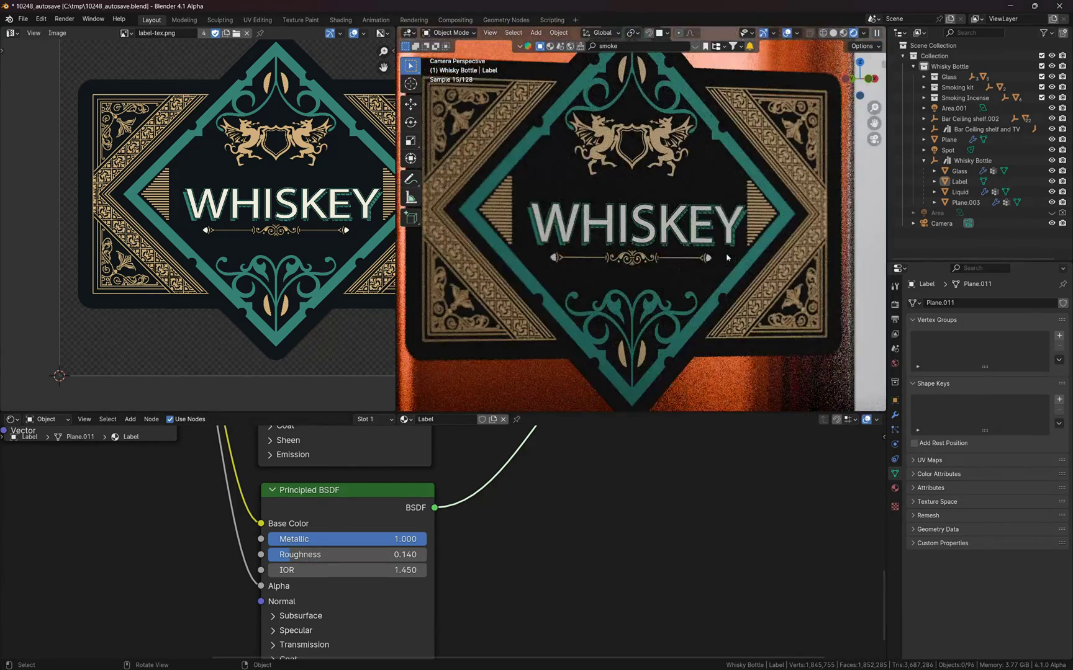
pyautogui.click(941, 224)
pyautogui.click(920, 489)
pyautogui.scroll(2, 654, 285)
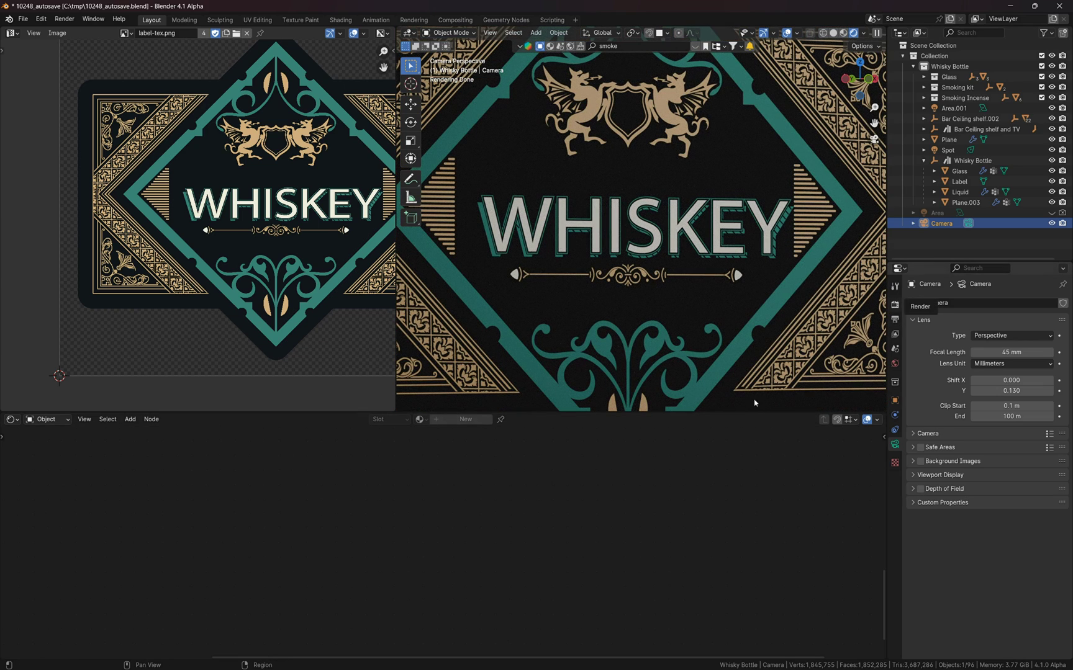
# Select the label again and add a Noise Texture node below the Mapping node in its material
pyautogui.click(600, 268)
pyautogui.click(627, 411)
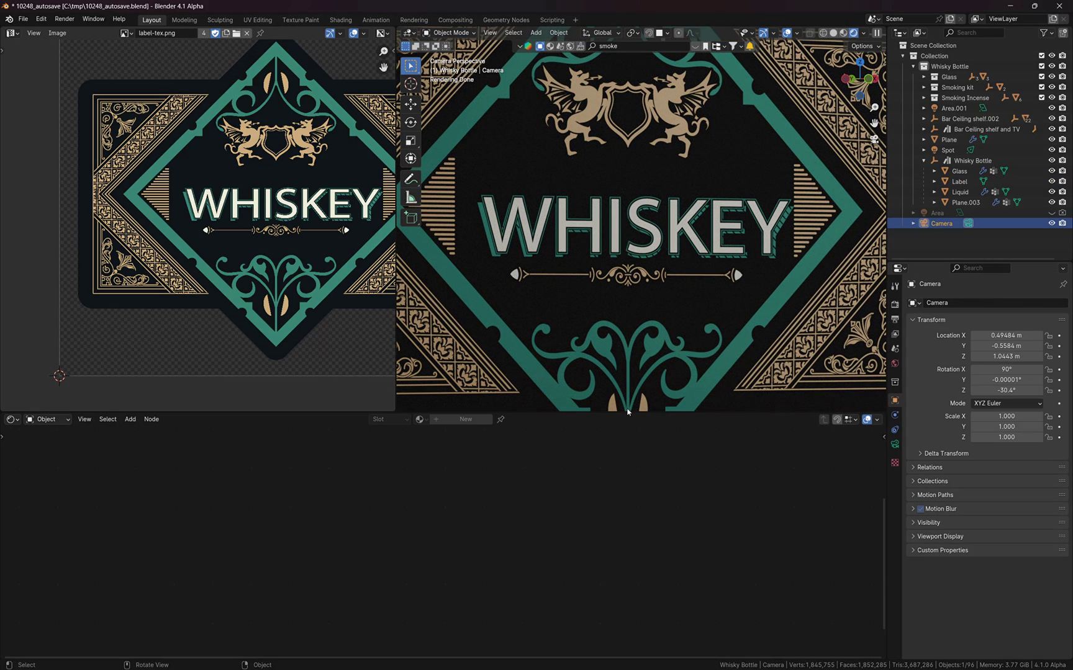
pyautogui.click(625, 262)
pyautogui.scroll(-1, 441, 583)
pyautogui.moveTo(376, 577); pyautogui.dragTo(479, 551, button='middle')
pyautogui.scroll(1, 520, 529)
pyautogui.hotkey('shift', 'a')
pyautogui.write('n')
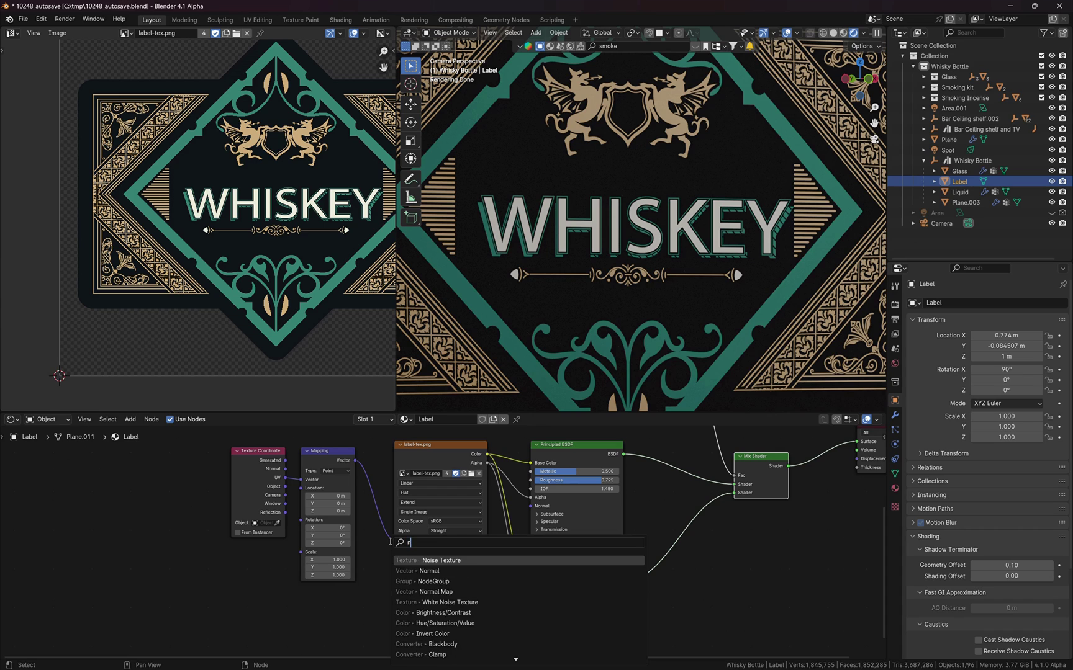
pyautogui.write('oi')
pyautogui.click(442, 561)
pyautogui.click(443, 590)
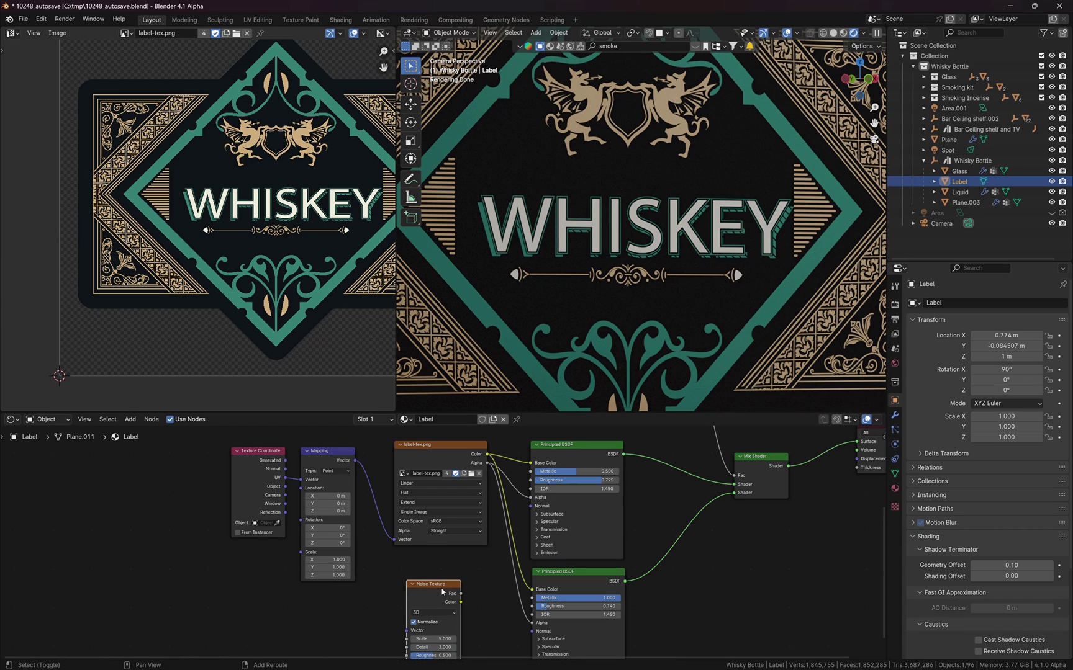
pyautogui.moveTo(443, 589); pyautogui.dragTo(411, 566, button='middle')
pyautogui.moveTo(411, 566); pyautogui.dragTo(309, 581)
pyautogui.moveTo(564, 449); pyautogui.dragTo(538, 504, button='middle')
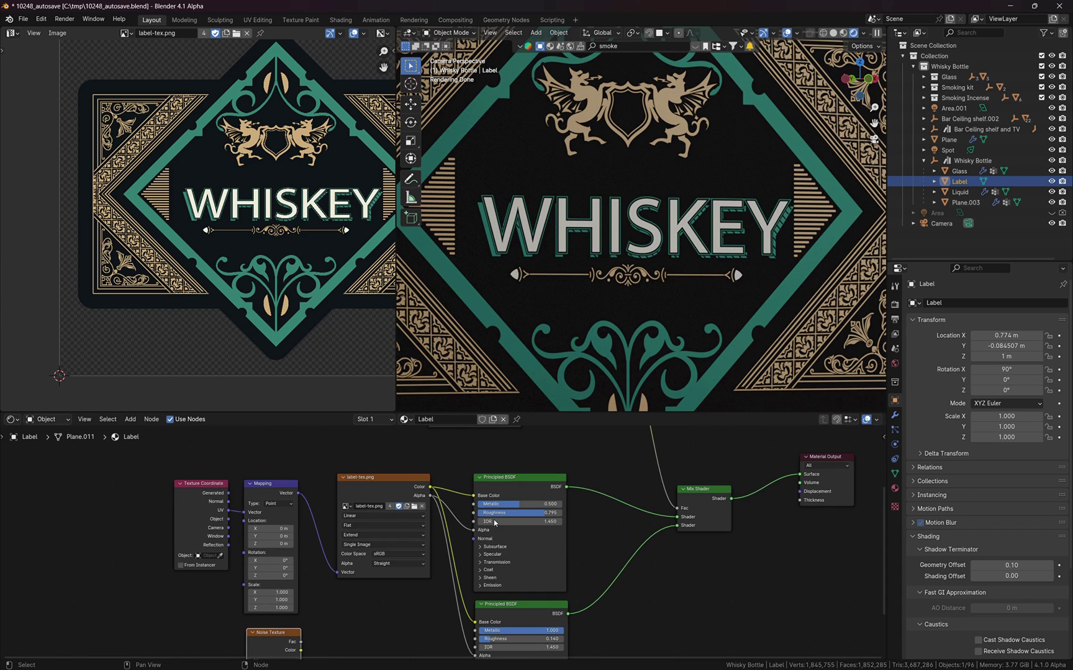
# Add a Bump node beside the Noise Texture and connect the noise's Fac to the Bump's Height
pyautogui.moveTo(365, 640); pyautogui.dragTo(417, 570, button='middle')
pyautogui.hotkey('shift', 'a')
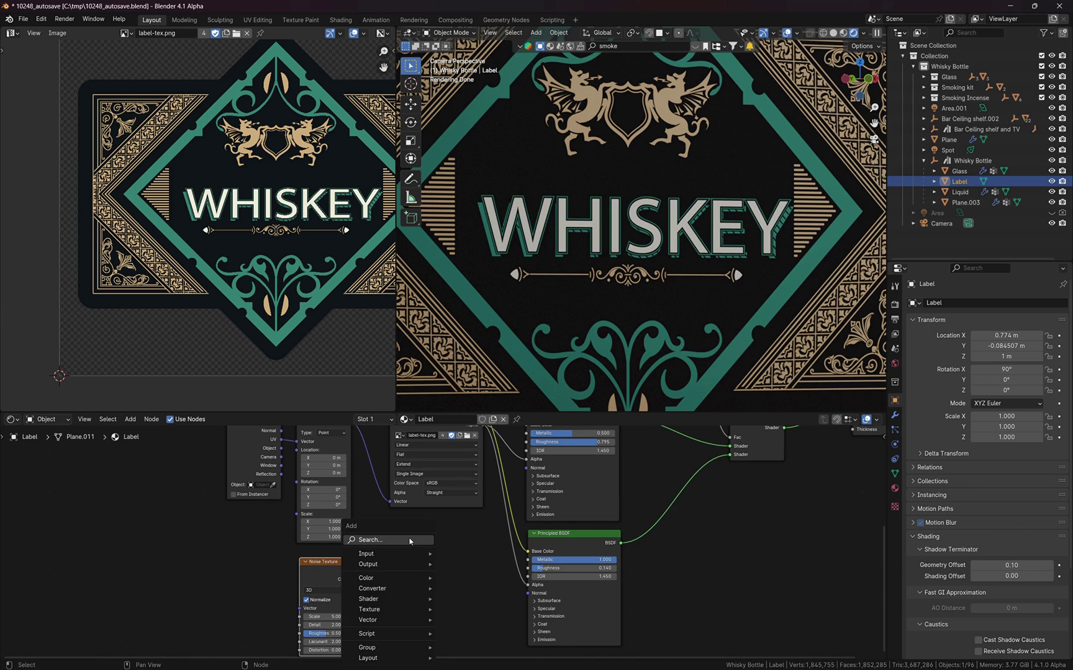
pyautogui.write('bum')
pyautogui.click(430, 556)
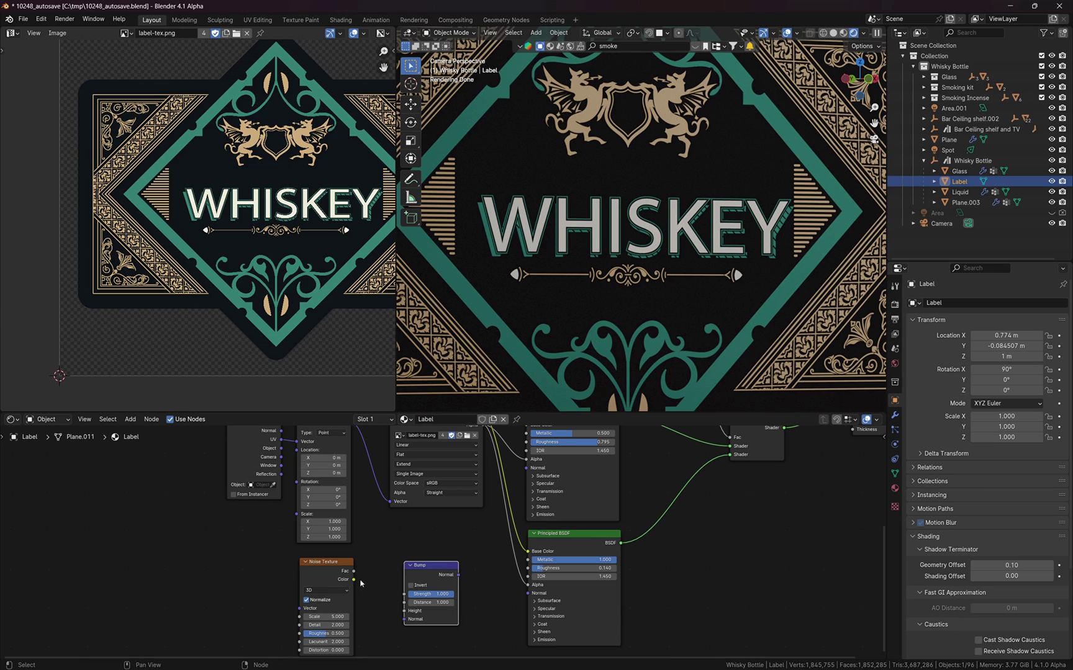
pyautogui.moveTo(352, 571); pyautogui.dragTo(405, 612)
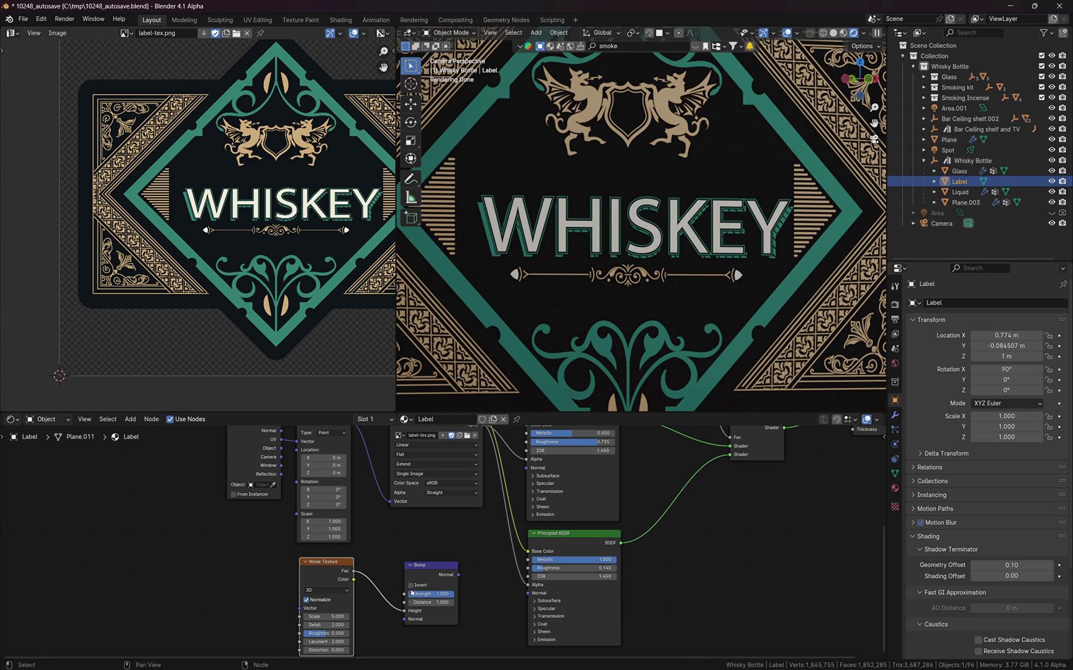
# Preview the Noise Texture on the label and set its Scale to 200, Detail to 1.7 and Roughness to 0.747
pyautogui.keyDown('shift'); pyautogui.moveTo(424, 569); pyautogui.dragTo(432, 544, button='middle'); pyautogui.keyUp('shift')
pyautogui.keyDown('ctrl'); pyautogui.keyDown('shift'); pyautogui.click(342, 533); pyautogui.keyUp('shift'); pyautogui.keyUp('ctrl')
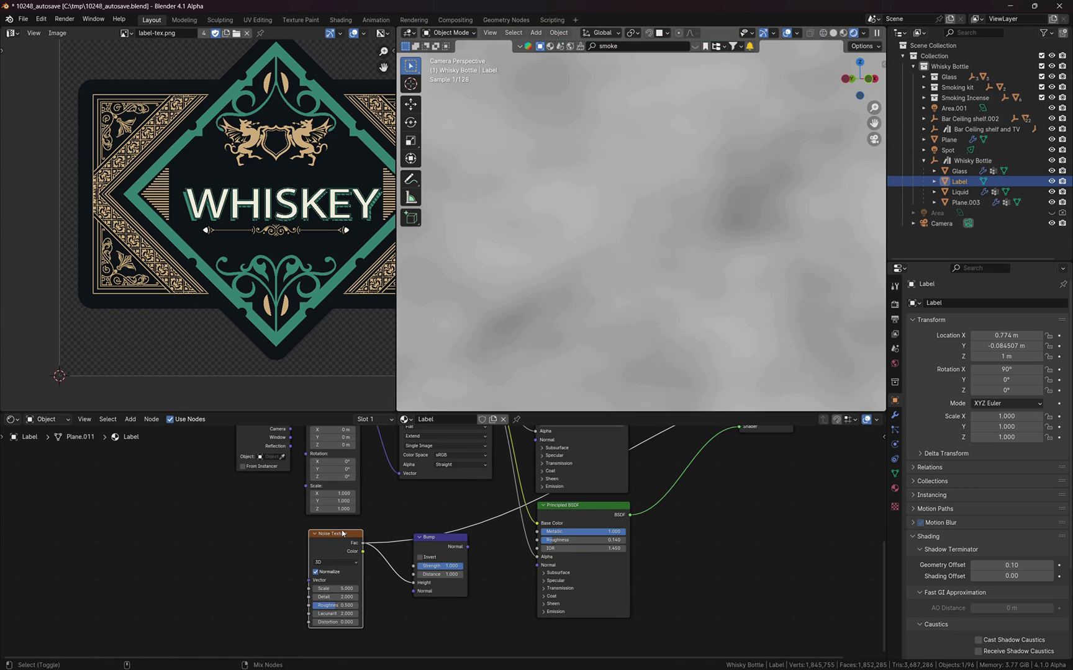
pyautogui.moveTo(334, 589); pyautogui.dragTo(366, 589)
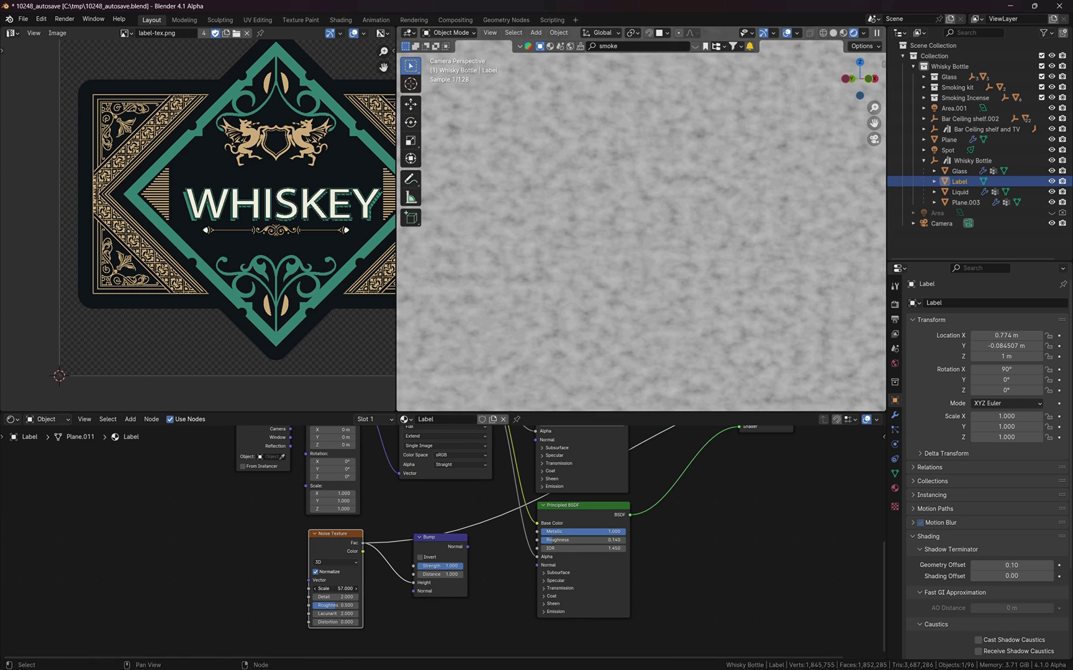
pyautogui.press('Return')
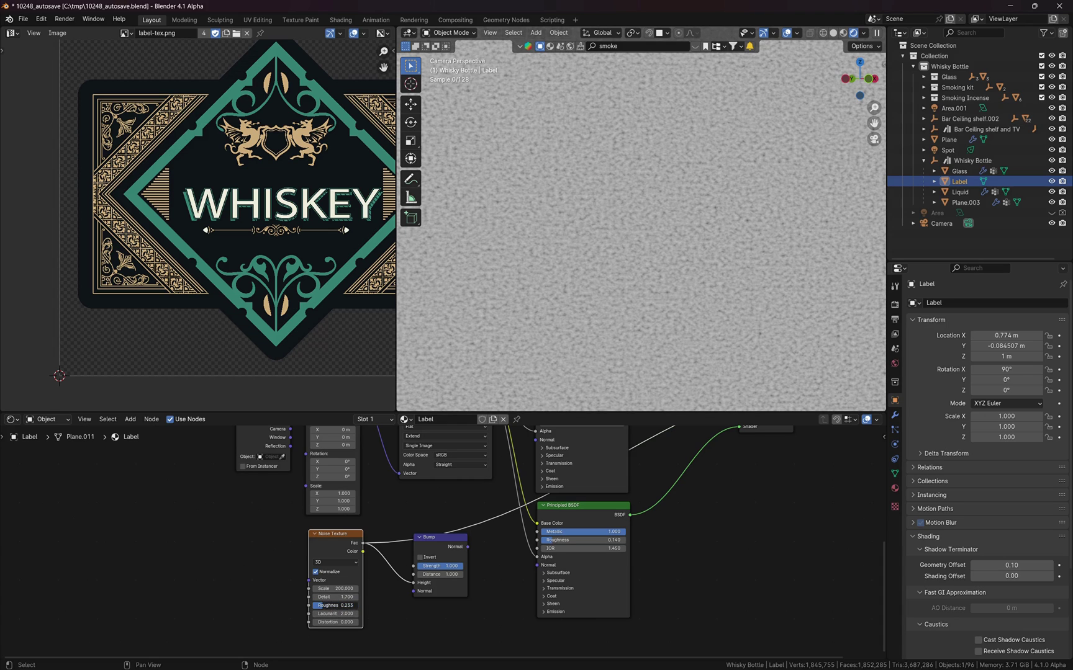
# Connect the Bump's Normal to the first Principled BSDF's Normal and preview the Mix Shader on the label again
pyautogui.keyDown('shift'); pyautogui.moveTo(448, 564); pyautogui.dragTo(370, 556, button='middle'); pyautogui.keyUp('shift')
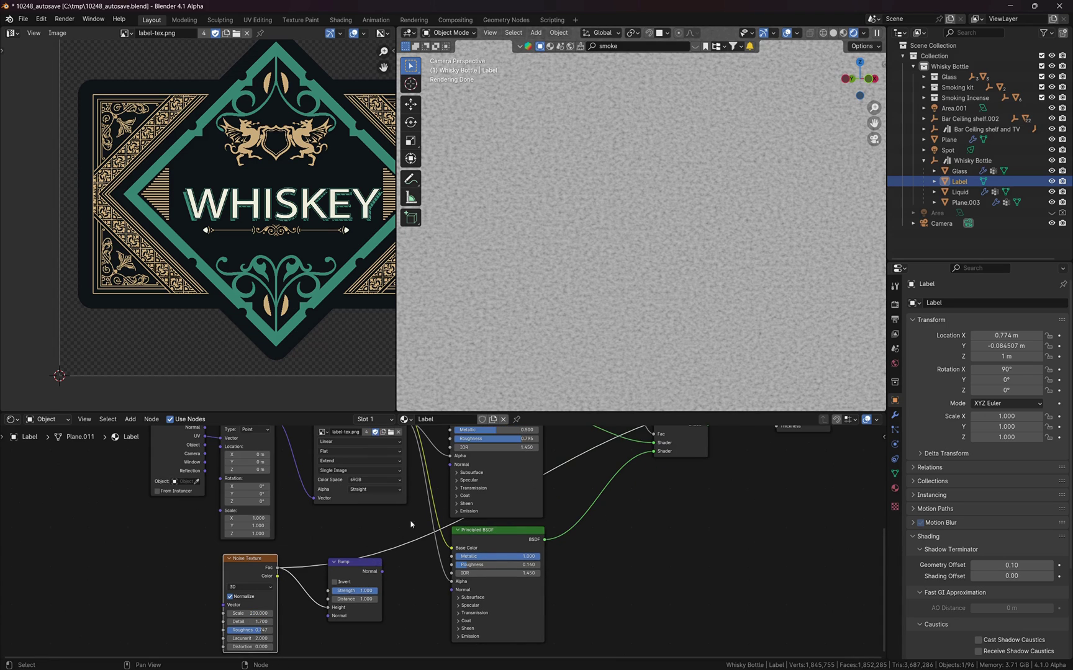
pyautogui.moveTo(381, 571); pyautogui.dragTo(446, 512)
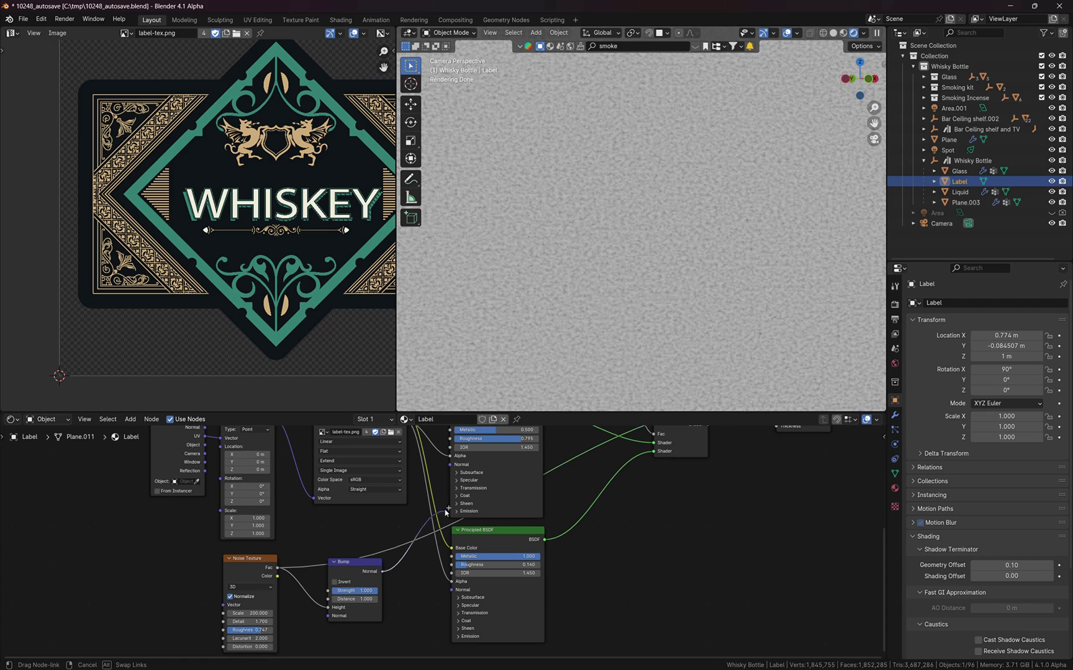
pyautogui.moveTo(452, 469); pyautogui.dragTo(451, 465)
pyautogui.moveTo(451, 465); pyautogui.dragTo(410, 520, button='middle')
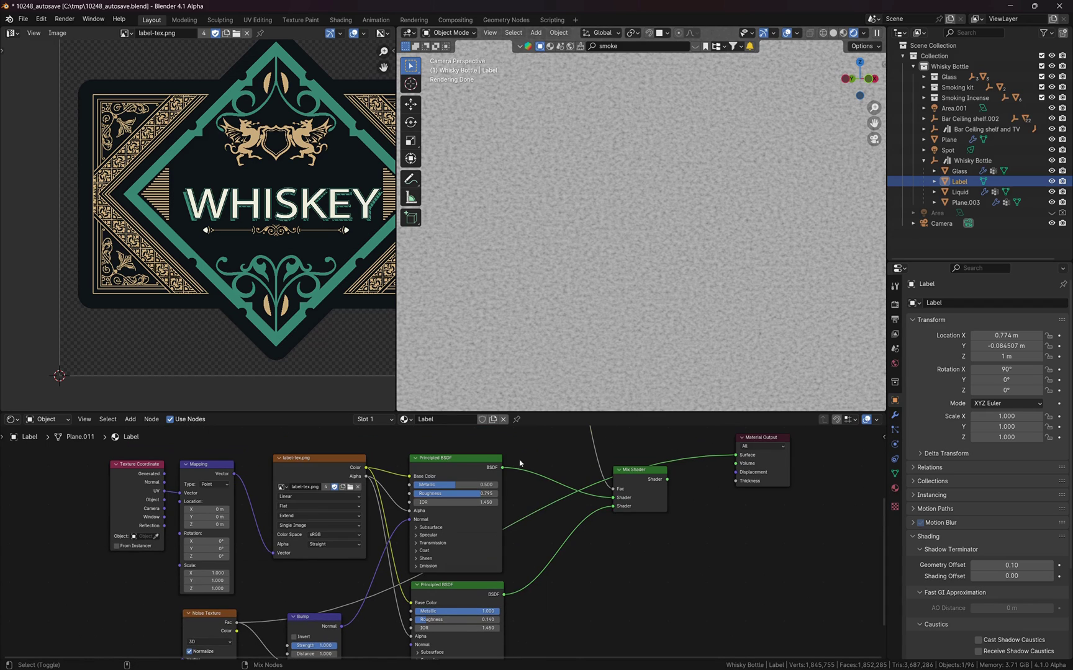
pyautogui.scroll(5, 615, 307)
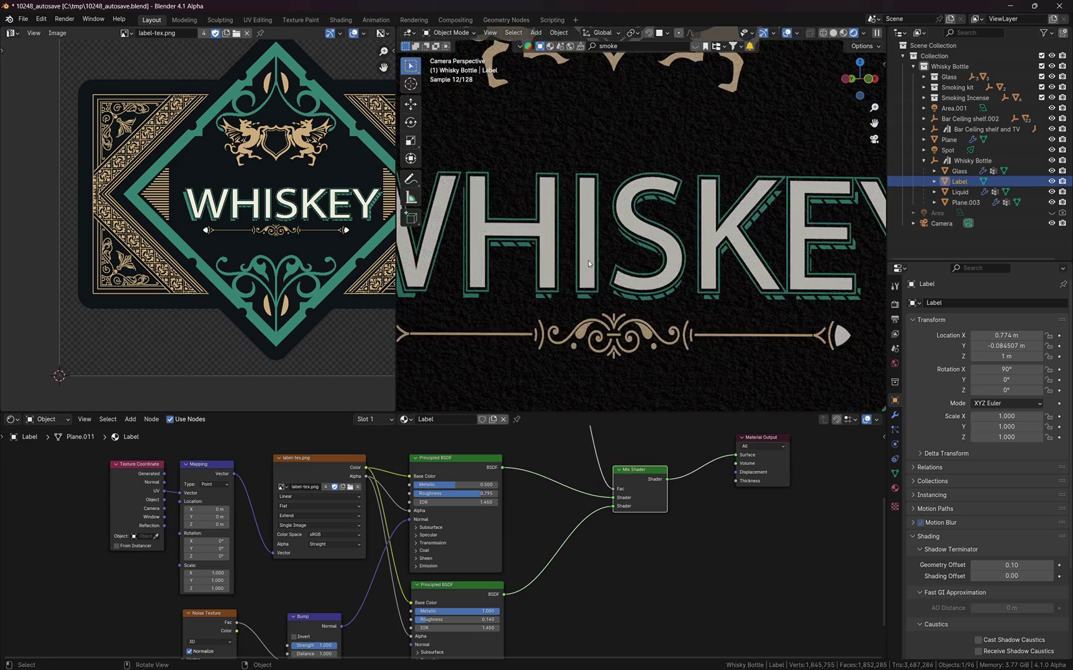
pyautogui.moveTo(602, 290)
pyautogui.mouseDown(button='middle')
pyautogui.moveTo(619, 288)
pyautogui.moveTo(607, 296)
pyautogui.mouseUp(button='middle')
pyautogui.scroll(8, 656, 226)
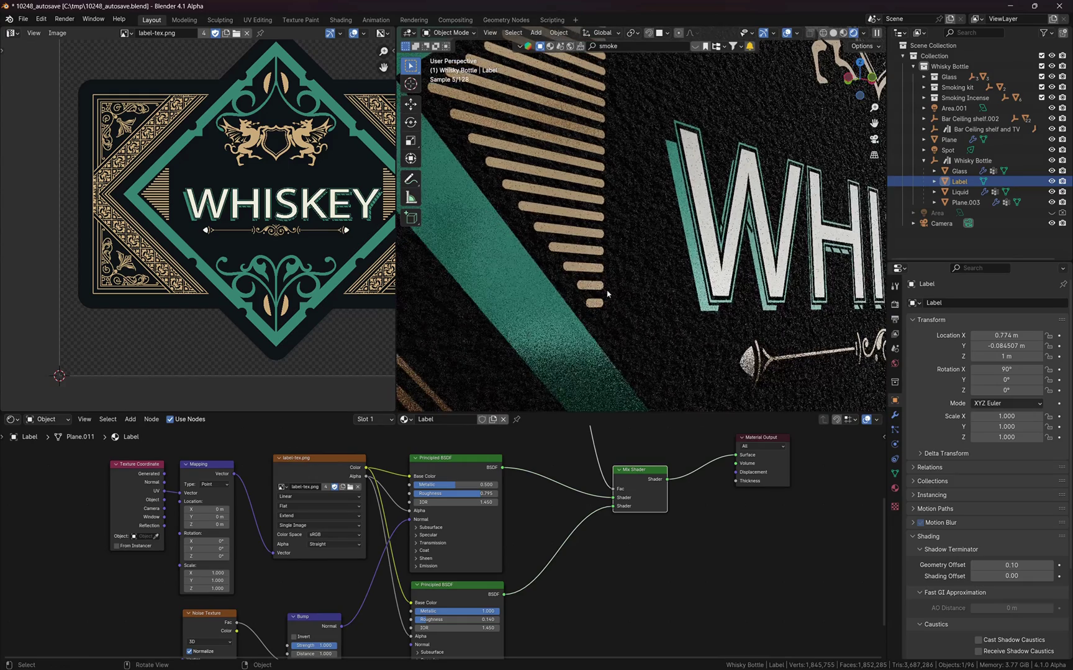
# Set the Bump node's Strength to 0.5 and its Distance to 0.005
pyautogui.moveTo(437, 586); pyautogui.dragTo(439, 590)
pyautogui.moveTo(694, 304); pyautogui.dragTo(709, 305, button='middle')
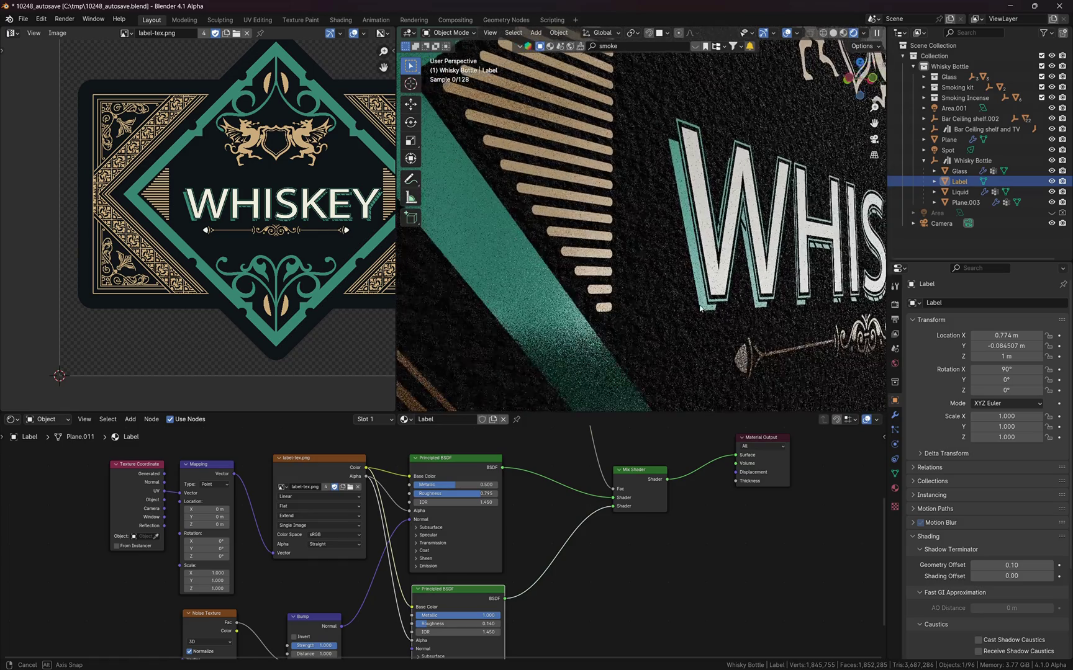
pyautogui.moveTo(377, 583); pyautogui.dragTo(418, 477, button='middle')
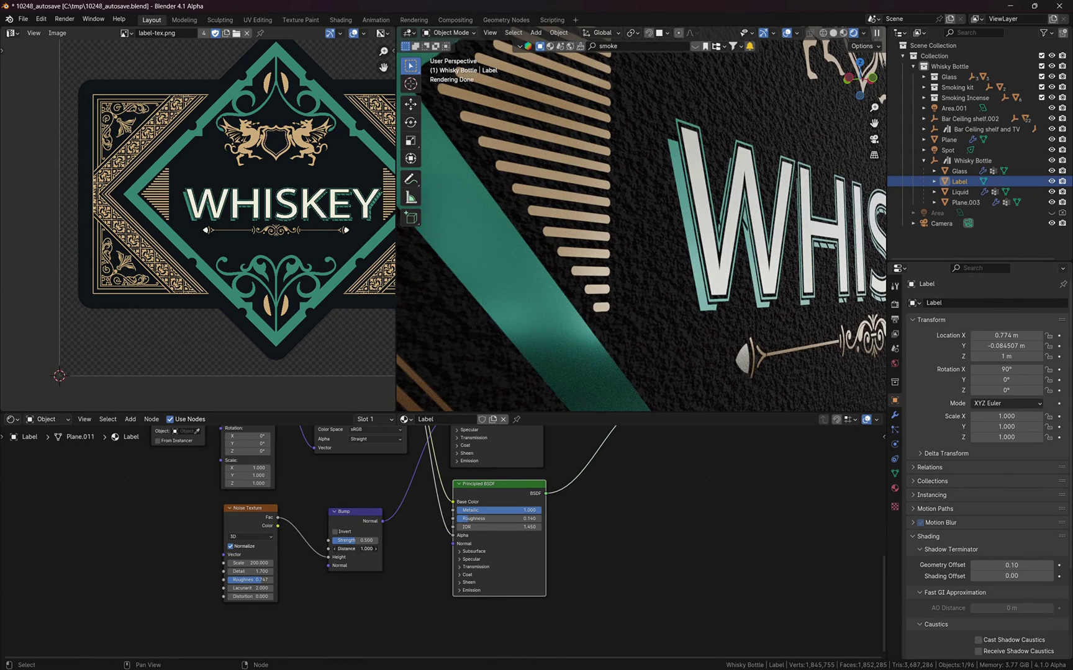
pyautogui.press('Return')
pyautogui.press('Return')
pyautogui.write('5')
pyautogui.press('Return')
pyautogui.moveTo(415, 498); pyautogui.dragTo(306, 596, button='middle')
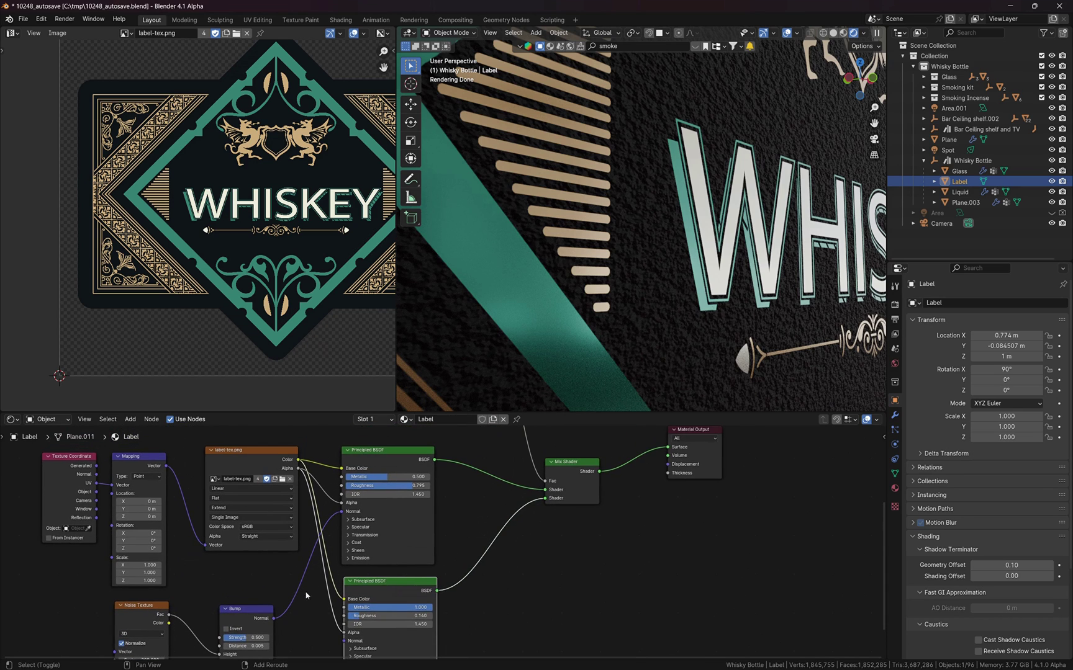
# Lower the Bump Strength to 0.190, previewing the Bump output and the Mix Shader on the label while adjusting
pyautogui.keyDown('ctrl'); pyautogui.keyDown('shift'); pyautogui.click(244, 610); pyautogui.keyUp('shift'); pyautogui.keyUp('ctrl')
pyautogui.moveTo(243, 610); pyautogui.dragTo(269, 573, button='middle')
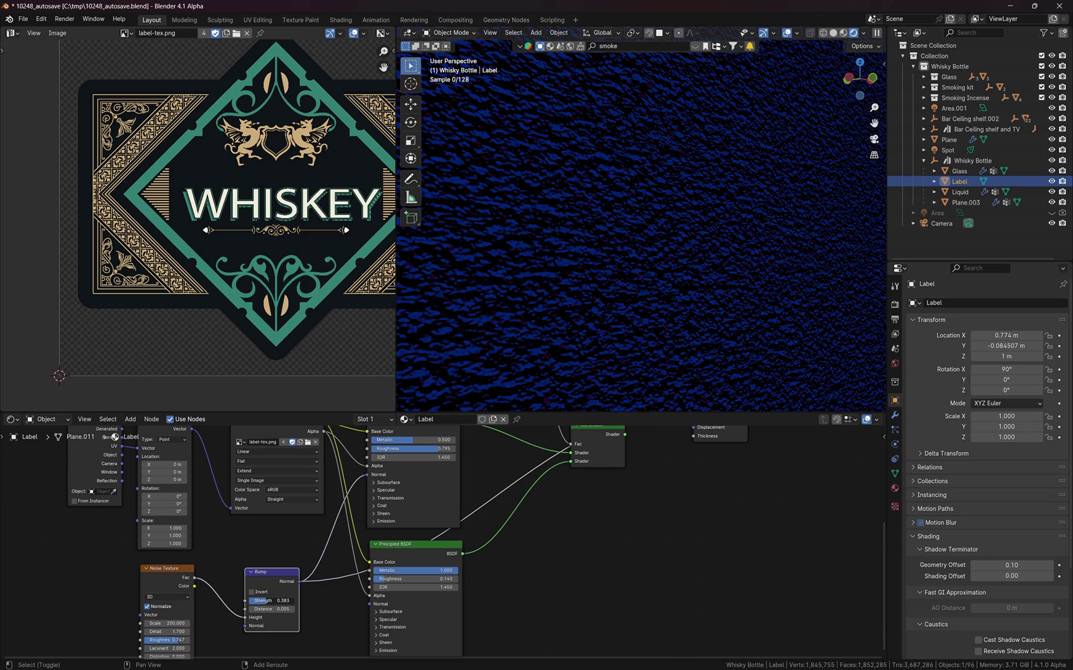
pyautogui.moveTo(280, 601); pyautogui.dragTo(263, 601)
pyautogui.moveTo(515, 468); pyautogui.dragTo(462, 546, button='middle')
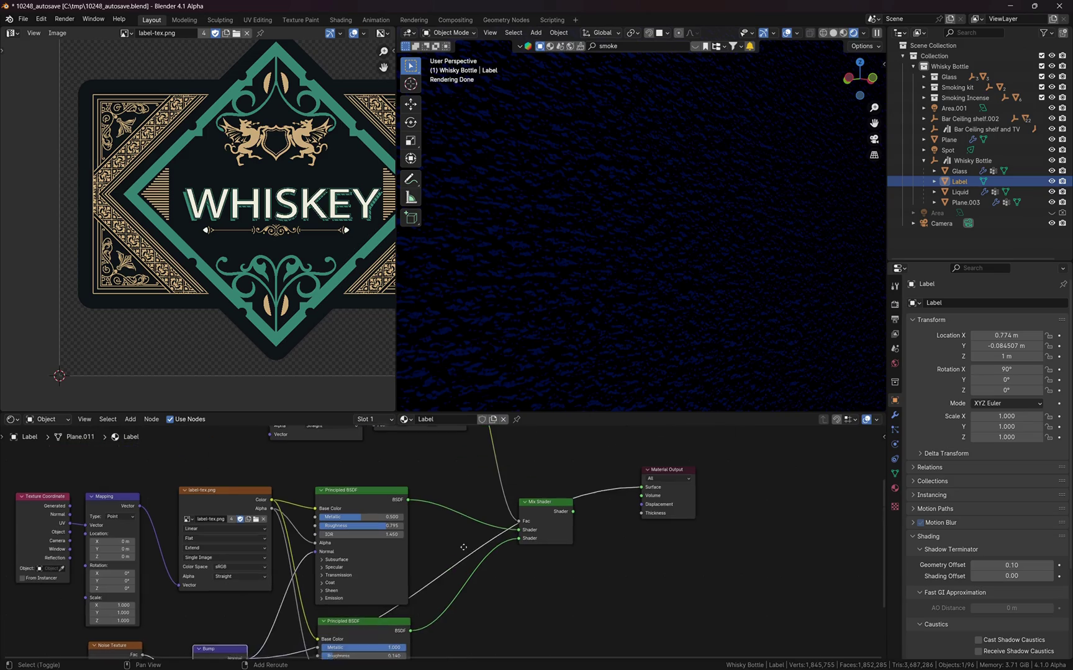
pyautogui.keyDown('ctrl'); pyautogui.keyDown('shift'); pyautogui.click(532, 512); pyautogui.keyUp('shift'); pyautogui.keyUp('ctrl')
pyautogui.moveTo(665, 280); pyautogui.dragTo(655, 316, button='middle')
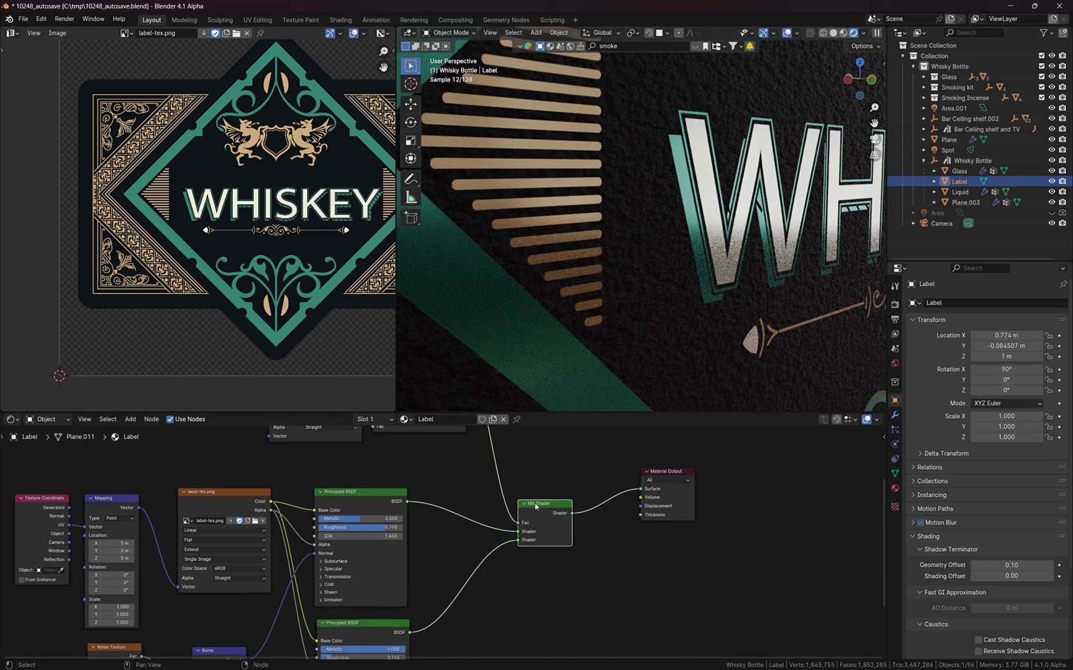
pyautogui.moveTo(225, 615); pyautogui.dragTo(298, 507, button='middle')
pyautogui.moveTo(291, 571); pyautogui.dragTo(279, 571)
# Examine the label's paper grain from several angles, comparing the first Principled BSDF alone with the Mix Shader
pyautogui.scroll(-7, 674, 205)
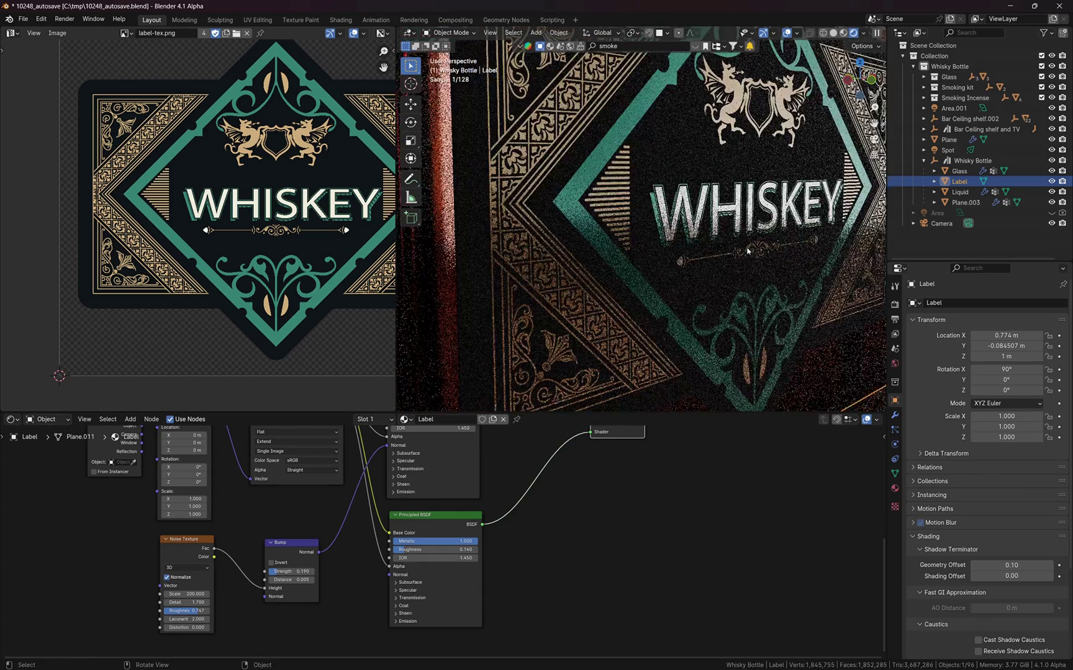
pyautogui.moveTo(745, 250); pyautogui.dragTo(646, 280, button='middle')
pyautogui.scroll(5, 632, 294)
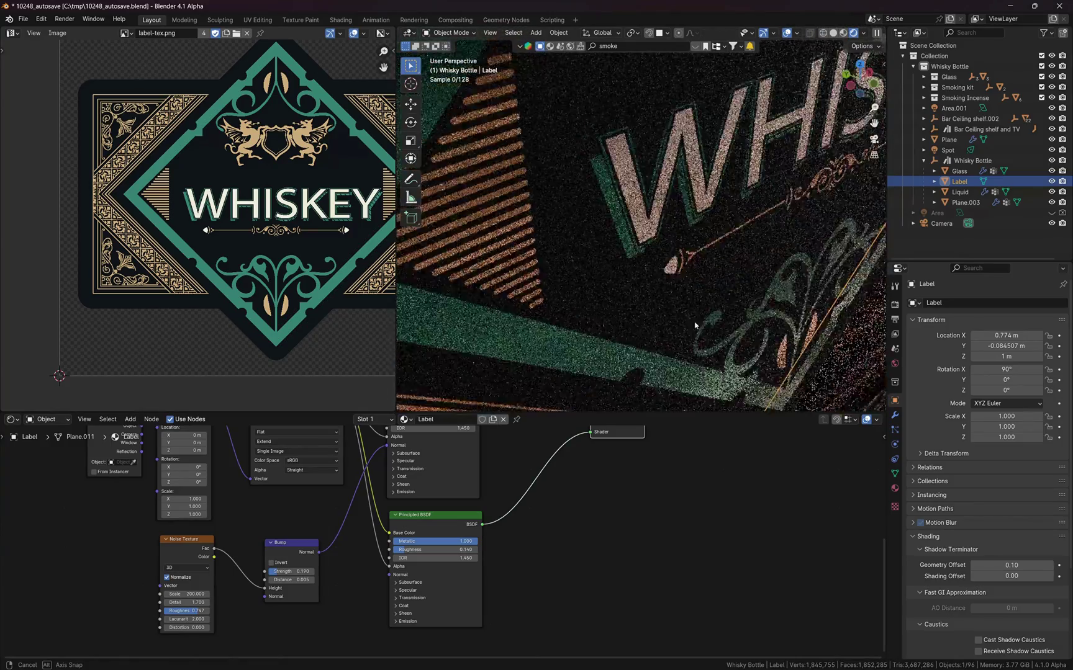
pyautogui.moveTo(706, 303); pyautogui.dragTo(672, 265, button='middle')
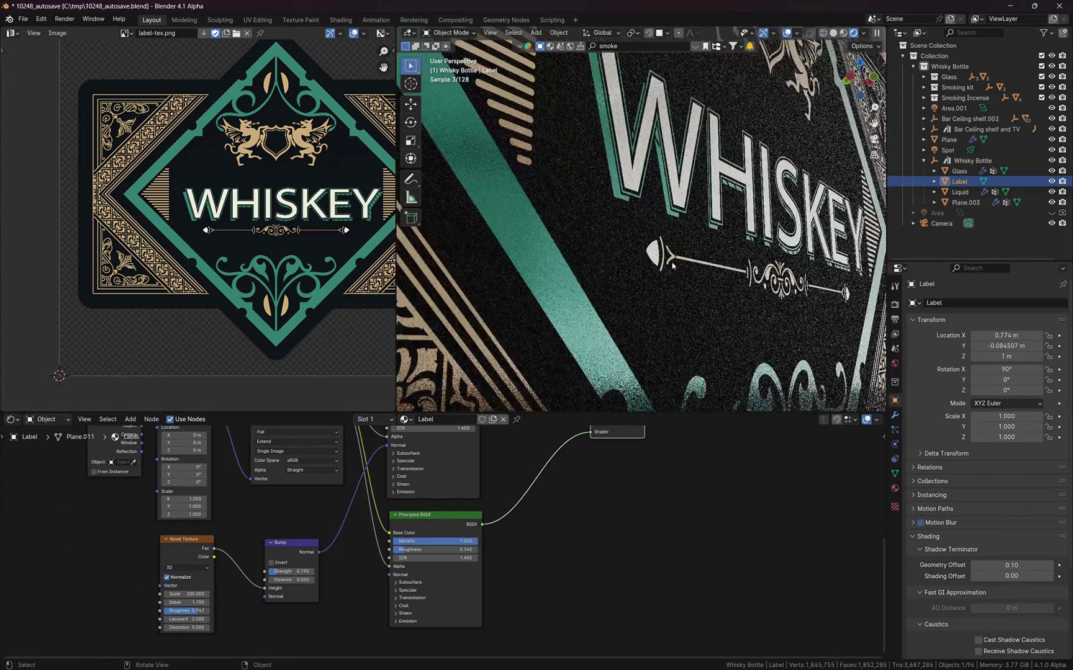
pyautogui.scroll(-3, 574, 583)
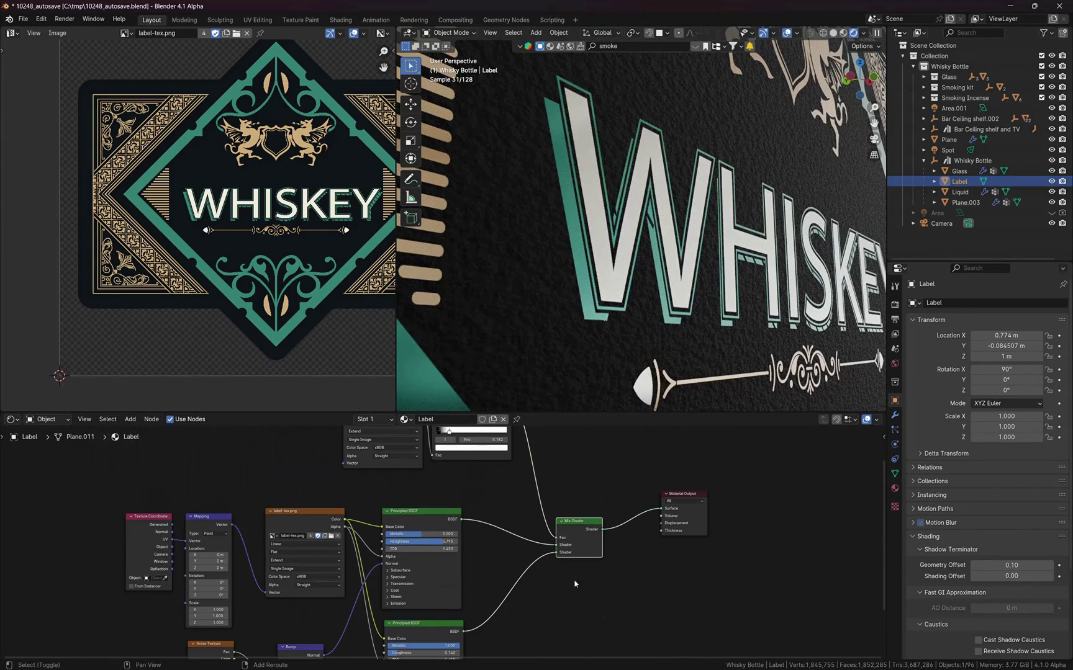
pyautogui.keyDown('ctrl'); pyautogui.keyDown('shift'); pyautogui.click(433, 514); pyautogui.keyUp('shift'); pyautogui.keyUp('ctrl')
pyautogui.moveTo(617, 251); pyautogui.dragTo(614, 285, button='middle')
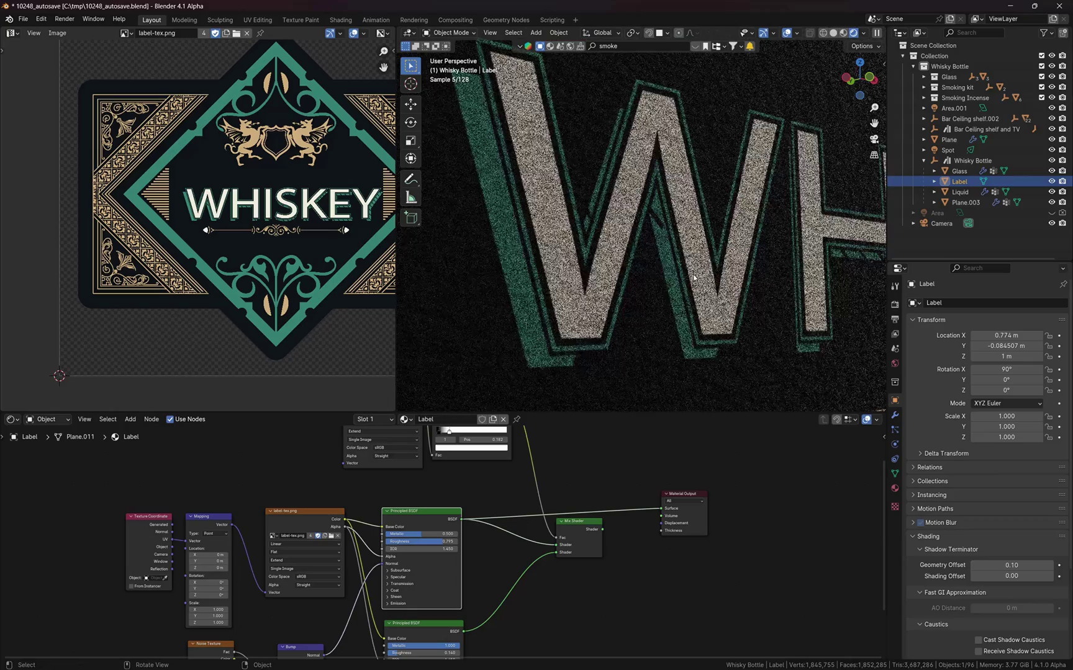
pyautogui.scroll(-2, 554, 232)
pyautogui.keyDown('shift'); pyautogui.moveTo(682, 338); pyautogui.dragTo(627, 209, button='middle'); pyautogui.keyUp('shift')
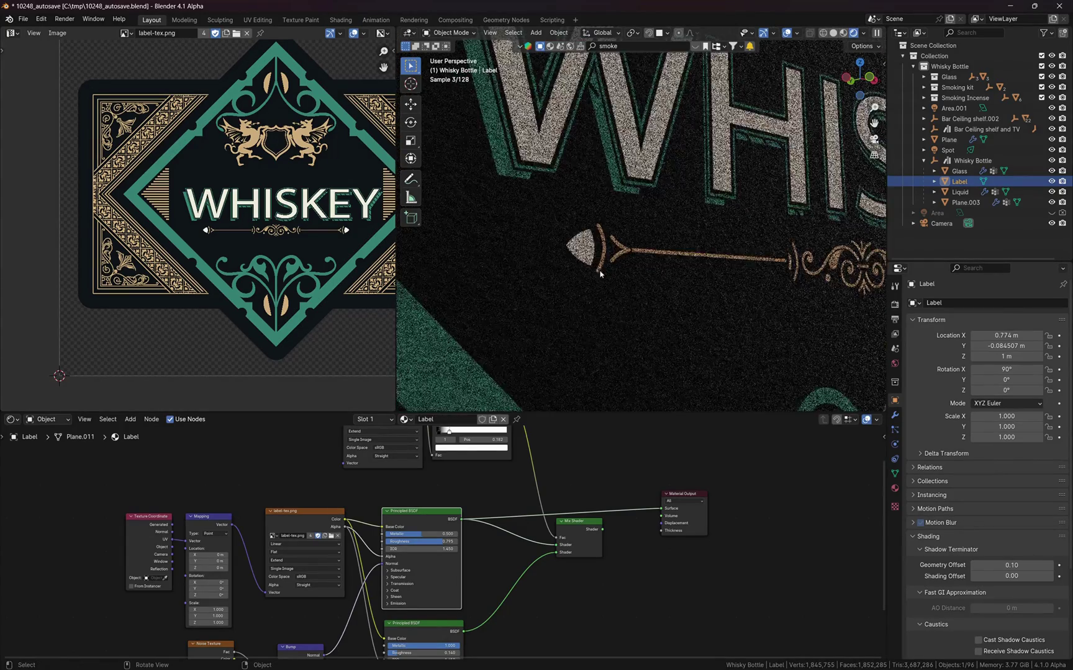
pyautogui.keyDown('shift'); pyautogui.moveTo(619, 383); pyautogui.dragTo(601, 288, button='middle'); pyautogui.keyUp('shift')
pyautogui.scroll(-3, 601, 287)
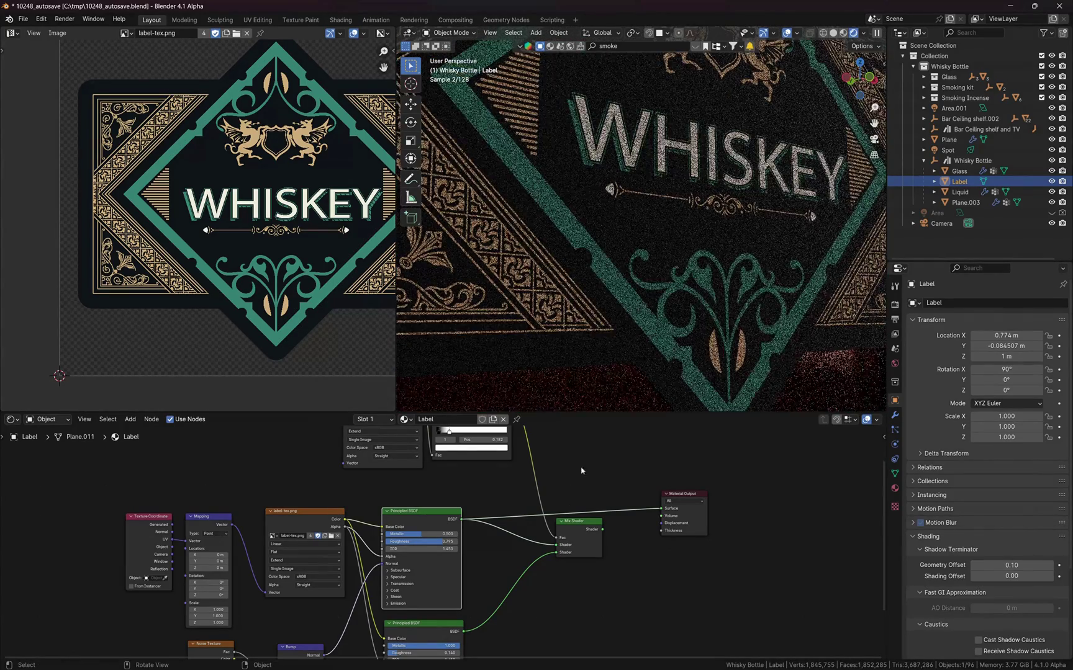
pyautogui.scroll(3, 637, 265)
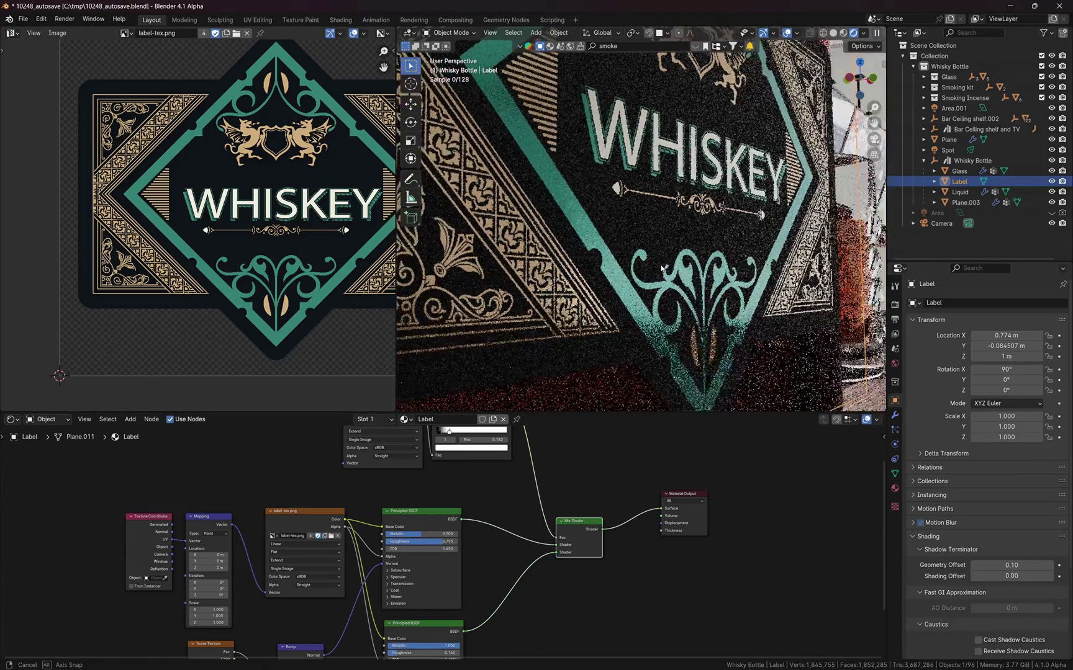
pyautogui.moveTo(602, 272); pyautogui.dragTo(598, 292, button='middle')
# Move the second Principled BSDF slightly down and to the right in the label's node tree
pyautogui.moveTo(423, 644); pyautogui.dragTo(427, 555, button='middle')
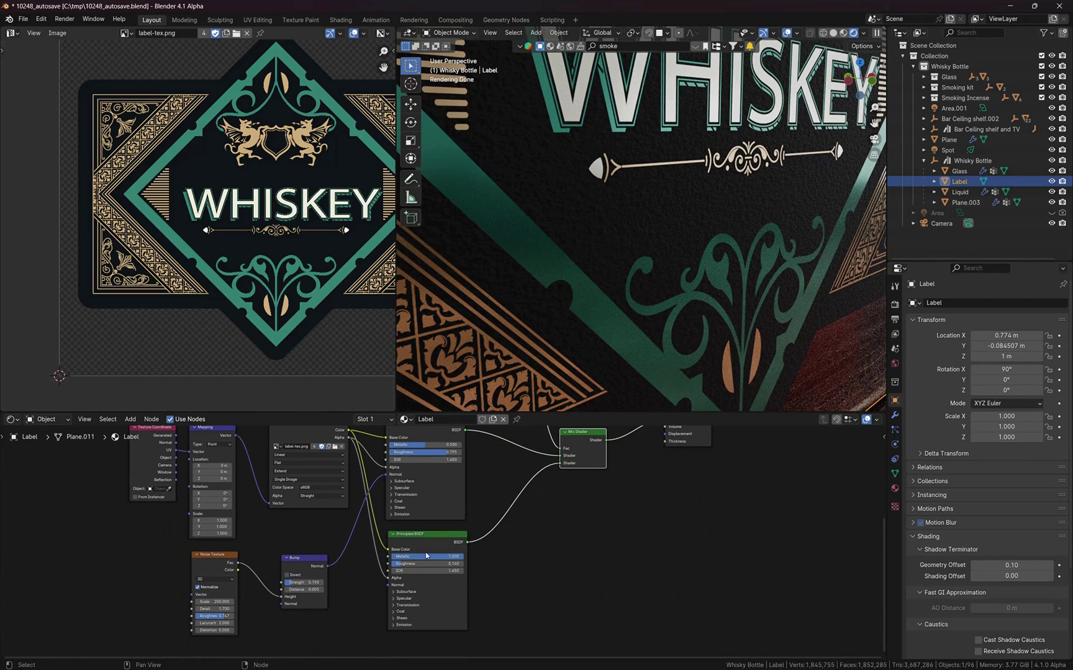
pyautogui.moveTo(418, 540); pyautogui.dragTo(381, 585)
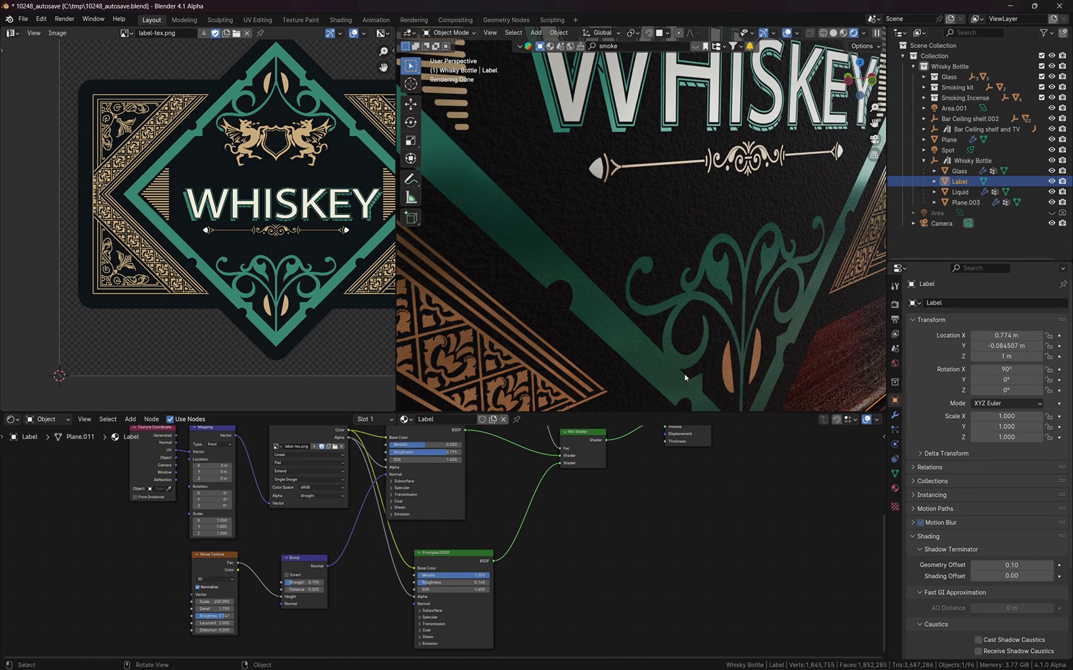
pyautogui.scroll(-2, 617, 371)
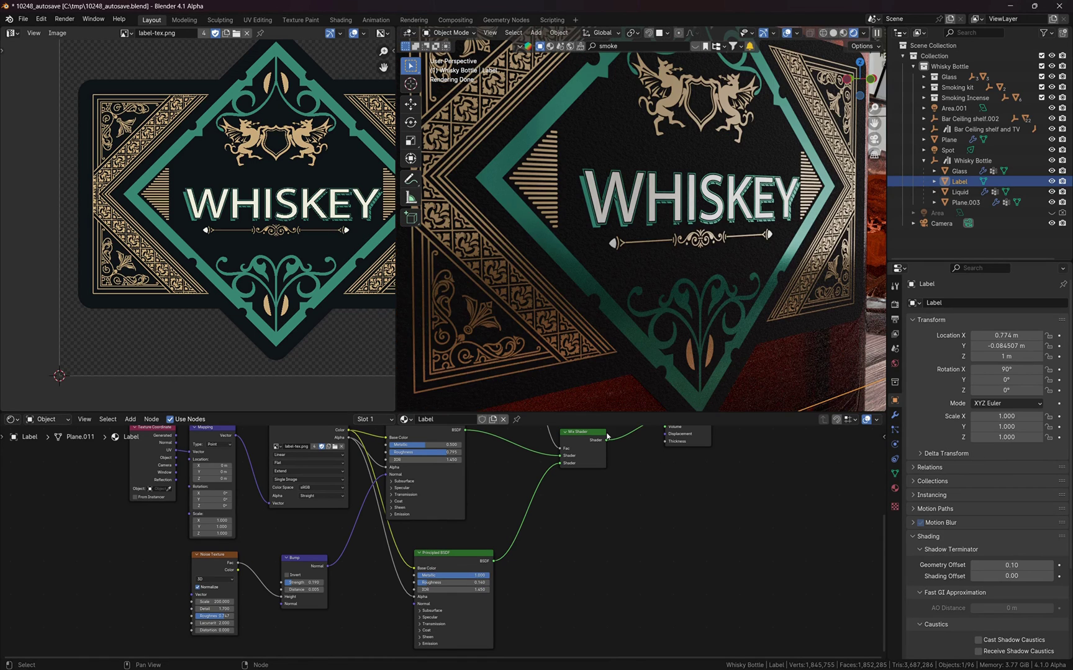
# Switch to File Explorer and compare label-tex.png with the blurred grayscale label-tex-01.png in the image viewer
pyautogui.hotkey('alt', 'Tab')
pyautogui.doubleClick(488, 350)
pyautogui.doubleClick(488, 350)
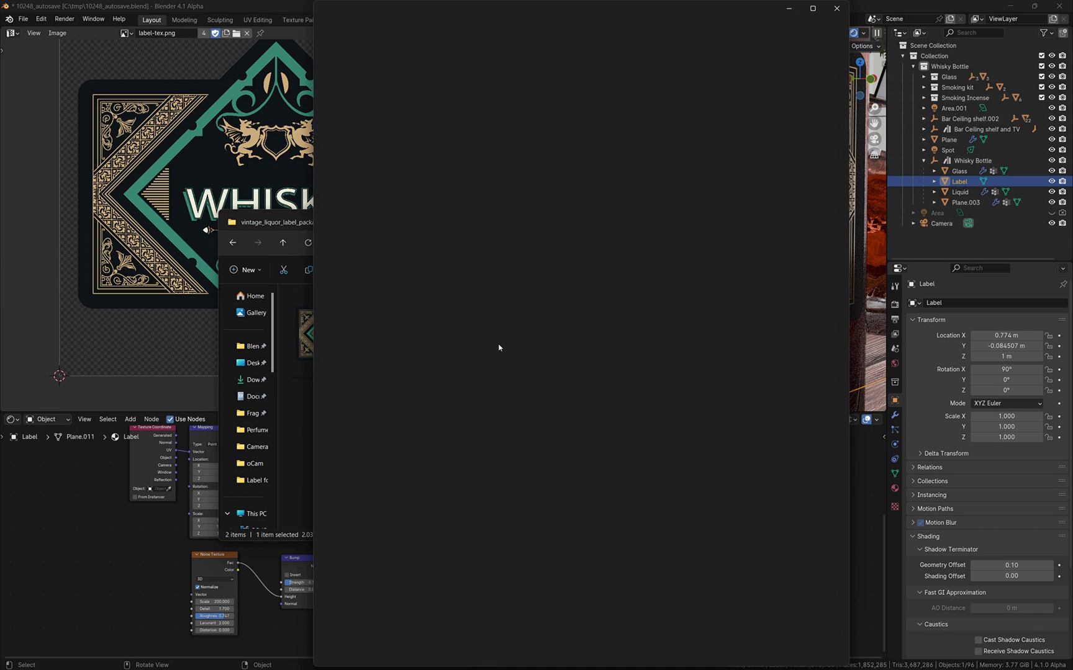
pyautogui.press('Left')
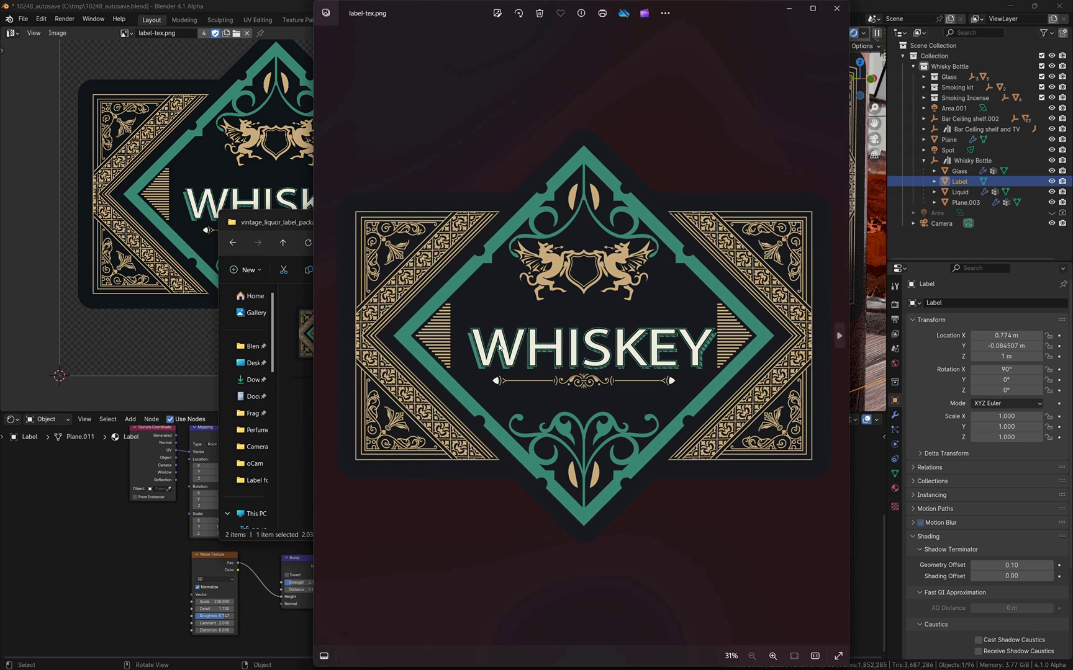
pyautogui.press('Right')
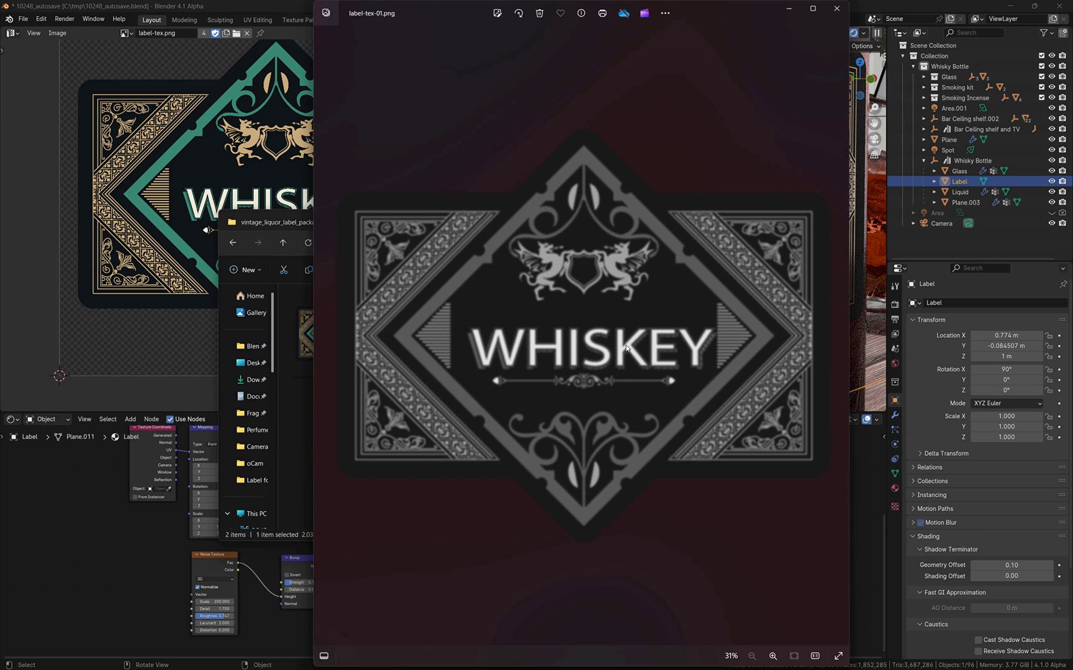
pyautogui.scroll(5, 565, 332)
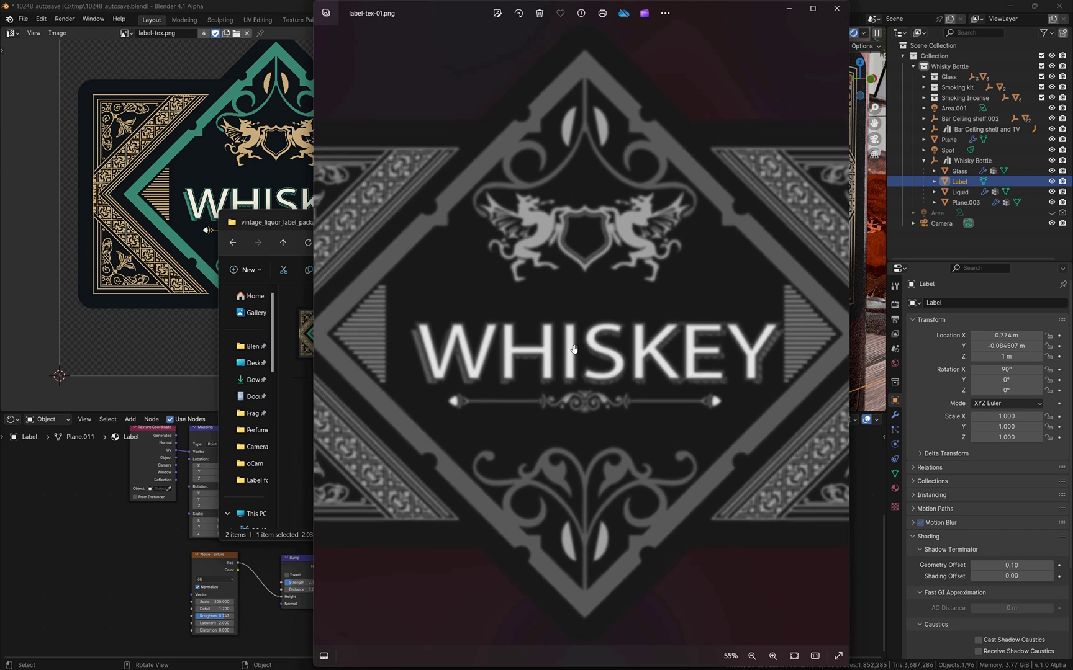
pyautogui.scroll(-5, 753, 142)
pyautogui.click(836, 9)
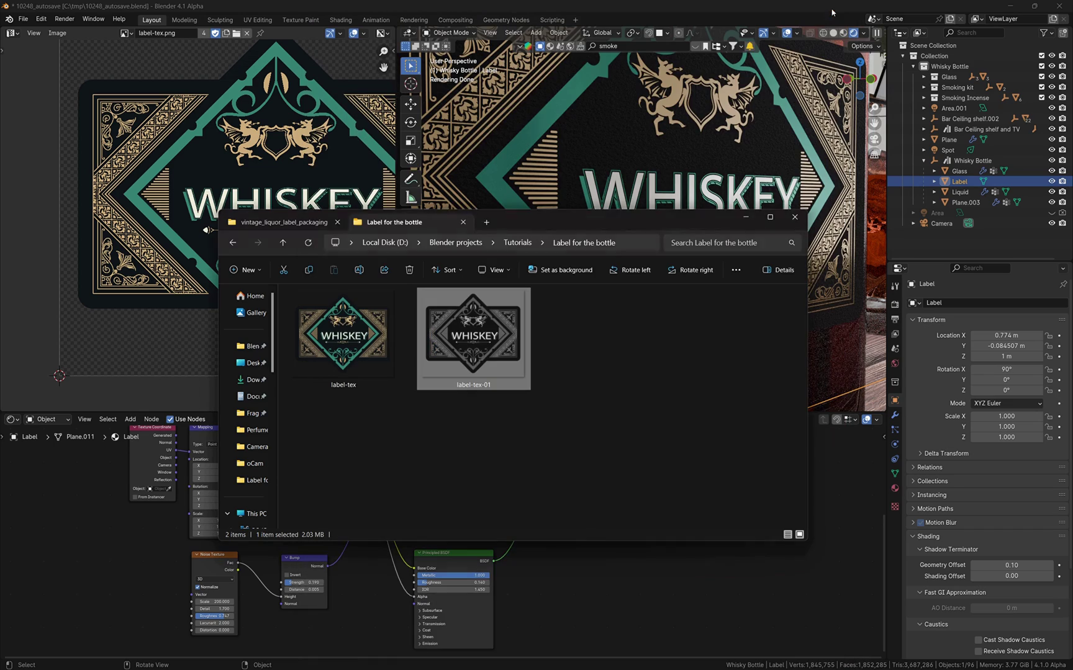
# Bring label-tex-01 from File Explorer into Blender's label node tree as an image texture and add a Displacement node beside it
pyautogui.moveTo(488, 361); pyautogui.dragTo(599, 561)
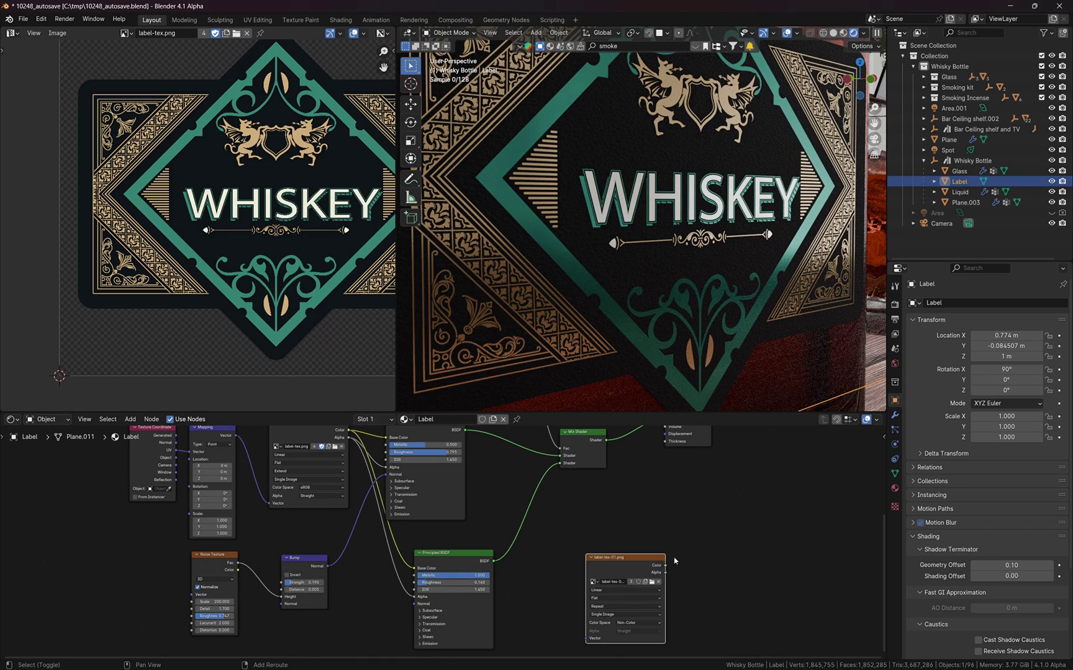
pyautogui.moveTo(699, 540); pyautogui.dragTo(624, 522, button='middle')
pyautogui.hotkey('shift', 'a')
pyautogui.write('d')
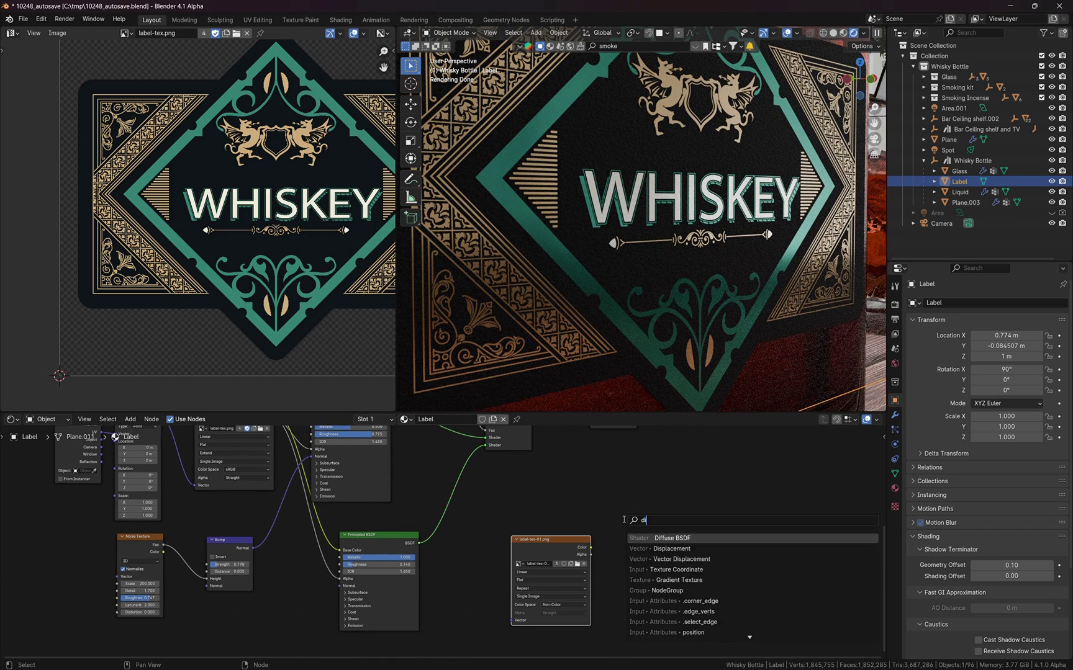
pyautogui.write('is')
pyautogui.click(649, 538)
pyautogui.click(619, 518)
pyautogui.scroll(3, 577, 551)
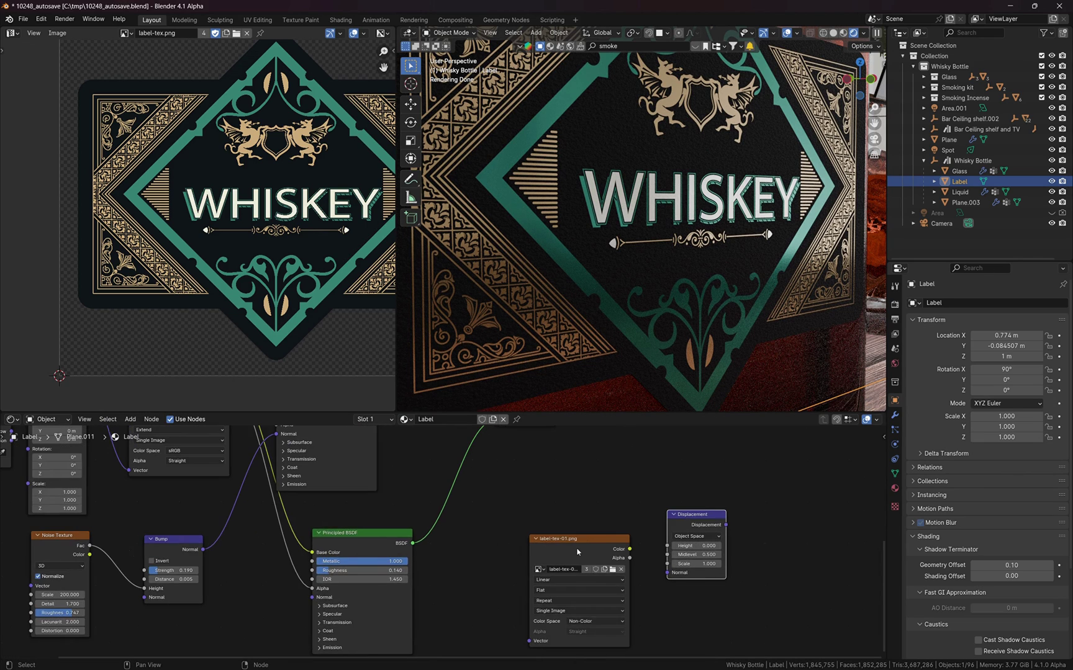
# Connect label-tex-01's Color to the Displacement node's Height and its output to the Material Output's Displacement
pyautogui.moveTo(470, 515); pyautogui.dragTo(325, 500, button='middle')
pyautogui.moveTo(486, 533); pyautogui.dragTo(523, 531)
pyautogui.moveTo(514, 484); pyautogui.dragTo(422, 565, button='middle')
pyautogui.moveTo(489, 589); pyautogui.dragTo(499, 585)
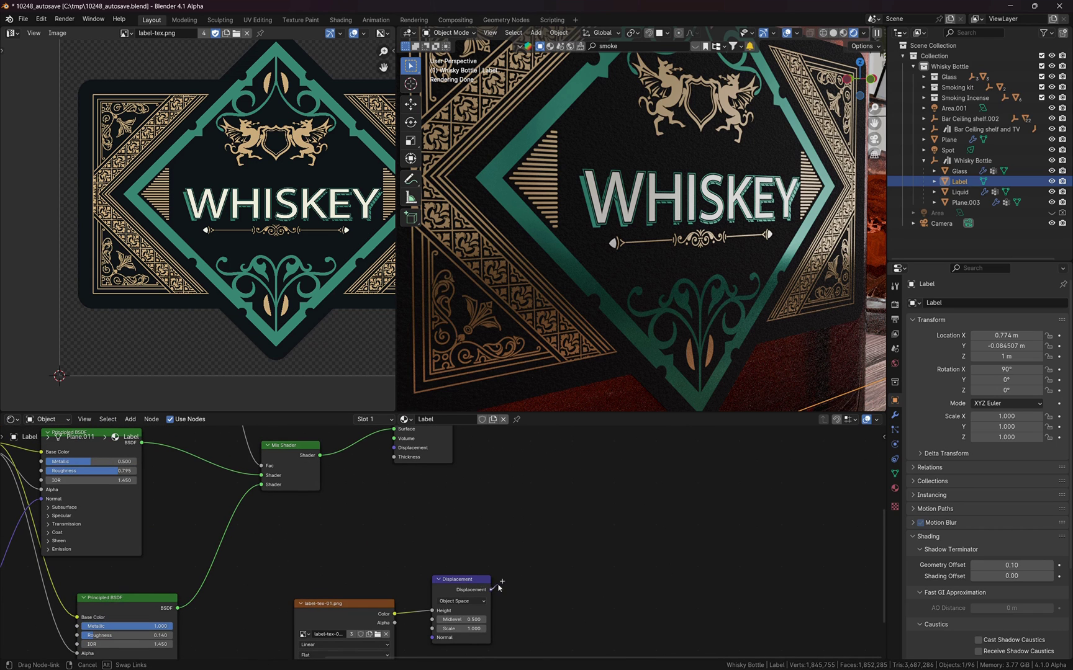
pyautogui.moveTo(398, 452); pyautogui.dragTo(395, 449)
pyautogui.moveTo(452, 566); pyautogui.dragTo(494, 488, button='middle')
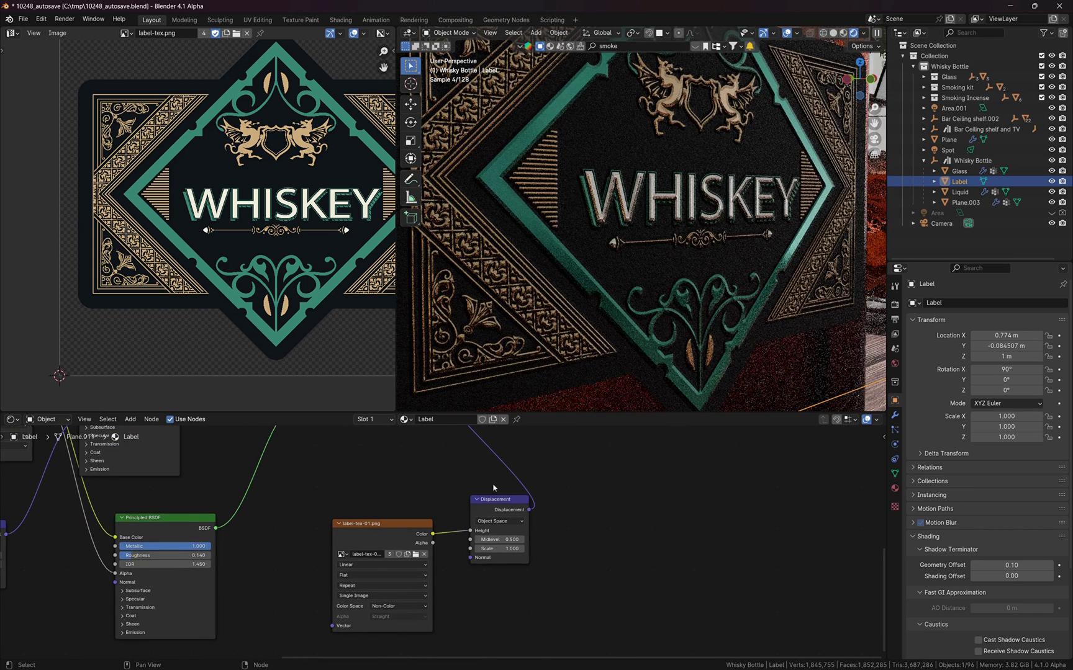
# Add a Subdivision Surface modifier at level 2 to the Label object
pyautogui.scroll(2, 459, 554)
pyautogui.scroll(1, 465, 556)
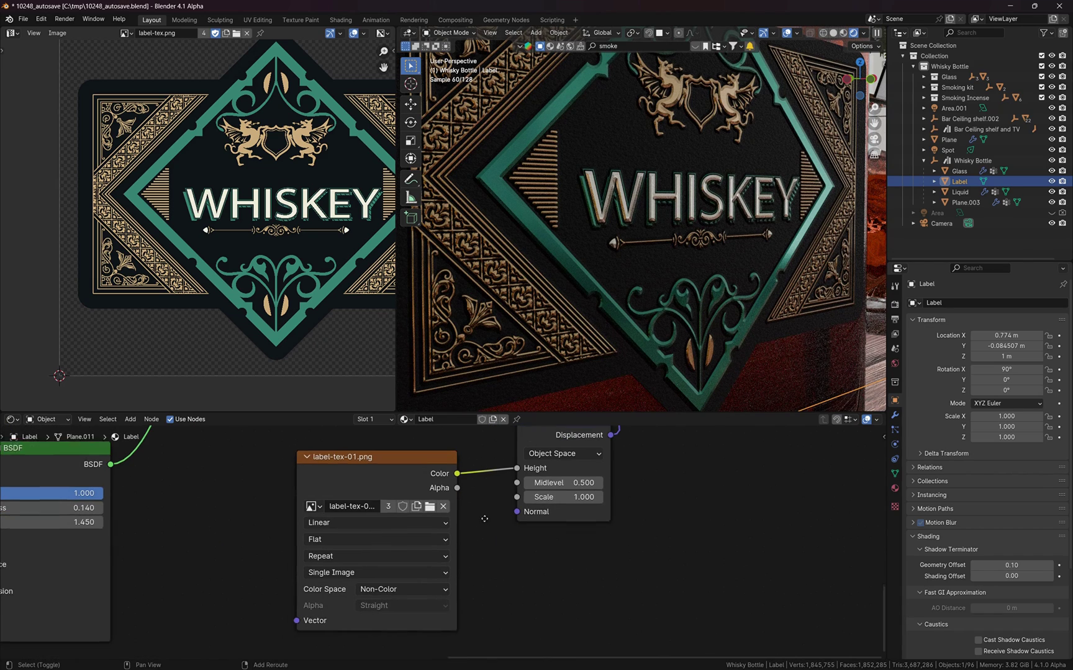
pyautogui.moveTo(484, 518); pyautogui.dragTo(488, 513, button='middle')
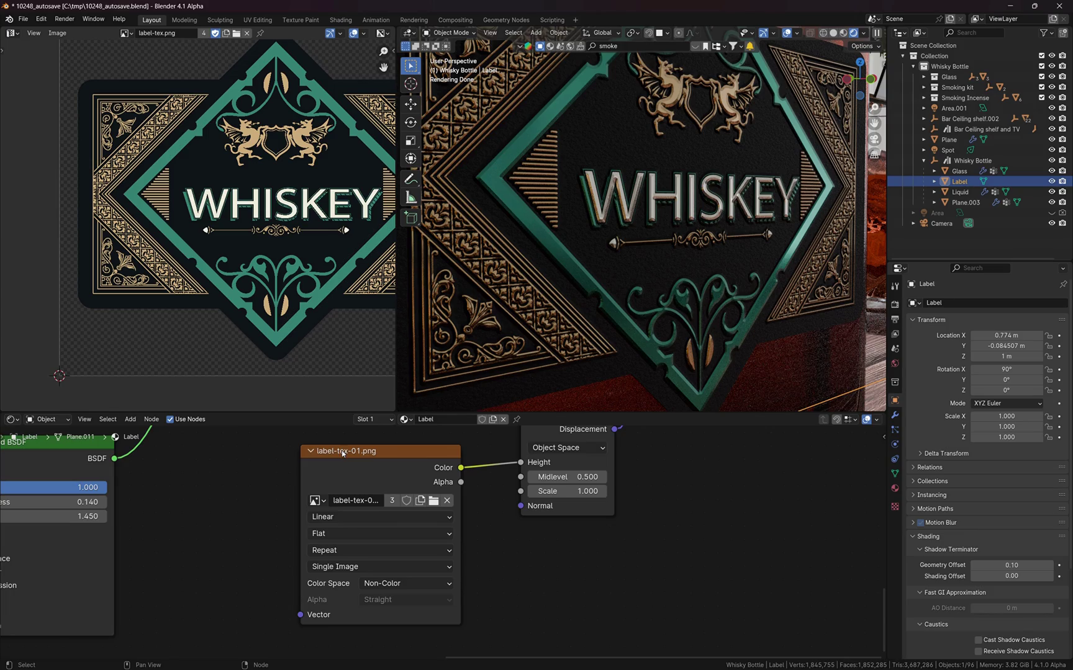
pyautogui.moveTo(535, 467); pyautogui.dragTo(495, 514, button='middle')
pyautogui.scroll(6, 637, 247)
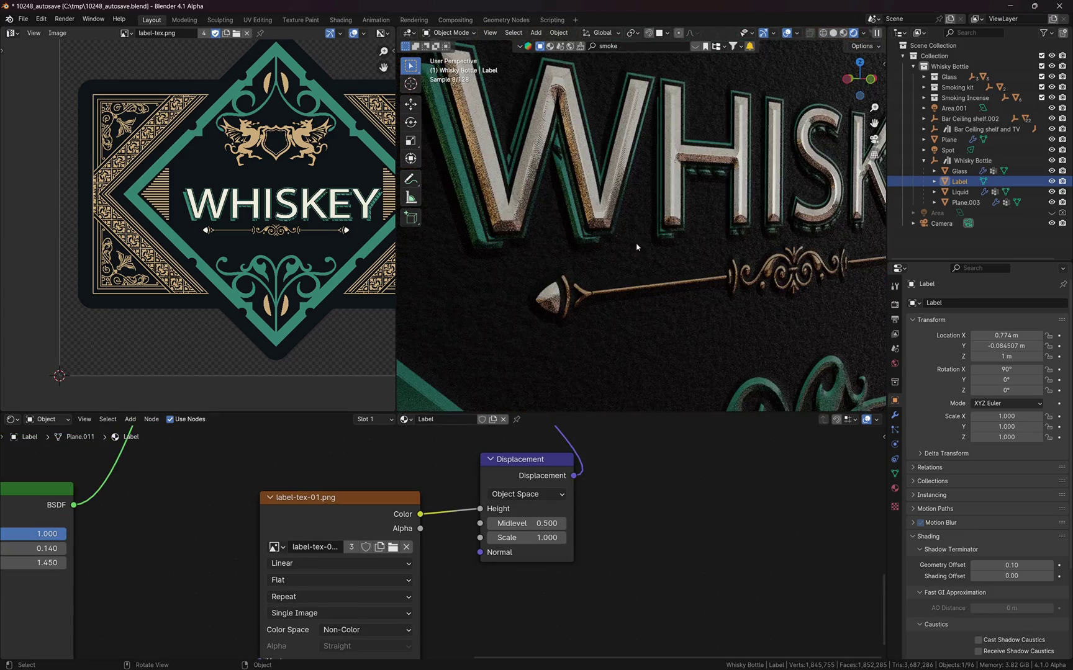
pyautogui.scroll(3, 567, 195)
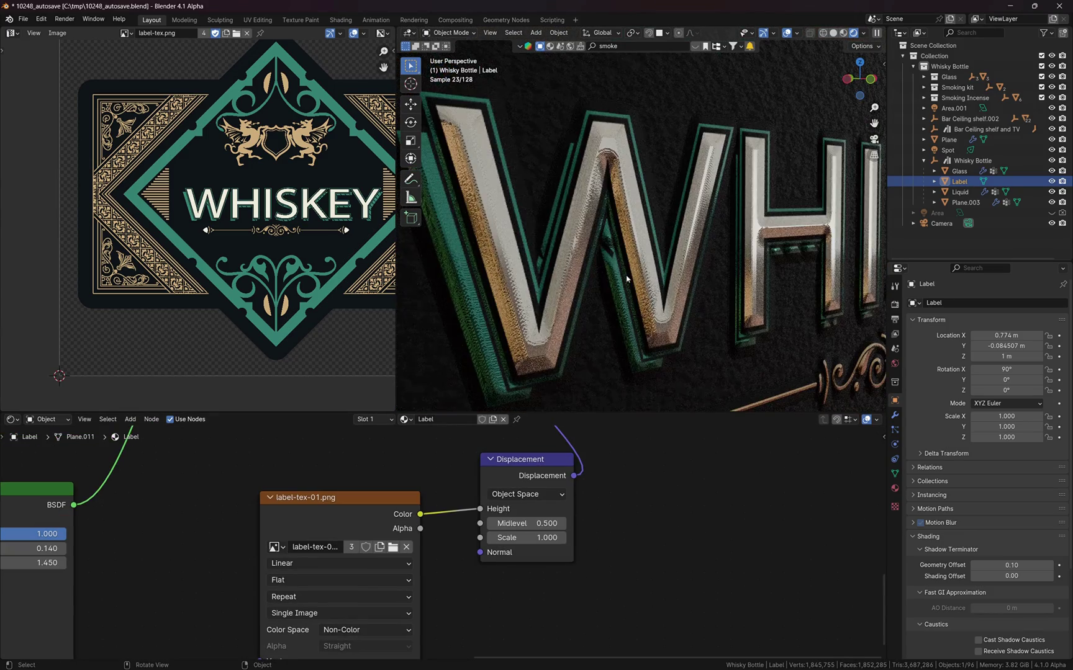
pyautogui.click(894, 417)
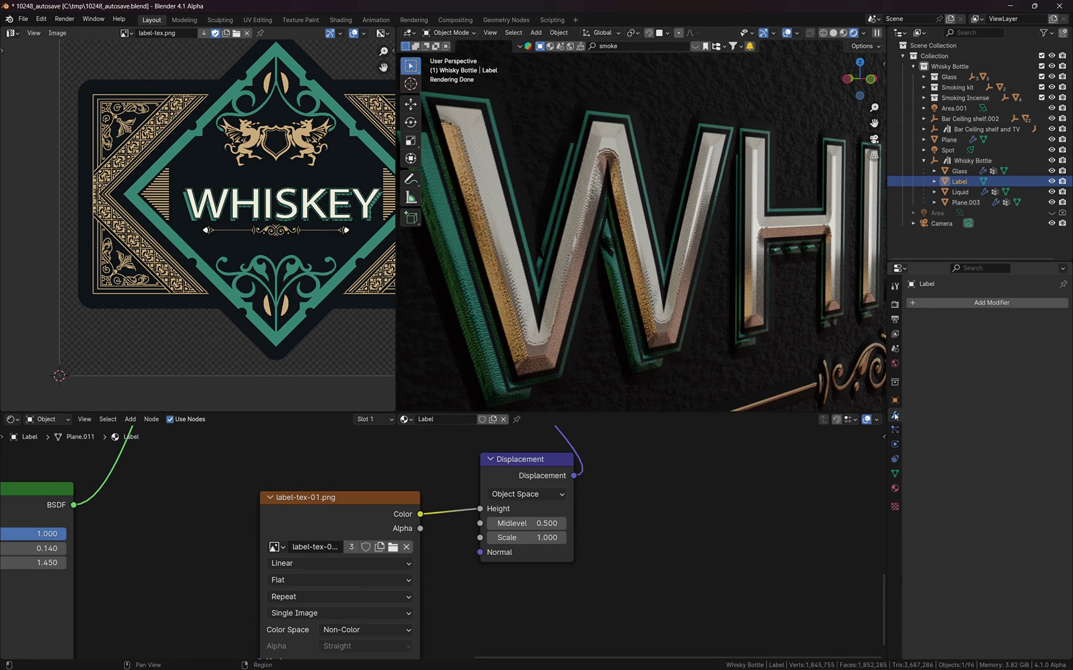
pyautogui.scroll(-3, 642, 279)
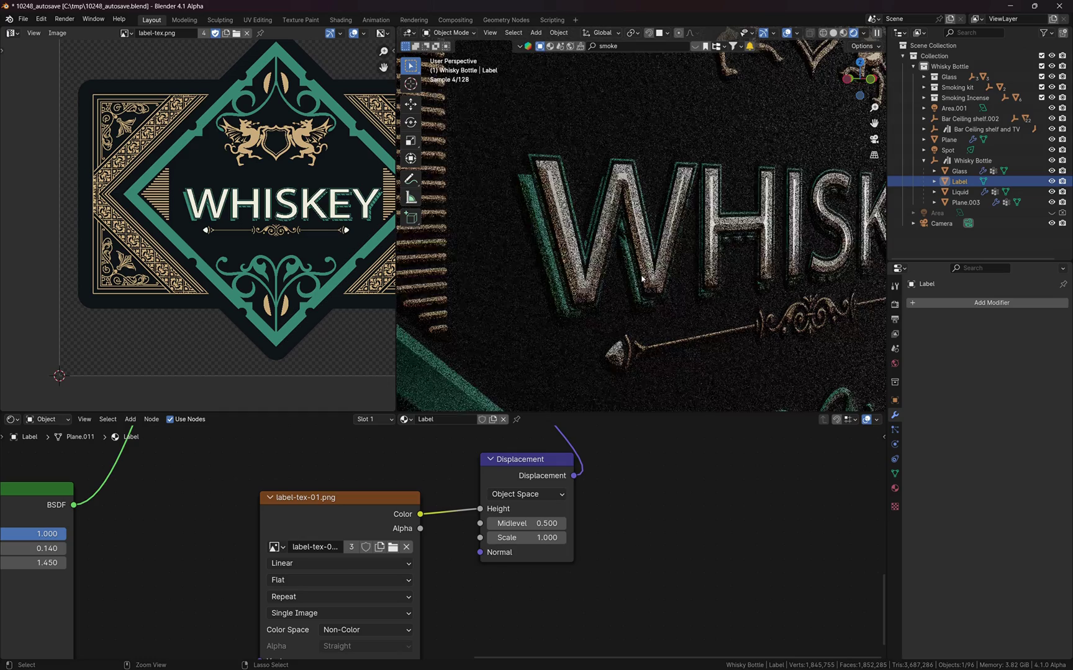
pyautogui.hotkey('ctrl', '1')
pyautogui.moveTo(641, 278); pyautogui.dragTo(736, 280, button='middle')
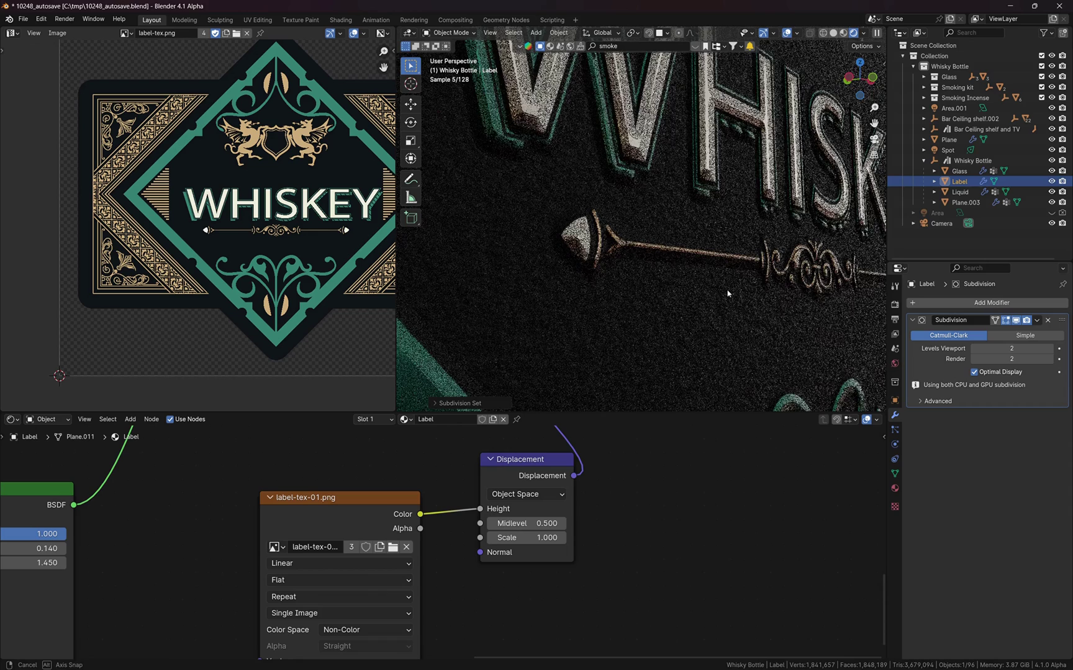
# Set the Label material's surface displacement method to Displacement and Bump
pyautogui.click(894, 489)
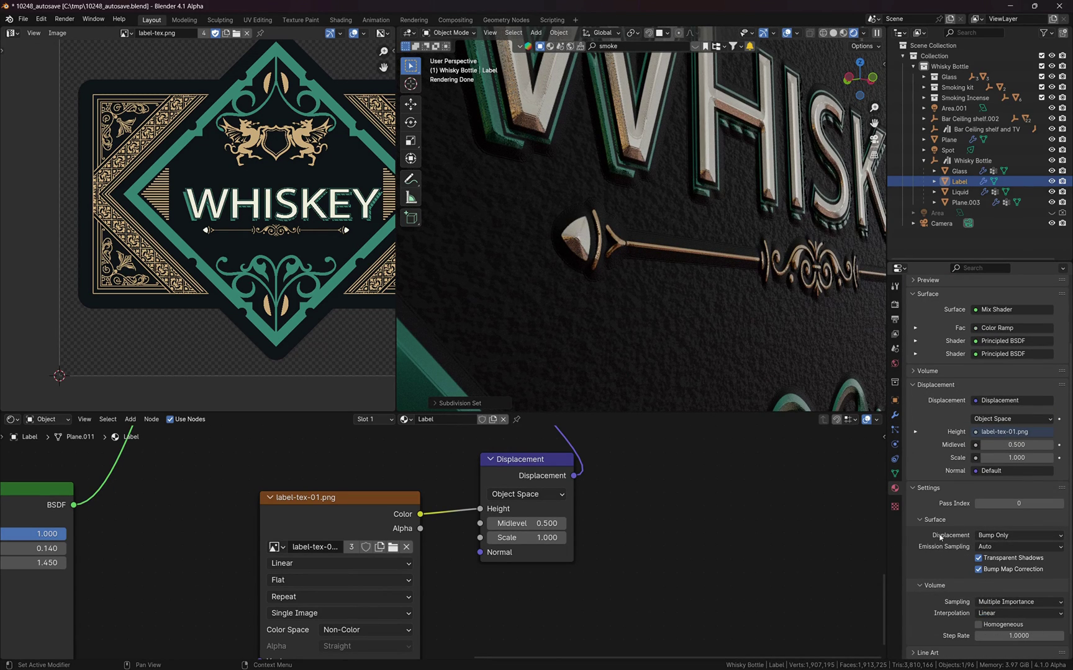
pyautogui.click(1008, 536)
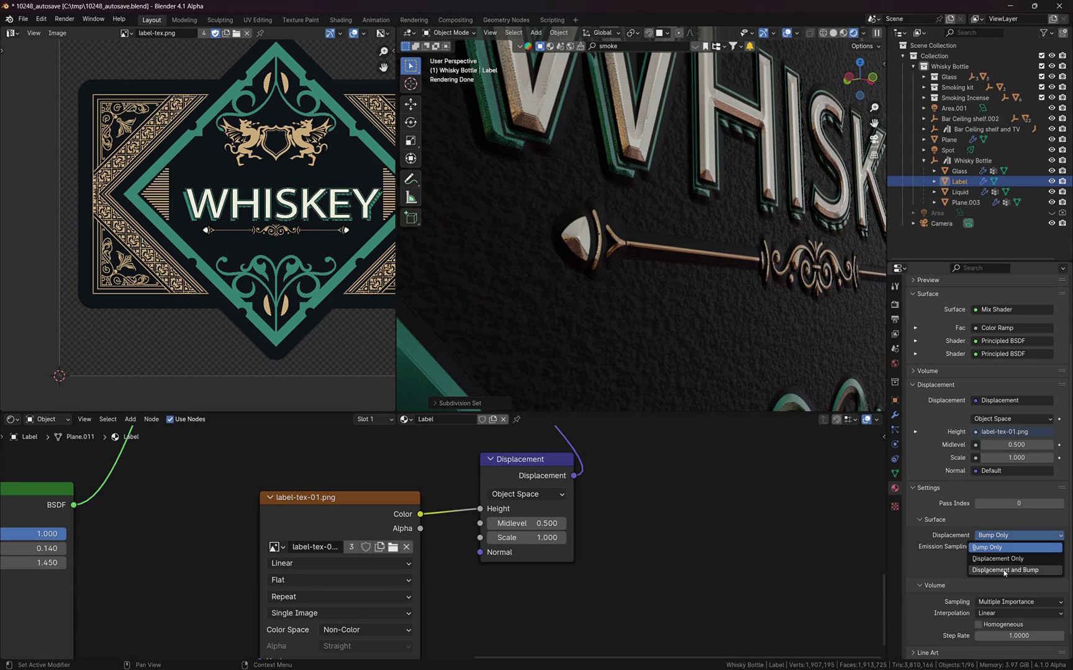
pyautogui.click(1003, 570)
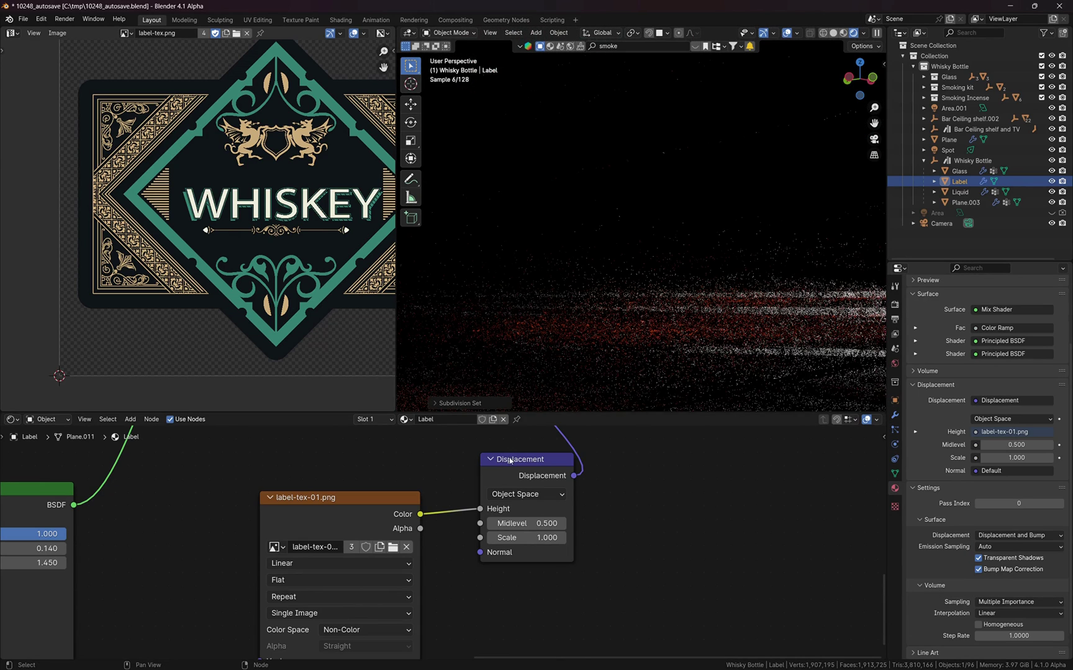
# Set the Displacement node's Scale to 0.002 and inspect the label's relief up close
pyautogui.click(537, 537)
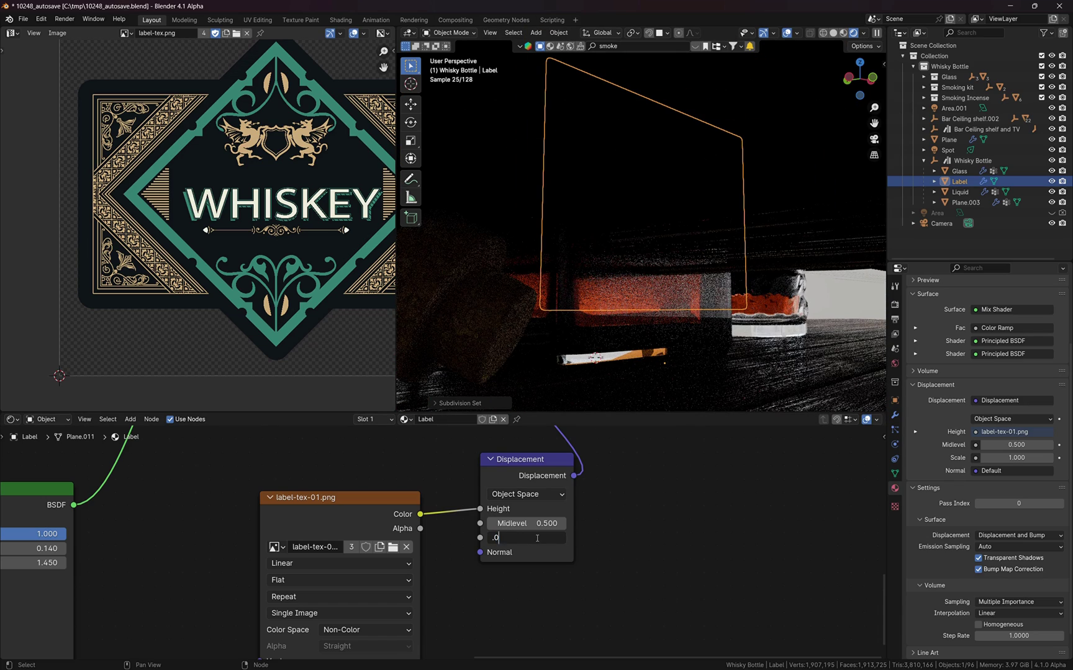
pyautogui.press('Return')
pyautogui.scroll(5, 627, 224)
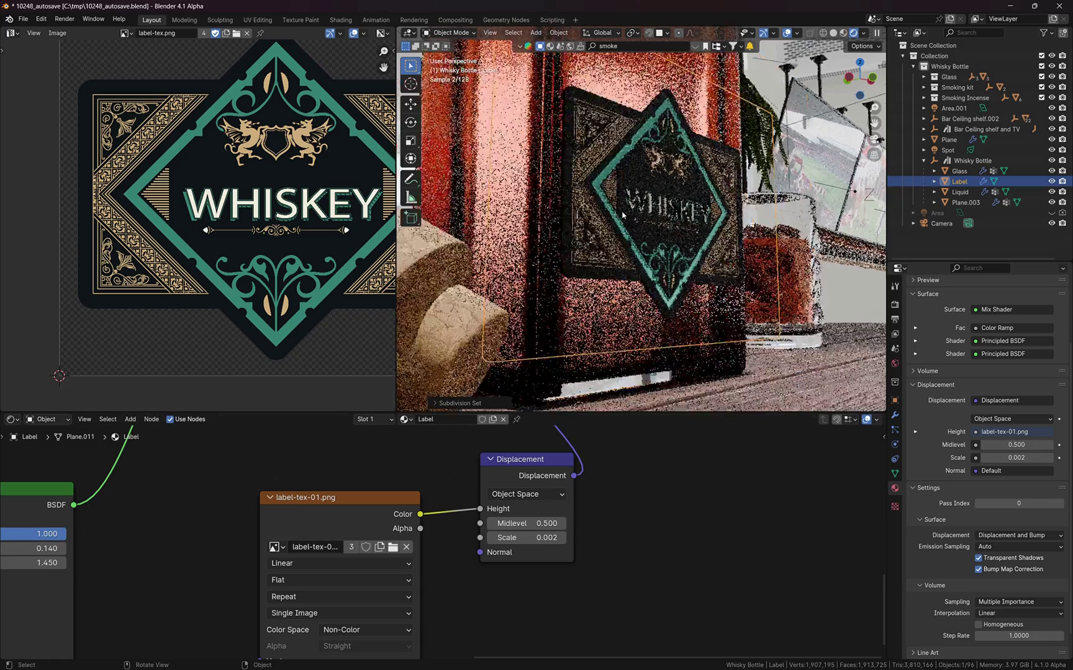
pyautogui.scroll(4, 652, 245)
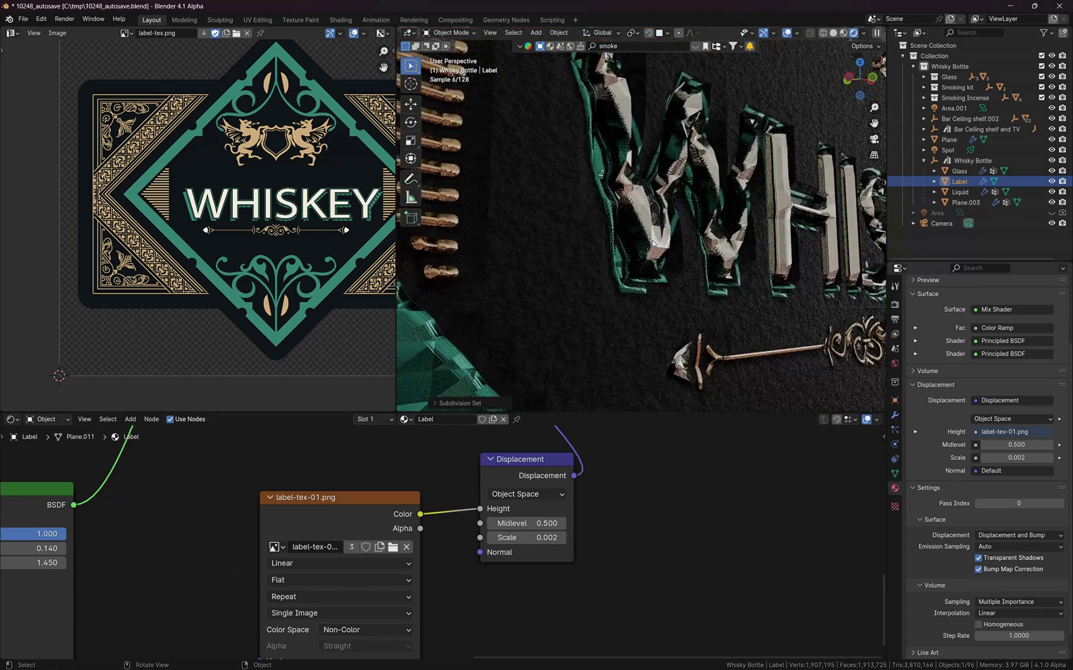
pyautogui.scroll(4, 683, 272)
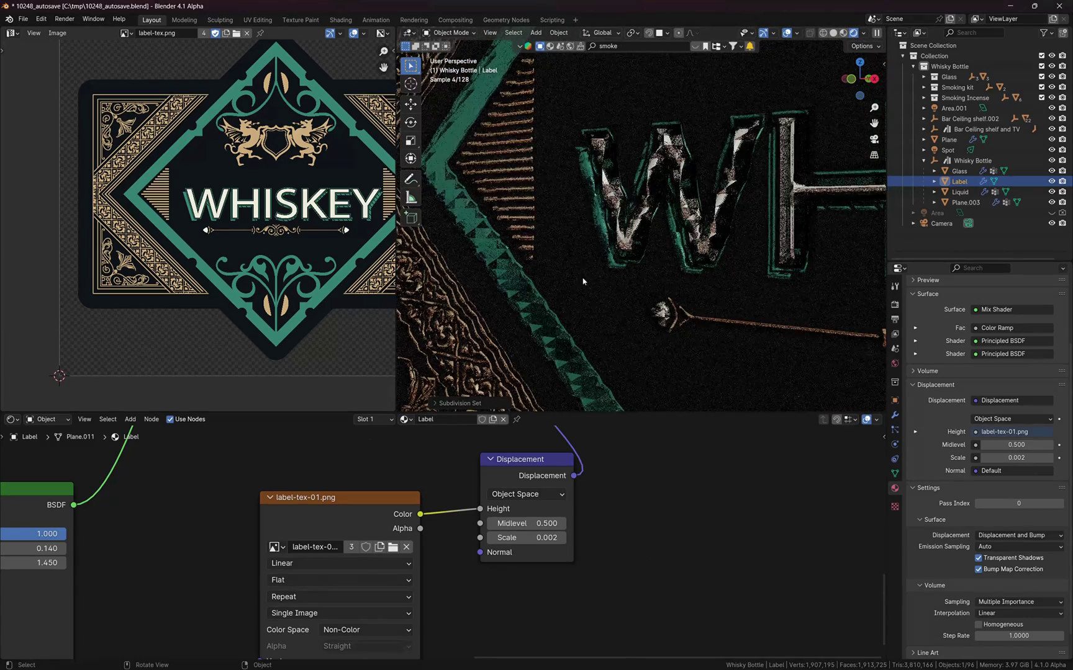
# Raise the Label's Subdivision modifier to 4 levels for both viewport and render
pyautogui.click(894, 414)
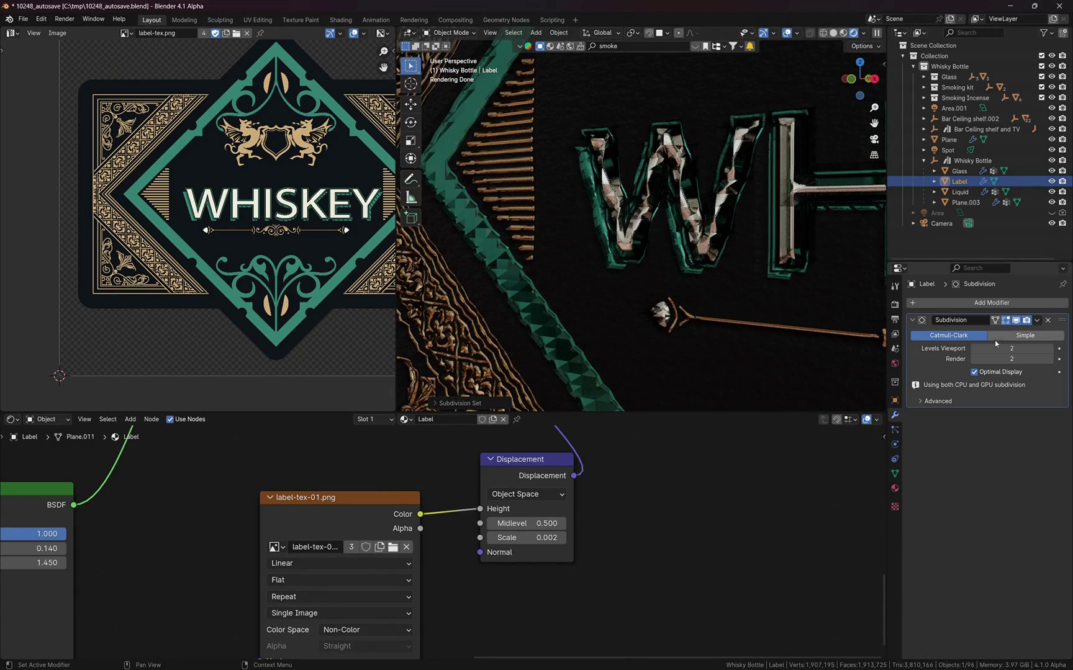
pyautogui.keyDown('ctrl'); pyautogui.scroll(-1, 1024, 348); pyautogui.keyUp('ctrl')
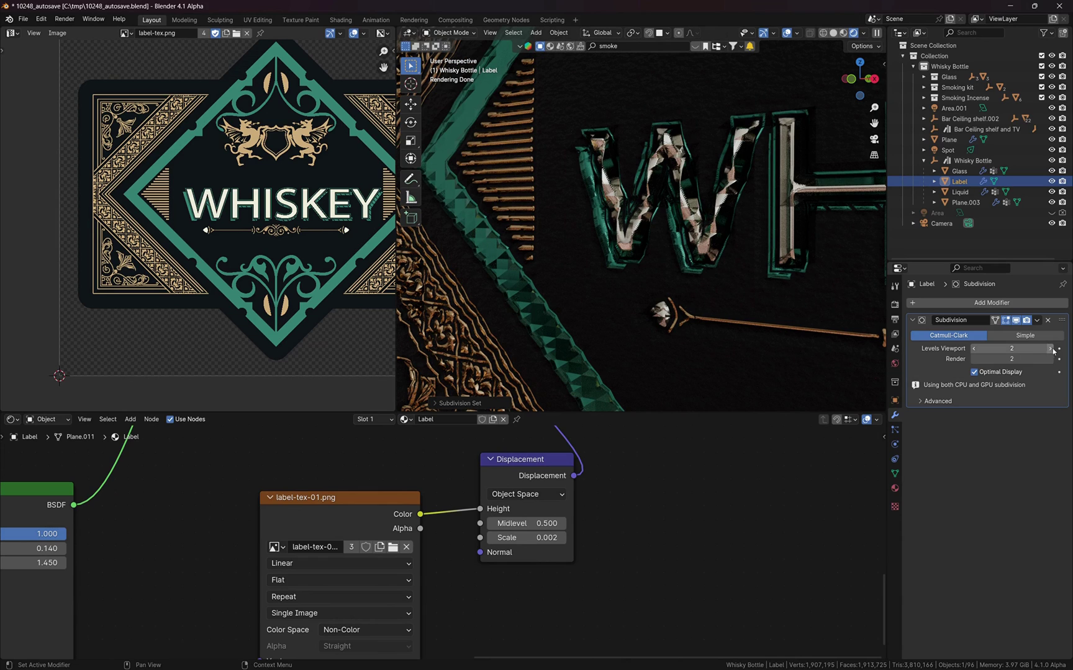
pyautogui.click(1050, 348)
pyautogui.click(1051, 348)
pyautogui.click(1050, 358)
pyautogui.click(1051, 359)
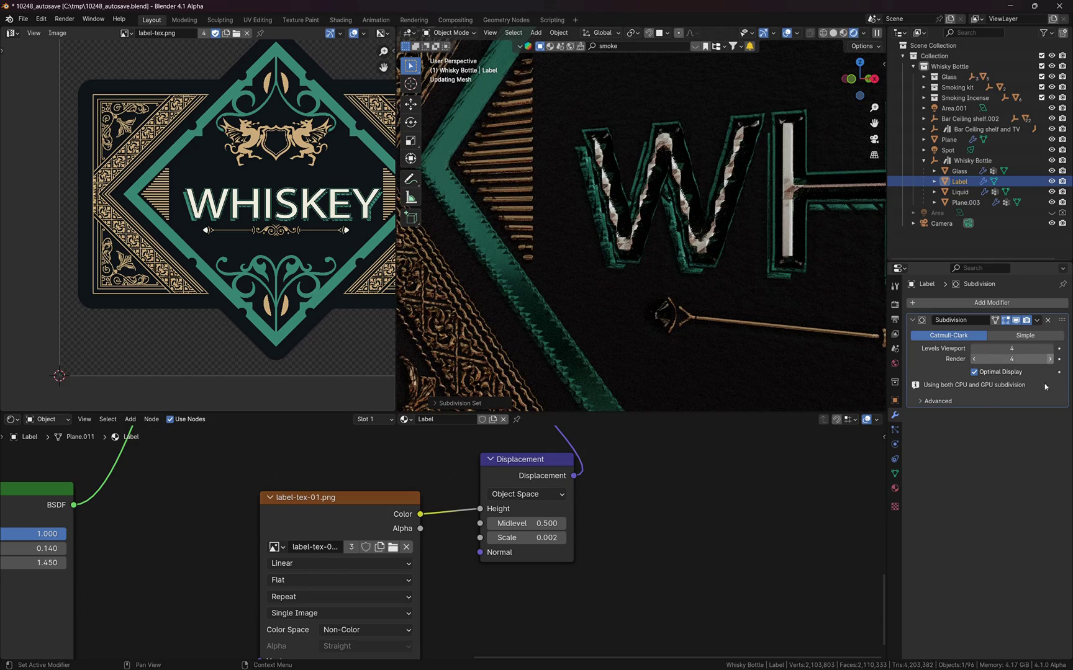
# Reduce the Displacement node's Scale to 0.001 after viewing the W lettering at an angle
pyautogui.scroll(3, 727, 251)
pyautogui.moveTo(727, 251); pyautogui.dragTo(802, 265, button='middle')
pyautogui.click(535, 537)
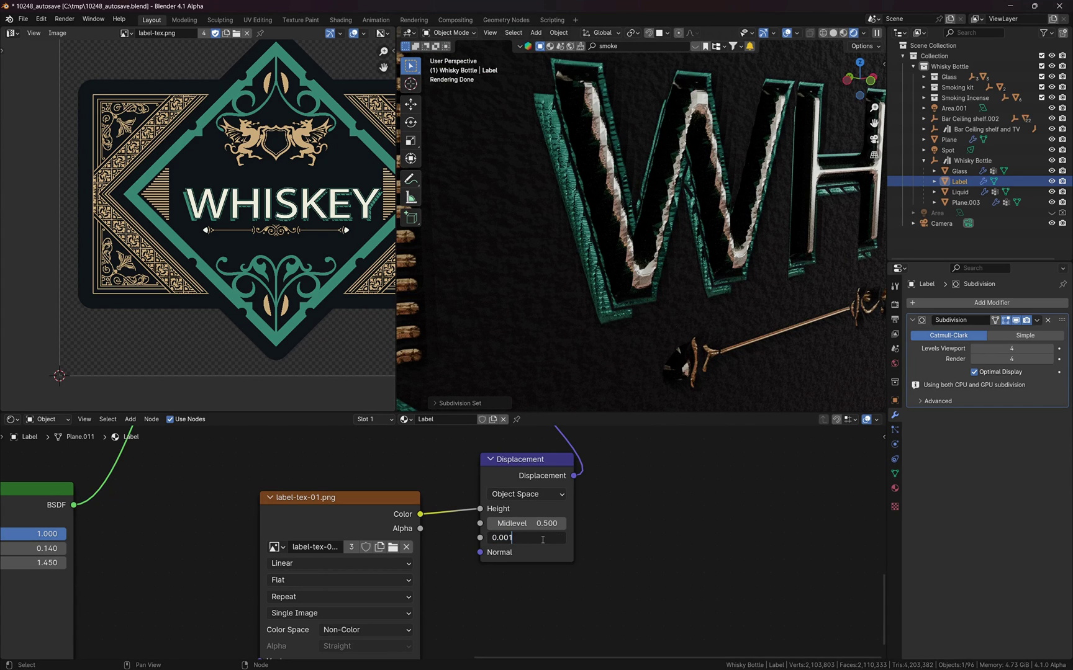
pyautogui.press('Return')
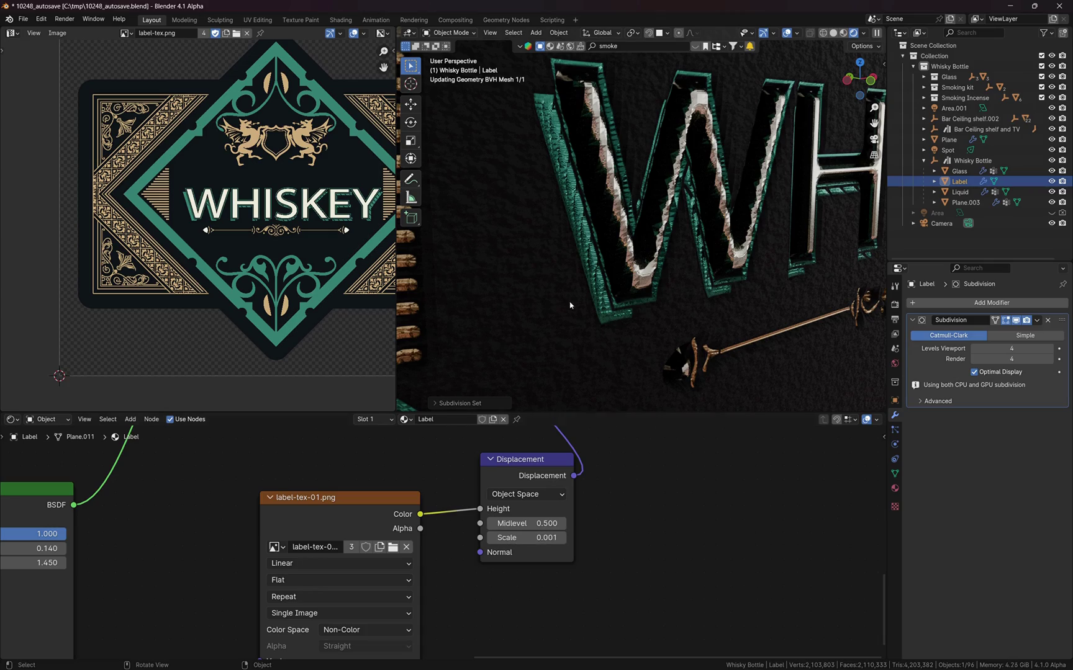
# Subdivide the whole Label mesh once in Edit Mode and return to Object Mode
pyautogui.moveTo(665, 293); pyautogui.dragTo(584, 288, button='middle')
pyautogui.press('Tab')
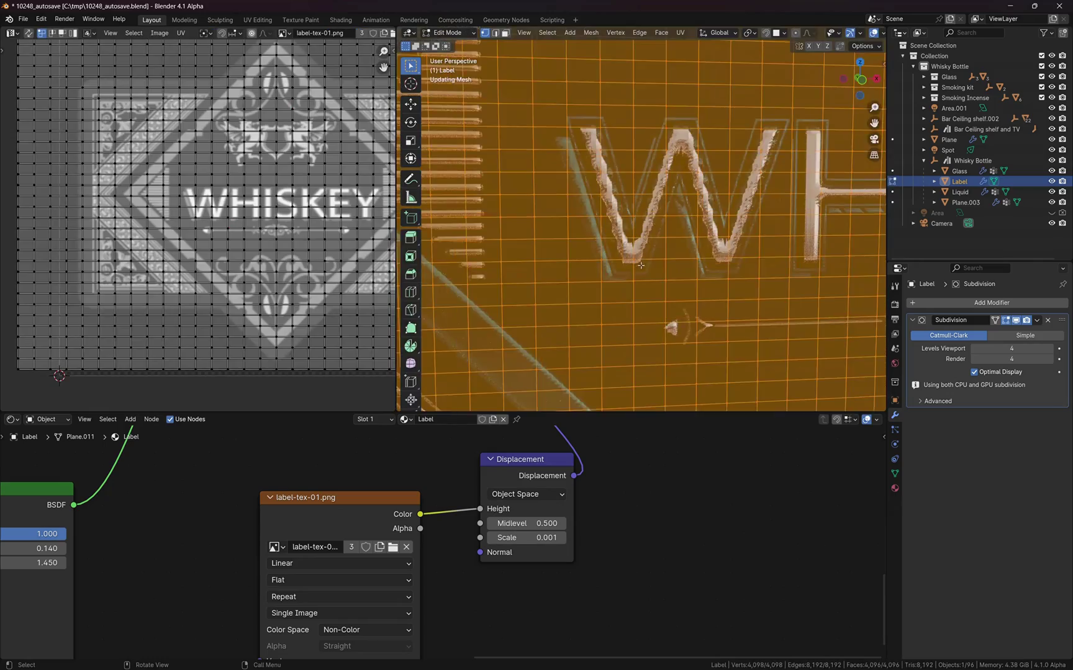
pyautogui.hotkey('ctrl', 'v')
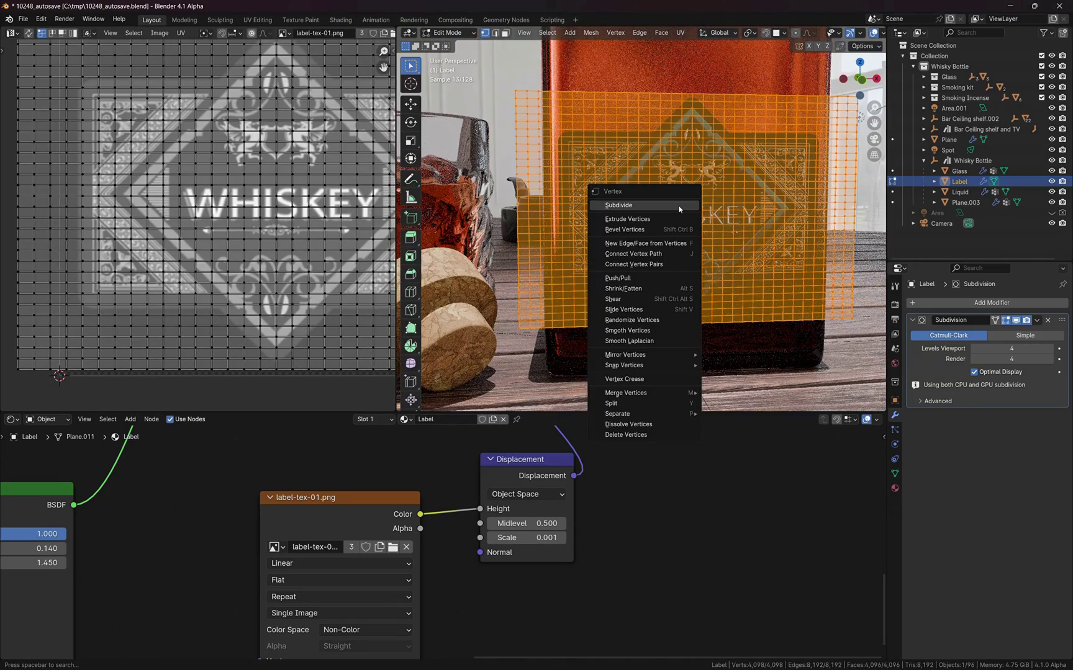
pyautogui.press('Return')
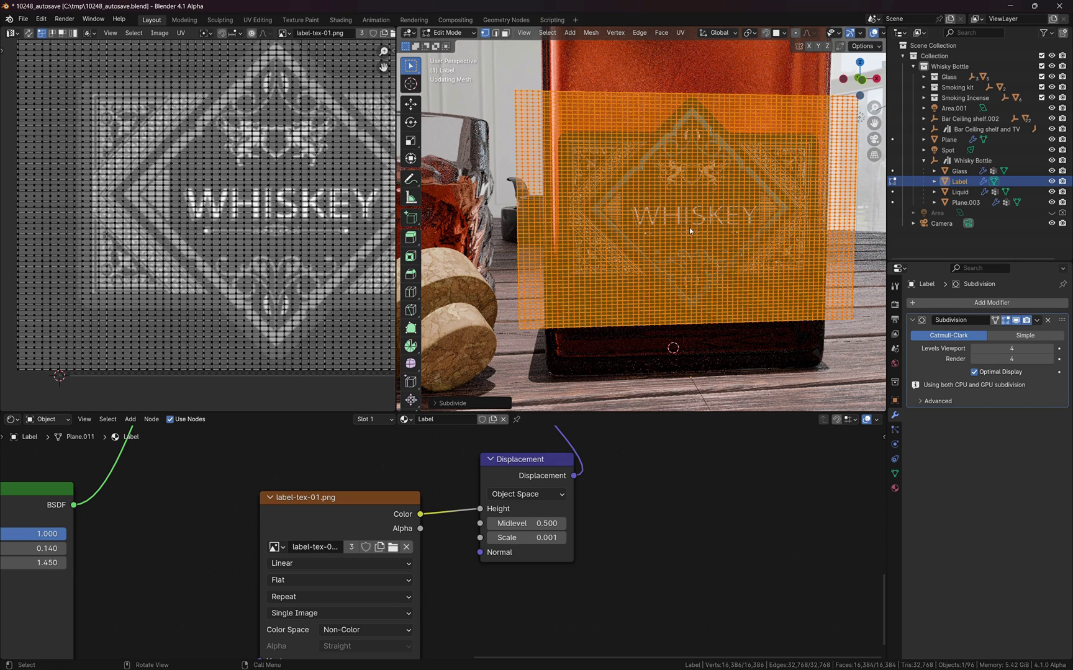
pyautogui.press('Tab')
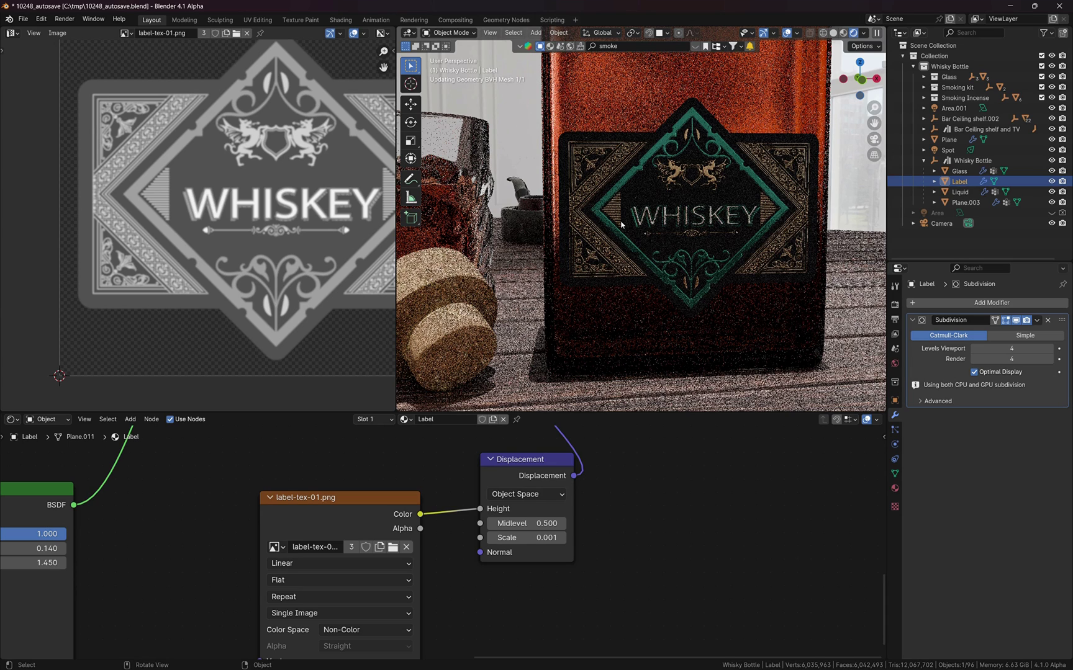
# Lower the Displacement node's Scale to 0.0003 to soften the embossing on the WHISKEY lettering
pyautogui.scroll(10, 666, 226)
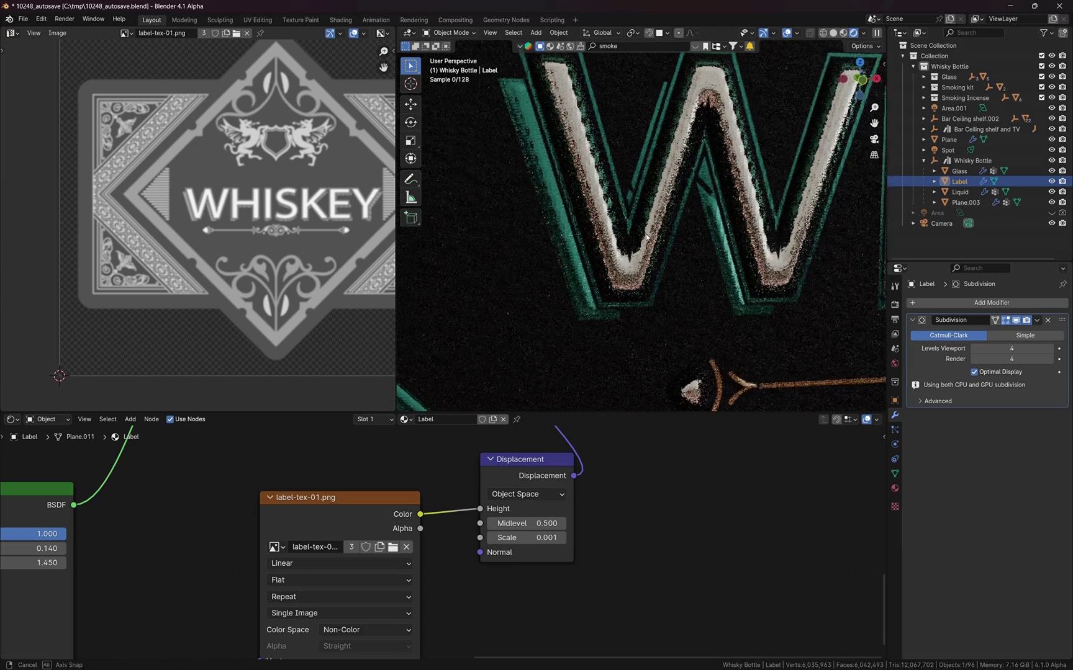
pyautogui.moveTo(643, 237); pyautogui.dragTo(720, 241, button='middle')
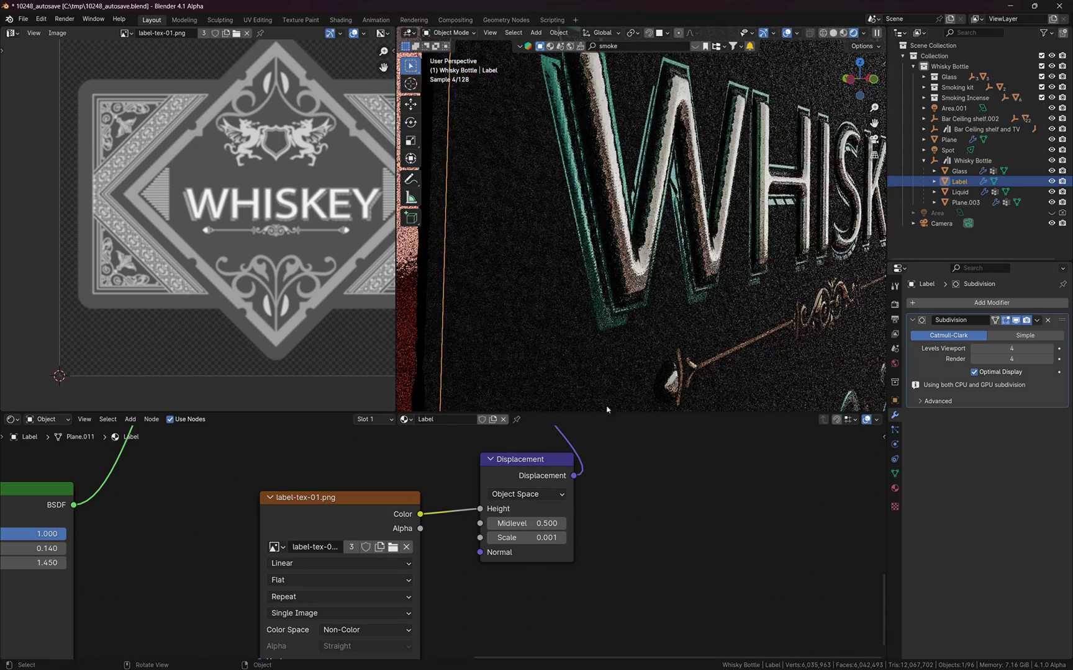
pyautogui.click(531, 539)
pyautogui.write('0.0005')
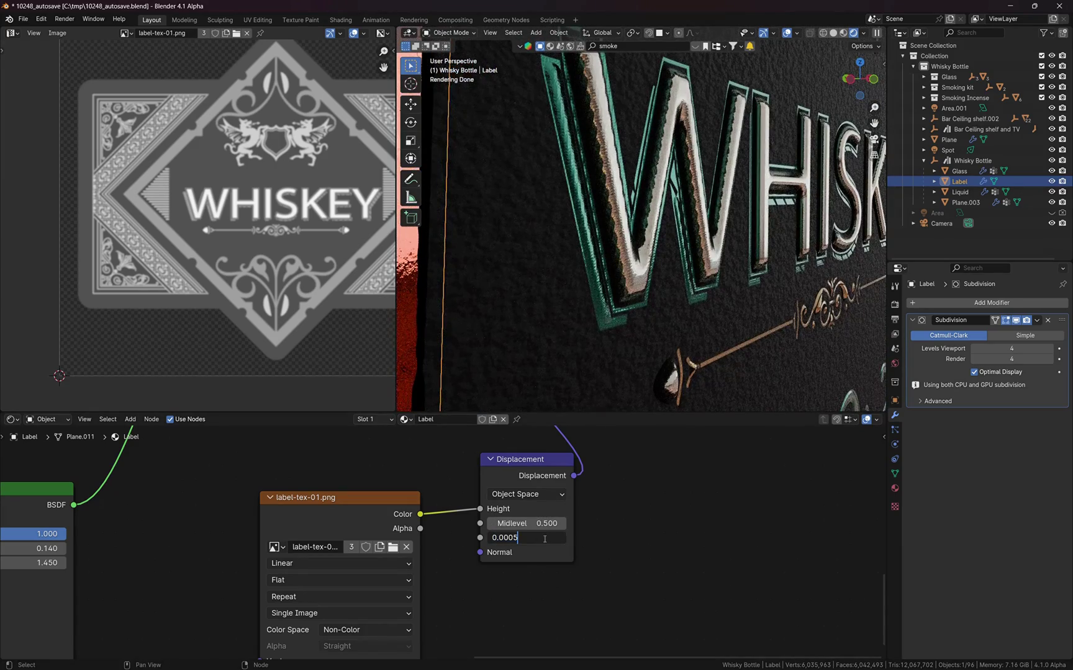
pyautogui.press('Return')
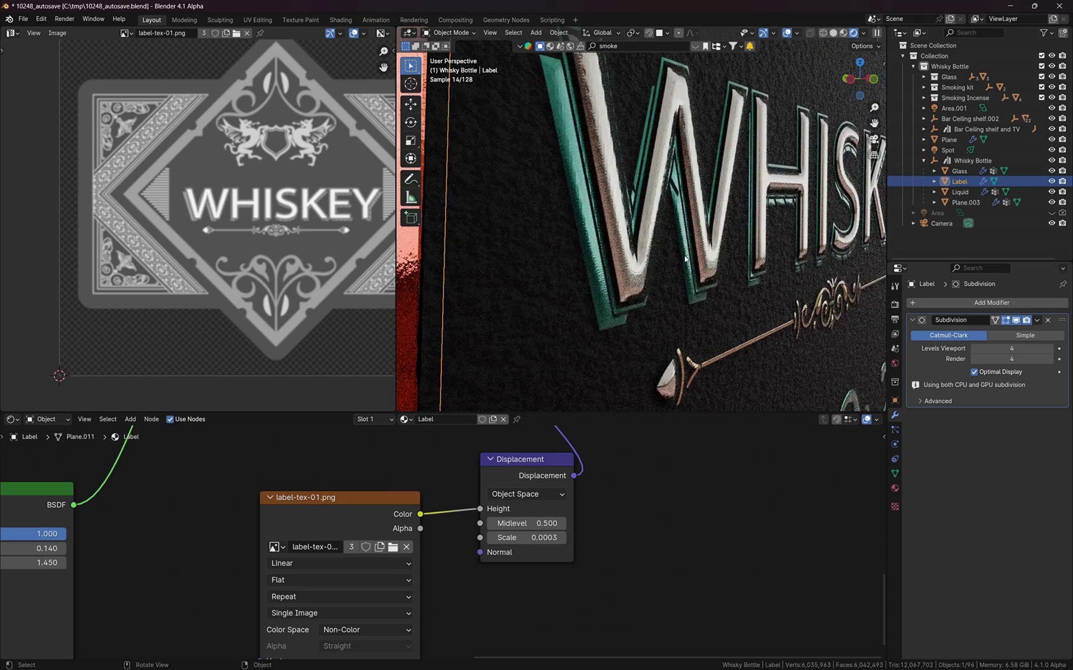
# Compare the dragon emblem with and without relief by disconnecting the Displacement node from the Material Output and reconnecting it
pyautogui.moveTo(684, 254); pyautogui.dragTo(473, 398, button='middle')
pyautogui.scroll(6, 660, 200)
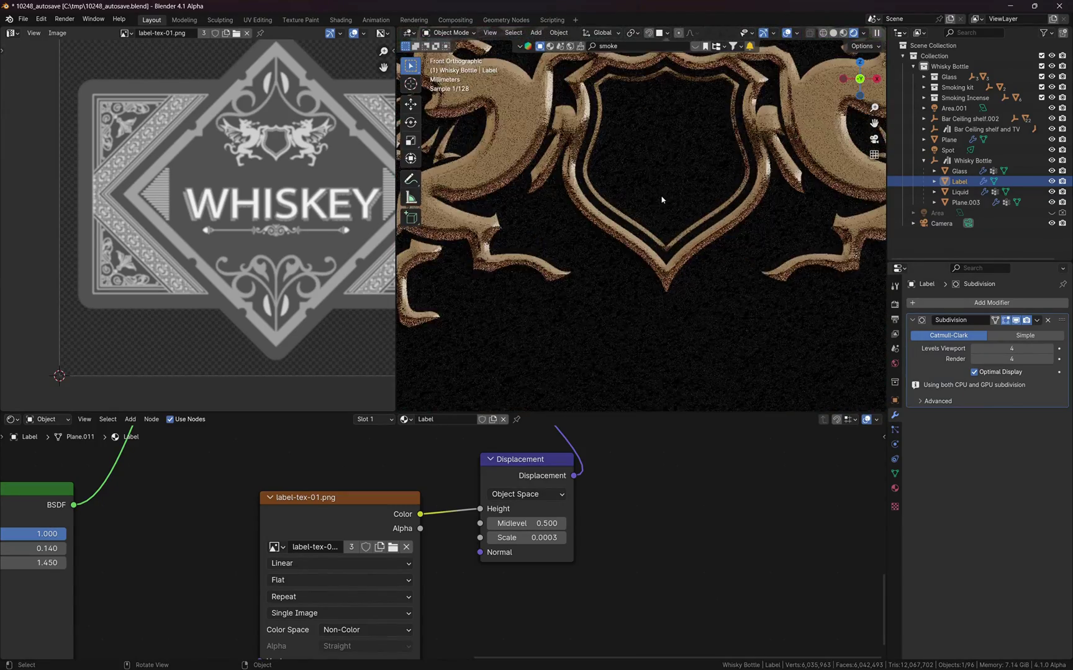
pyautogui.keyDown('shift'); pyautogui.moveTo(654, 221); pyautogui.dragTo(721, 268, button='middle'); pyautogui.keyUp('shift')
pyautogui.scroll(-2, 609, 225)
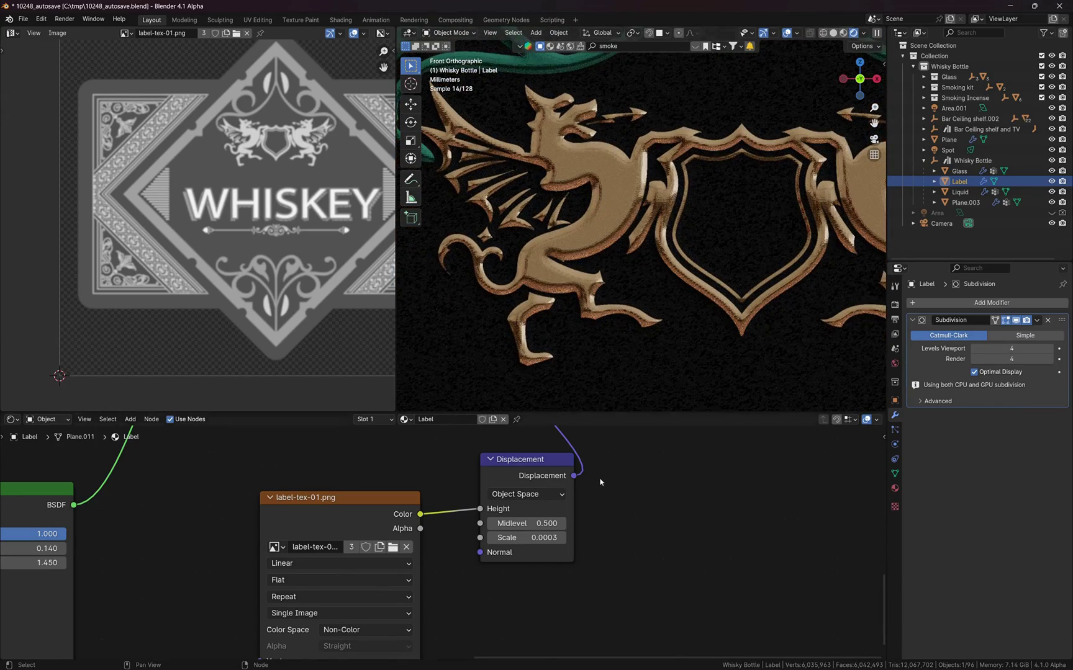
pyautogui.scroll(-2, 614, 477)
pyautogui.keyDown('shift'); pyautogui.scroll(5, 602, 528); pyautogui.keyUp('shift')
pyautogui.scroll(-1, 452, 527)
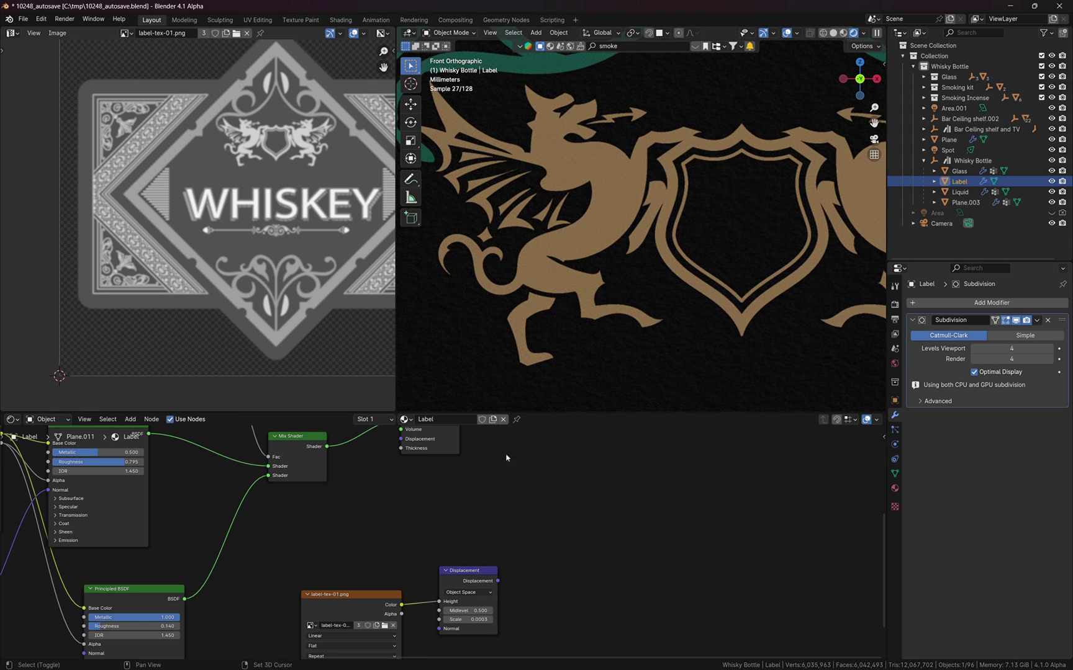
pyautogui.moveTo(506, 458); pyautogui.dragTo(607, 562, button='middle')
pyautogui.moveTo(585, 603); pyautogui.dragTo(488, 461)
pyautogui.scroll(-1, 549, 461)
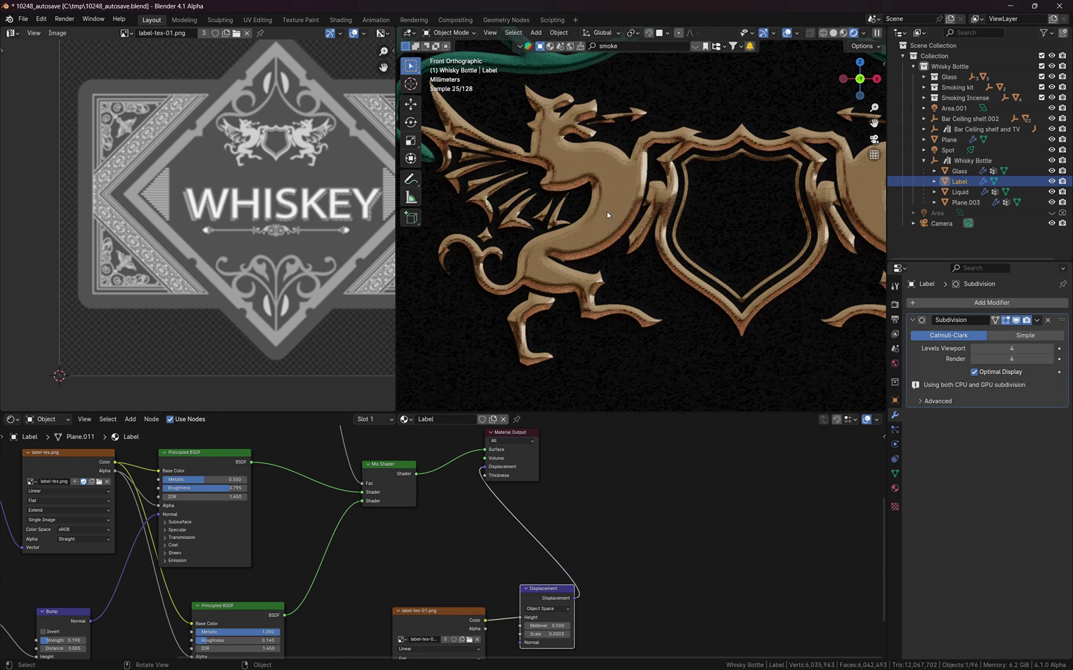
# Examine the whole label and the embossed WHISKEY lettering from the camera view
pyautogui.scroll(-8, 606, 211)
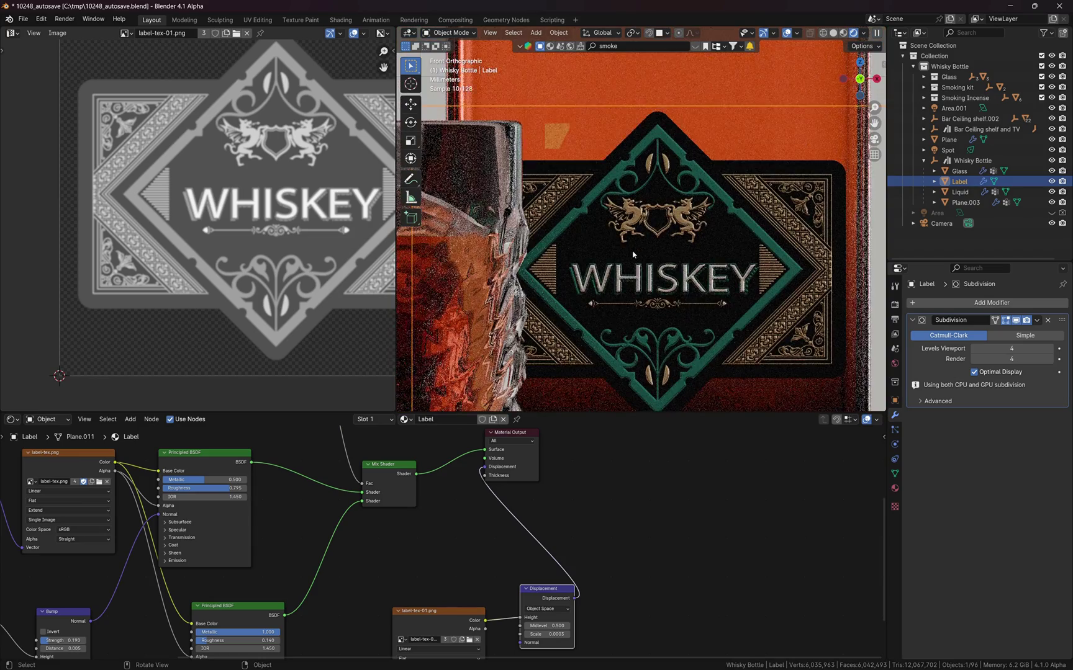
pyautogui.press('KP_0')
pyautogui.scroll(-3, 633, 254)
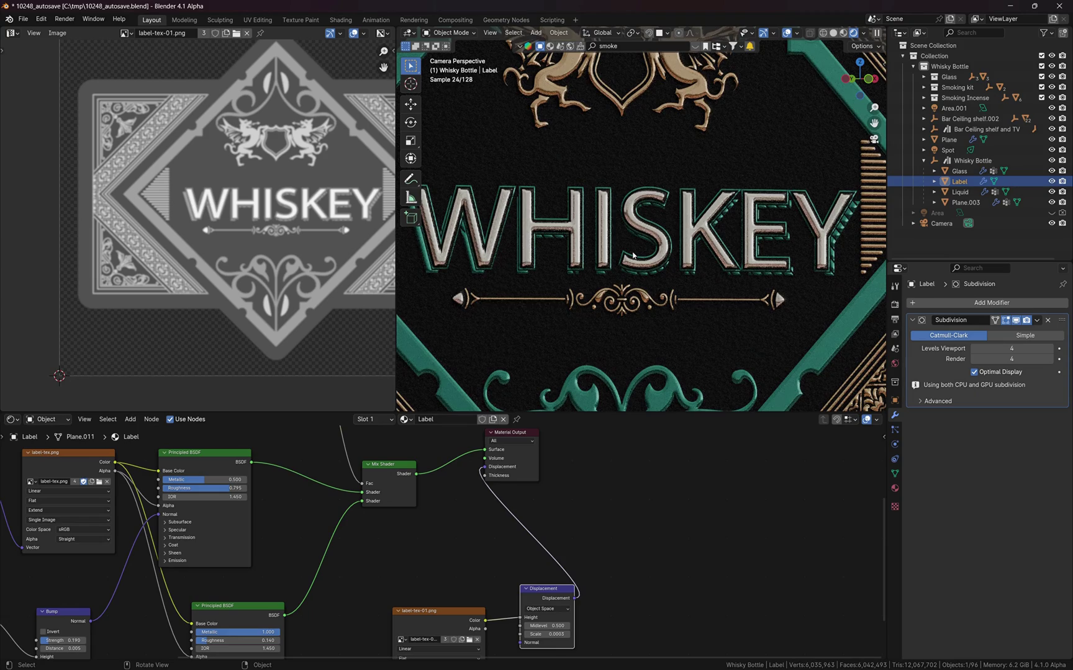
pyautogui.scroll(5, 633, 254)
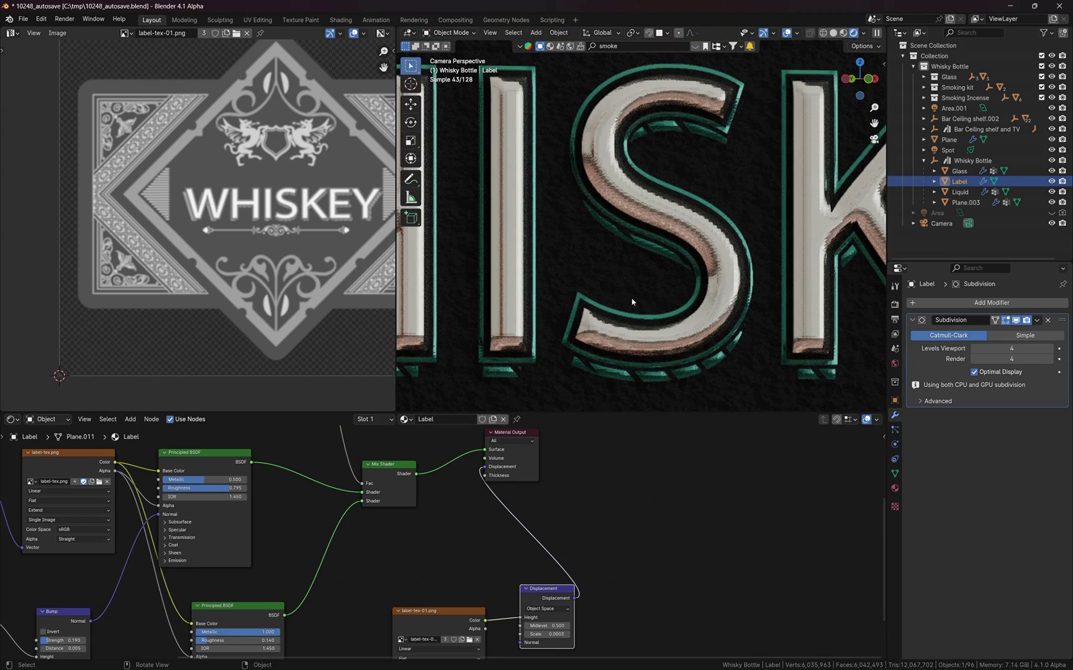
pyautogui.scroll(1, 632, 302)
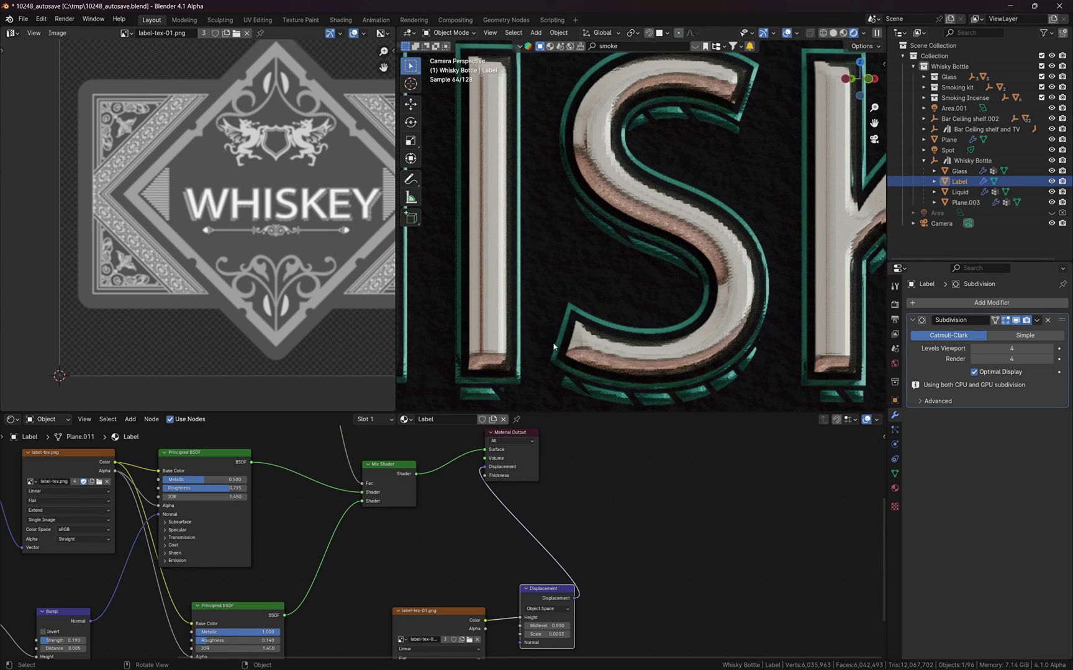
# Move the Displacement node closer to the label-tex-01.png texture node to tidy the label's node tree
pyautogui.scroll(-2, 506, 595)
pyautogui.moveTo(465, 605); pyautogui.dragTo(440, 609)
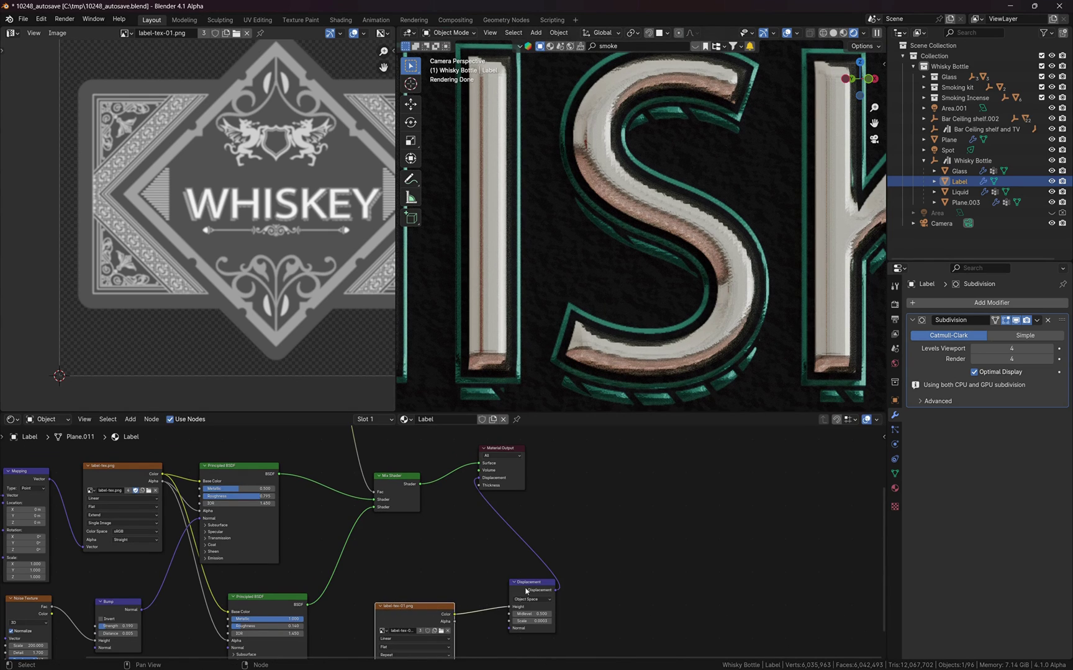
pyautogui.moveTo(525, 591); pyautogui.dragTo(497, 605)
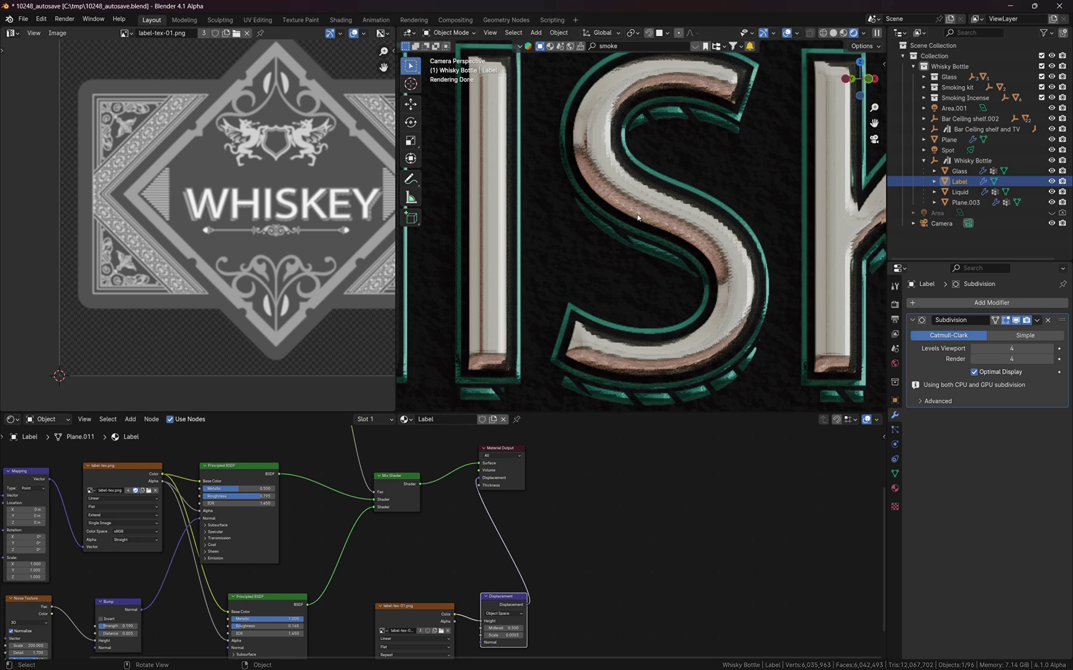
pyautogui.scroll(-1, 671, 251)
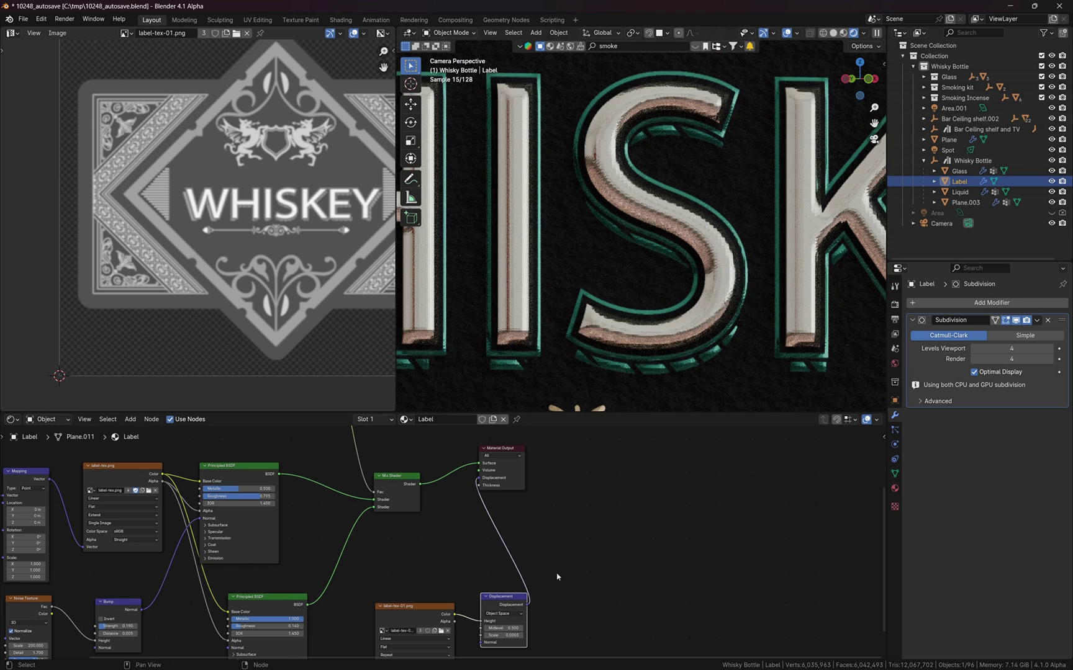
pyautogui.scroll(1, 534, 580)
pyautogui.moveTo(586, 568); pyautogui.dragTo(612, 510, button='middle')
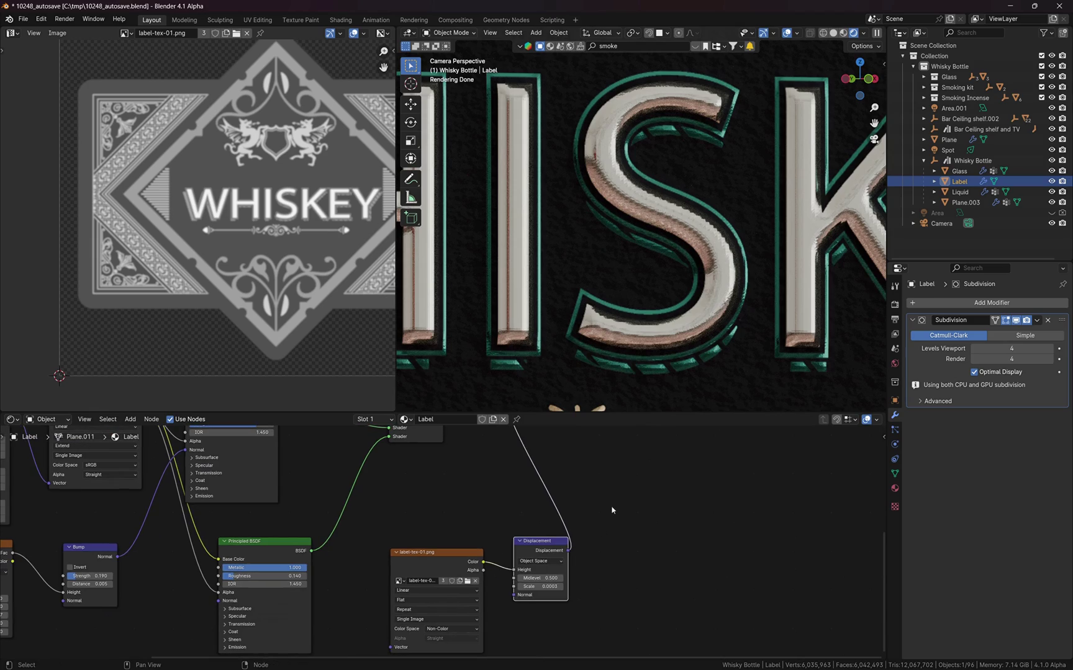
pyautogui.moveTo(547, 548); pyautogui.dragTo(541, 549)
# Examine the embossed label from the camera view, from the WHISKEY lettering out to the whole bottle
pyautogui.scroll(-3, 603, 219)
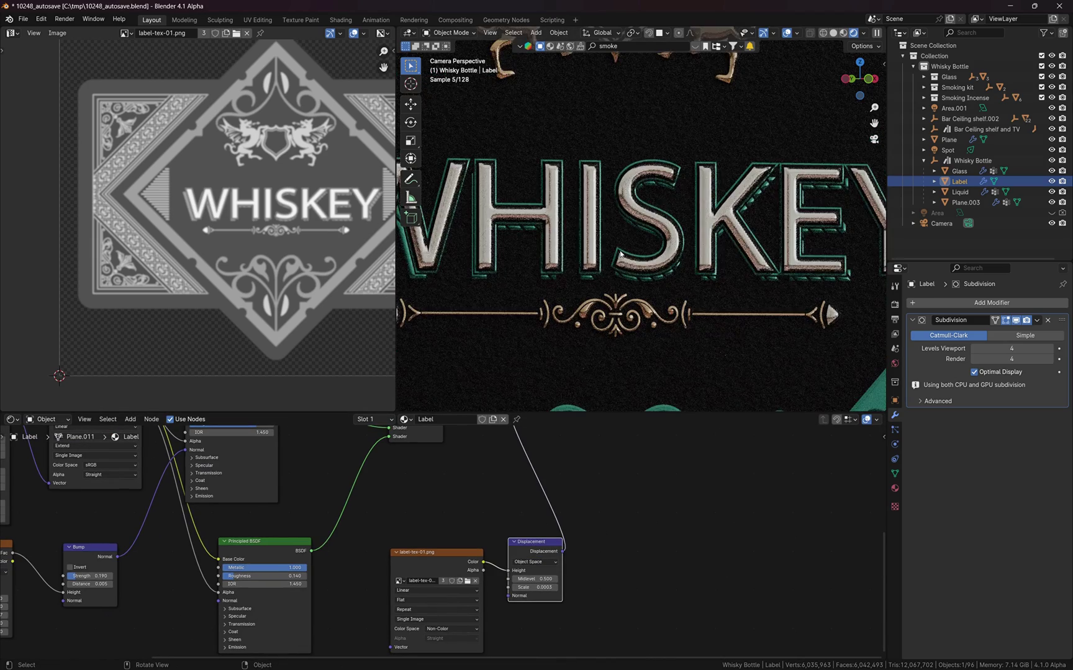
pyautogui.press('KP_1')
pyautogui.press('KP_0')
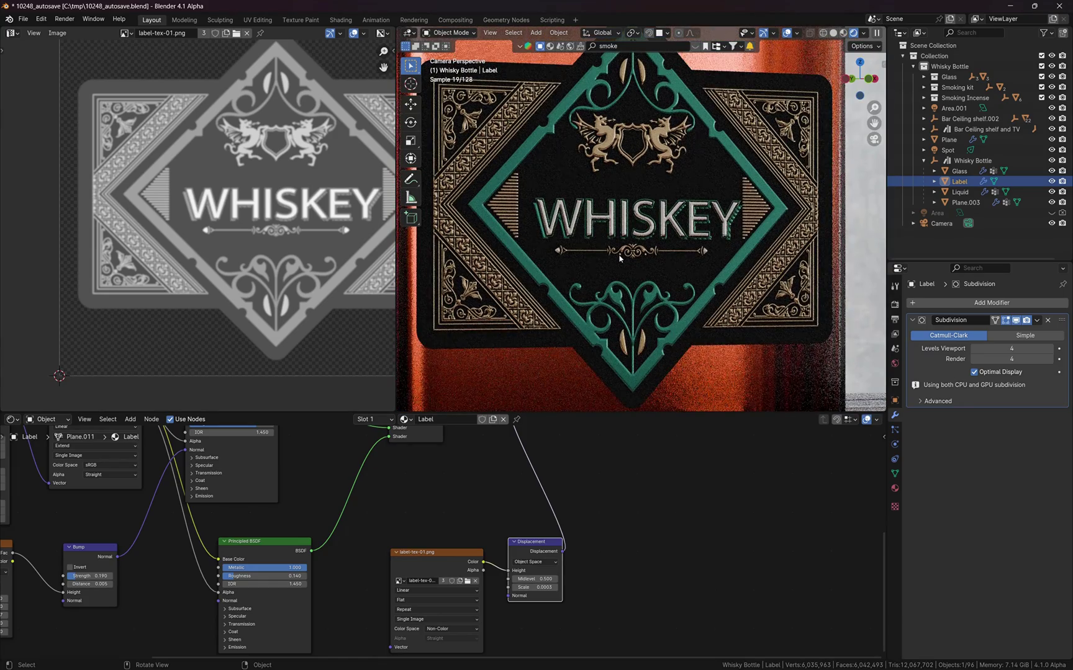
pyautogui.scroll(-2, 590, 267)
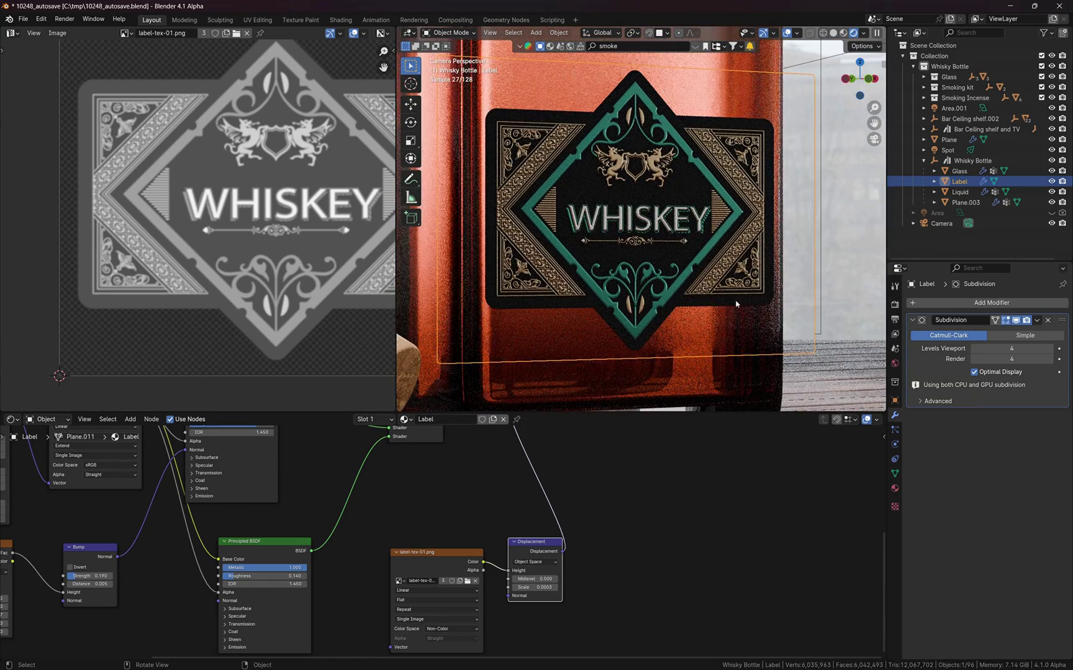
pyautogui.scroll(-2, 736, 304)
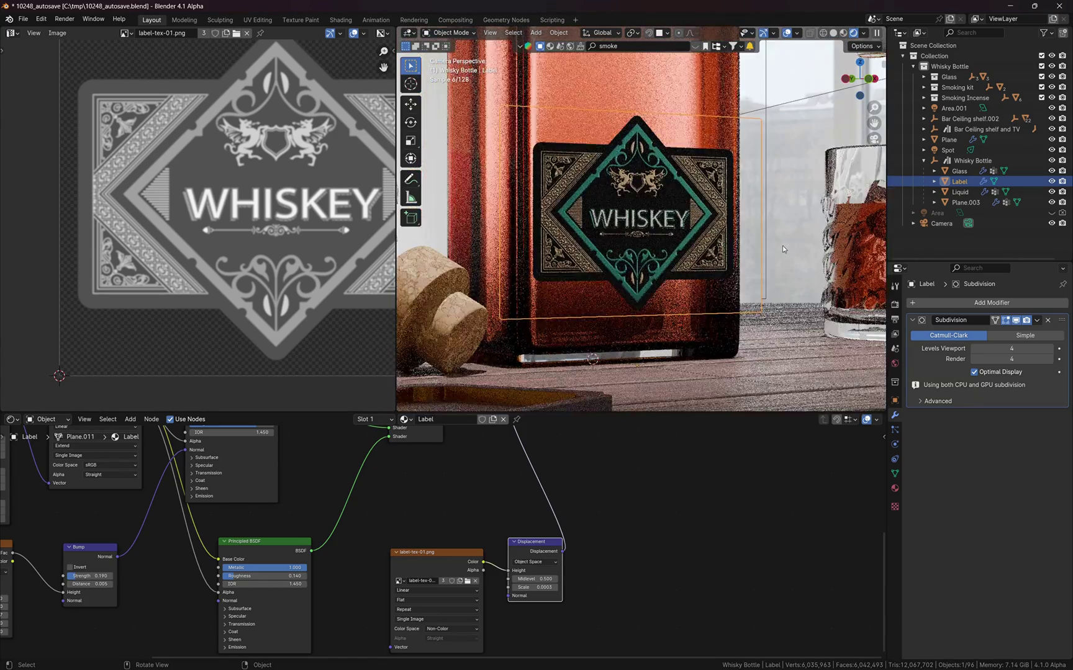
pyautogui.click(782, 246)
pyautogui.scroll(-5, 625, 241)
pyautogui.scroll(6, 623, 237)
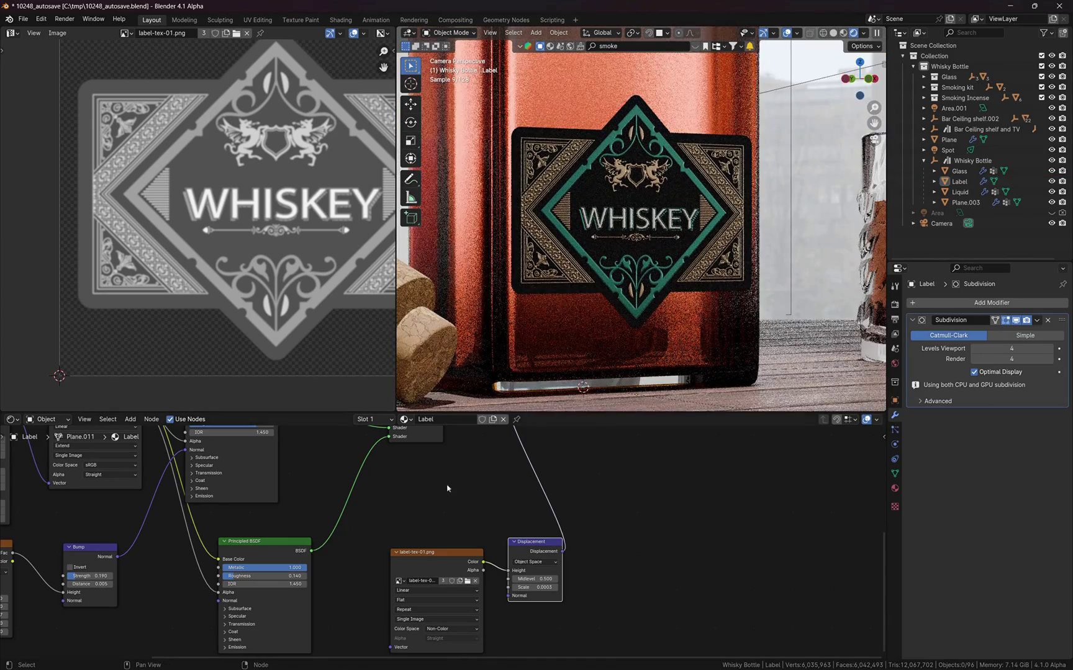
# Change the UV Editor area to a 3D Viewport and view the bottle and its label in perspective
pyautogui.moveTo(339, 515); pyautogui.dragTo(567, 483, button='middle')
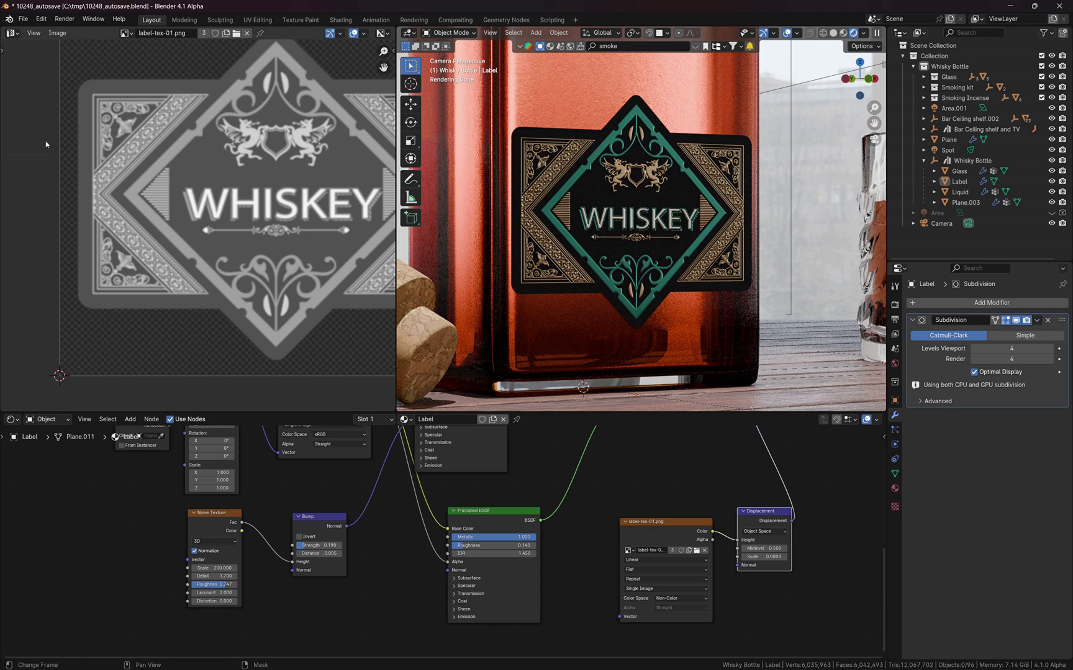
pyautogui.click(11, 33)
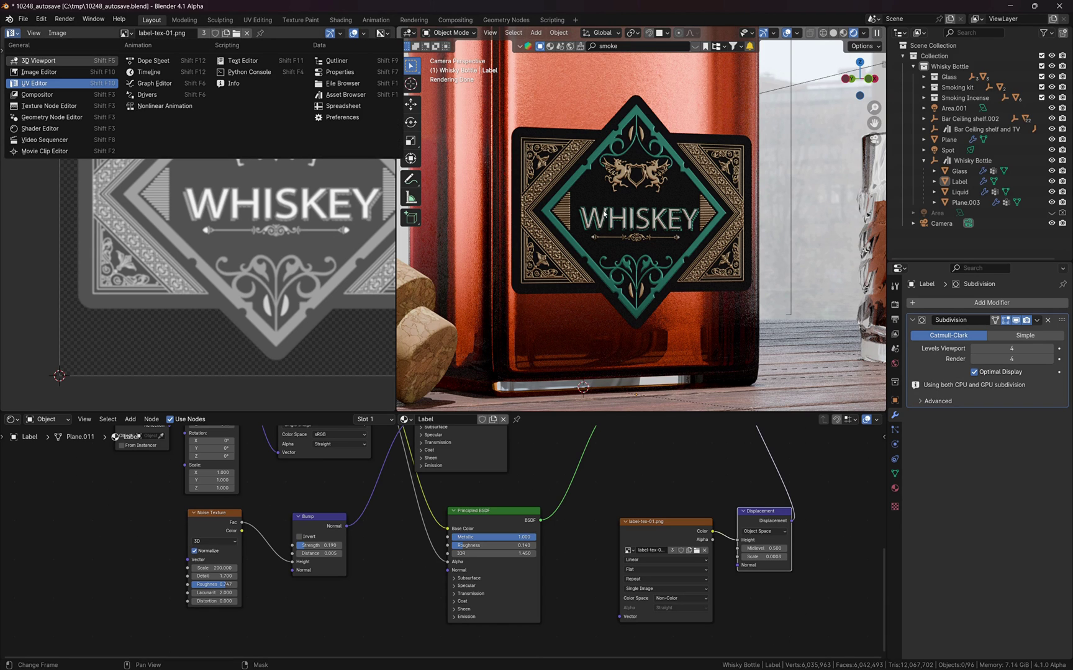
pyautogui.click(38, 60)
pyautogui.moveTo(187, 218); pyautogui.dragTo(240, 235, button='middle')
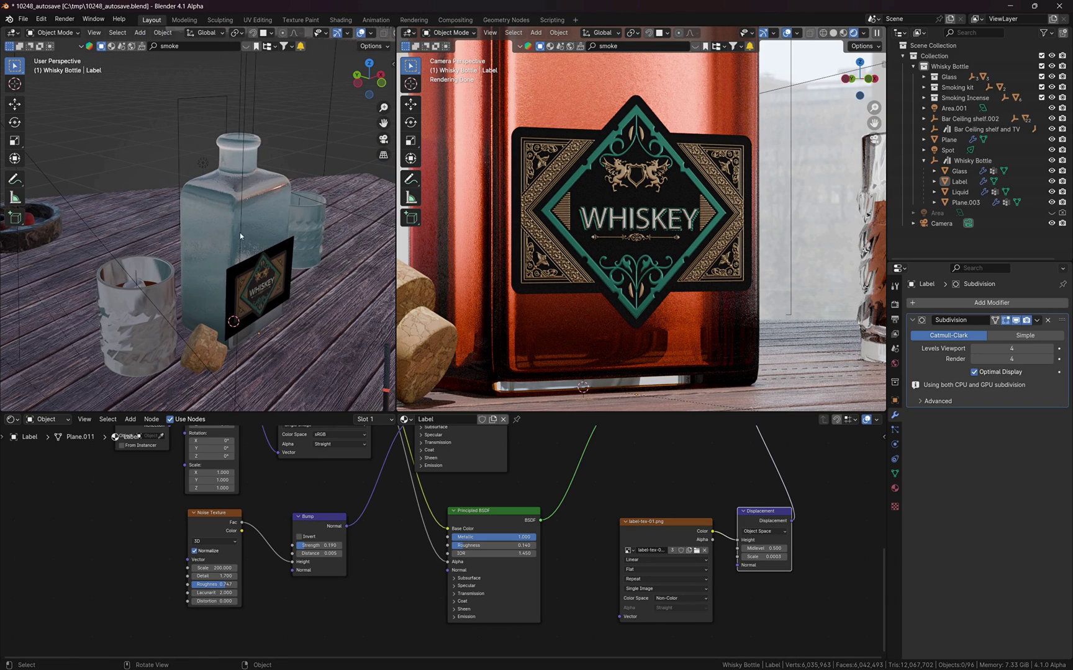
# Add an area light to the scene and scale it down to about 0.37
pyautogui.hotkey('shift', 'a')
pyautogui.moveTo(274, 479)
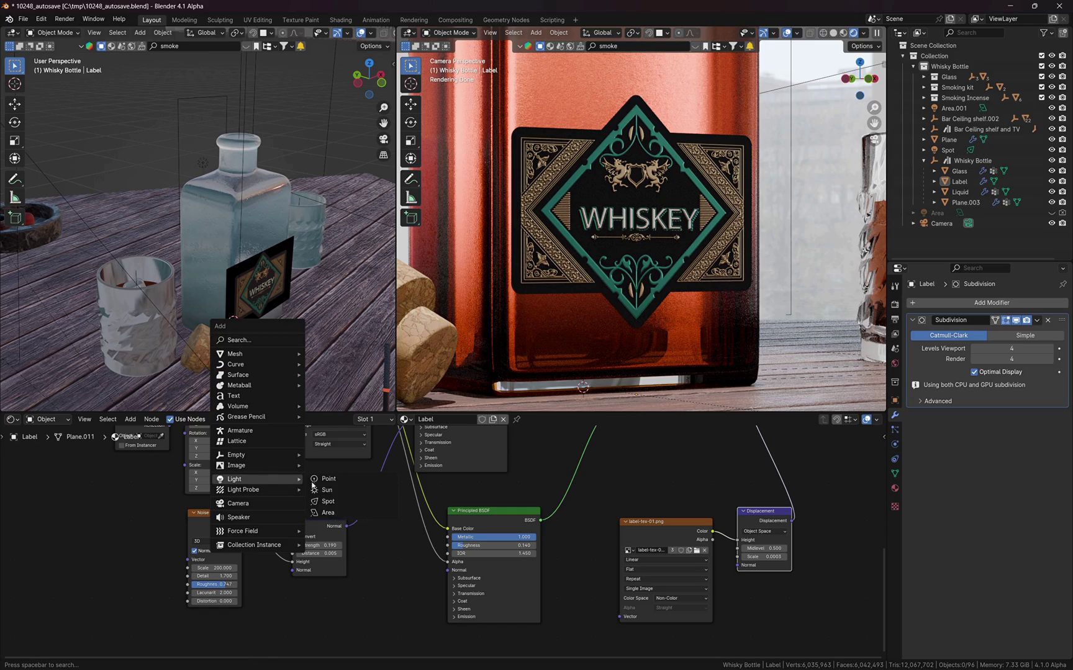
pyautogui.click(327, 512)
pyautogui.scroll(-5, 355, 348)
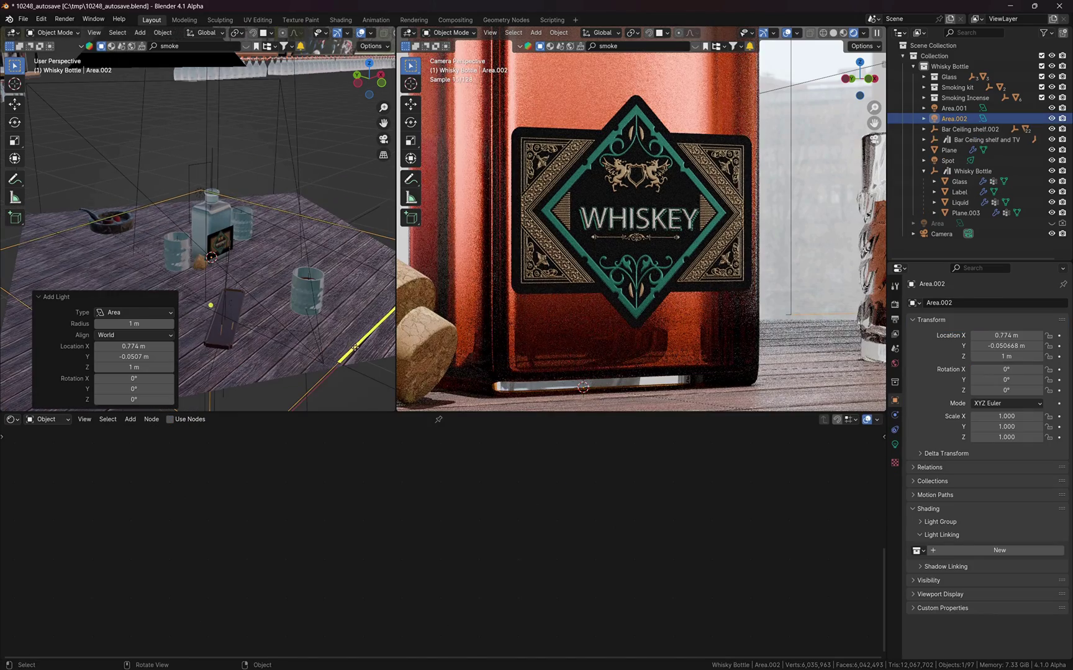
pyautogui.press('s')
pyautogui.click(264, 281)
# Raise the area light by about 0.15 m and shift it about -0.23 m along the global Y axis
pyautogui.press('g')
pyautogui.press('z')
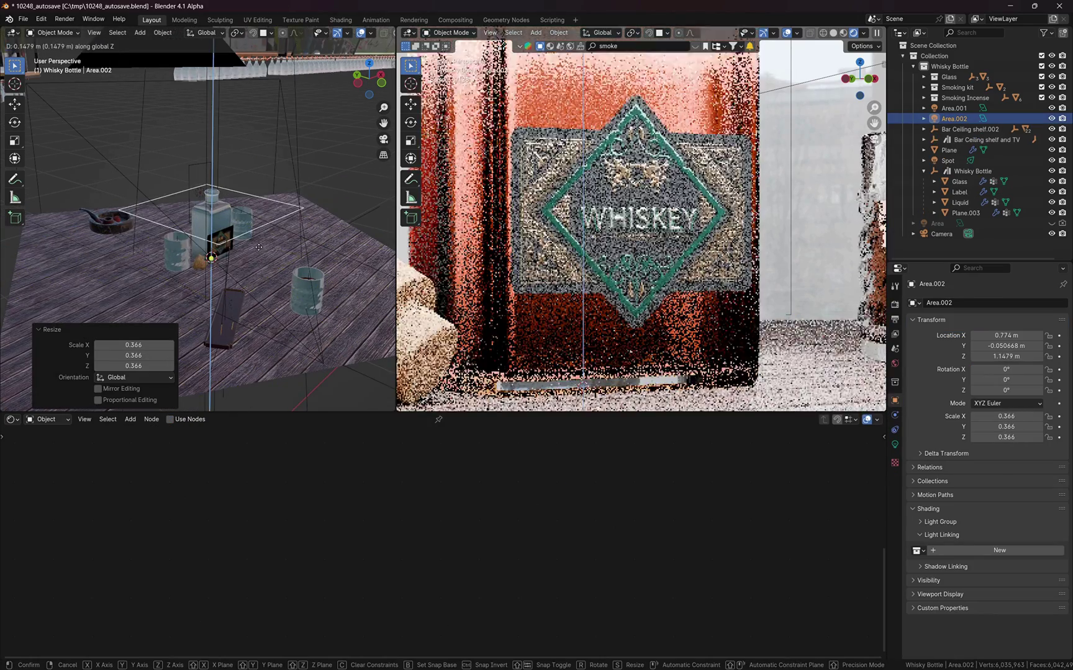
pyautogui.click(260, 250)
pyautogui.press('g')
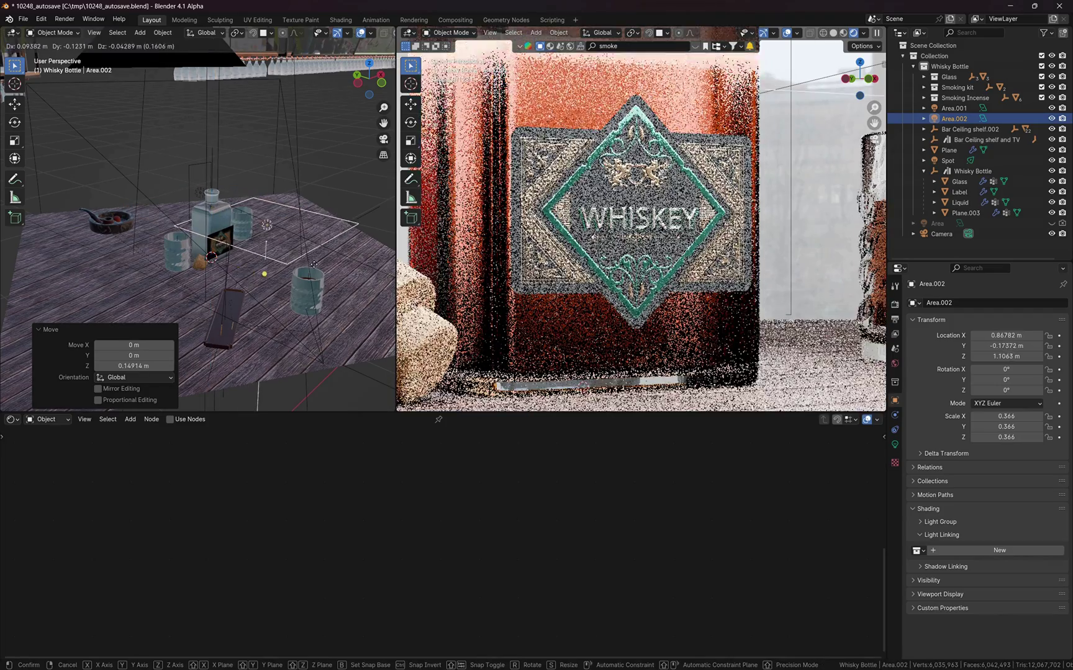
pyautogui.press('y')
pyautogui.click(344, 277)
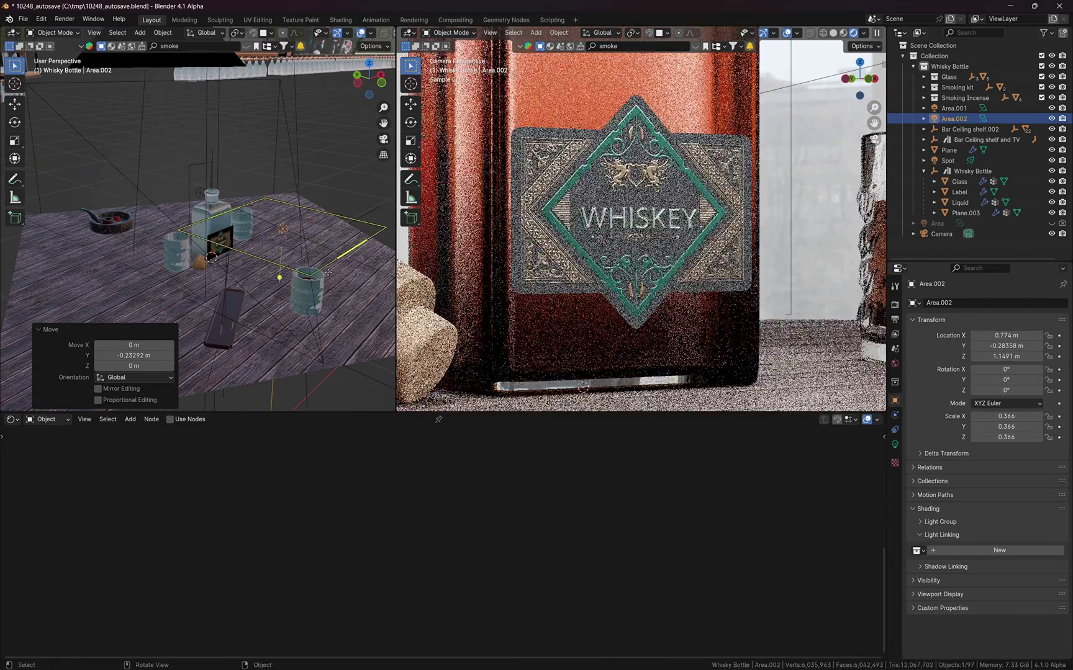
# Shrink the area light to a scale of 0.16 and shift it about 0.11 m back along the global Y axis
pyautogui.click(301, 260)
pyautogui.press('g')
pyautogui.press('y')
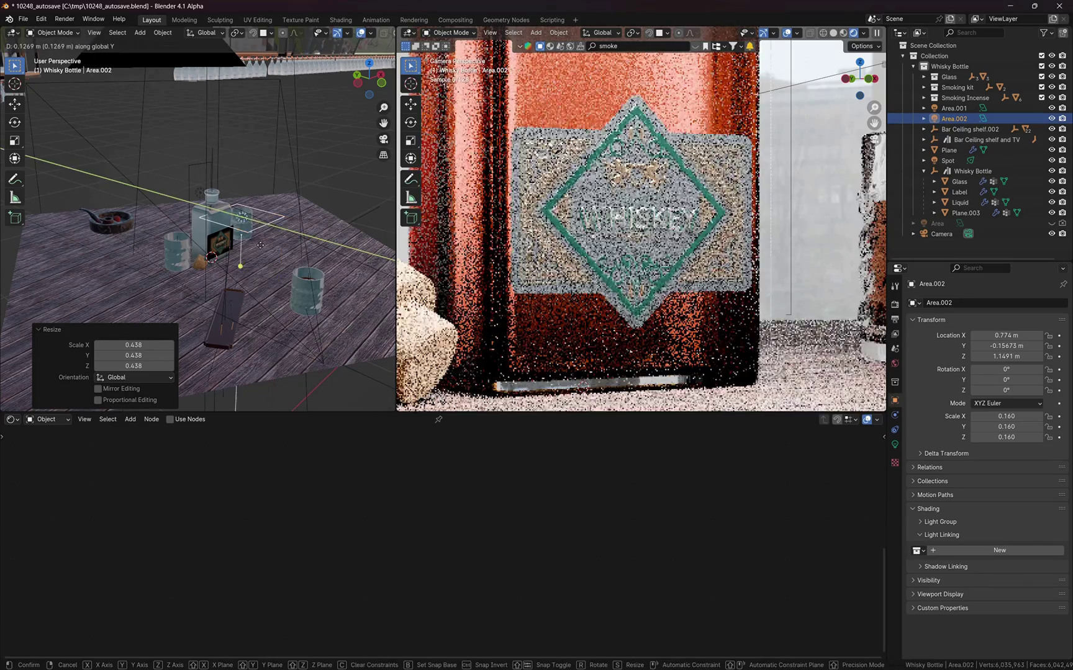
pyautogui.click(264, 255)
pyautogui.moveTo(264, 255); pyautogui.dragTo(252, 234, button='middle')
pyautogui.scroll(3, 247, 238)
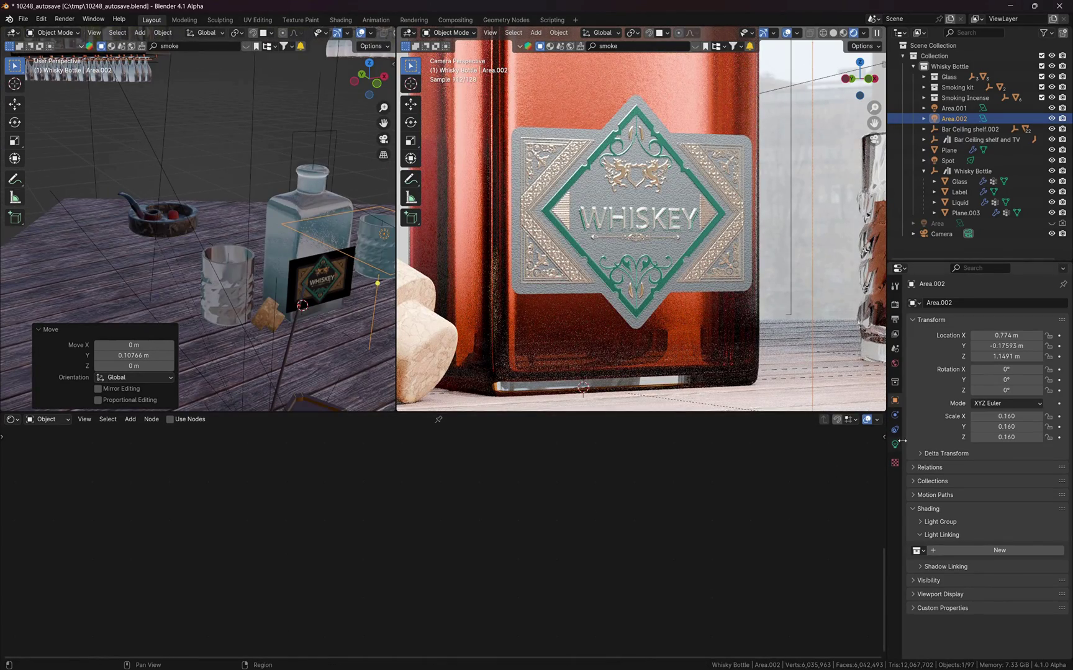
# Set the area light's power to 0.5 W and check the lighting on the label's dragon emblem
pyautogui.click(894, 444)
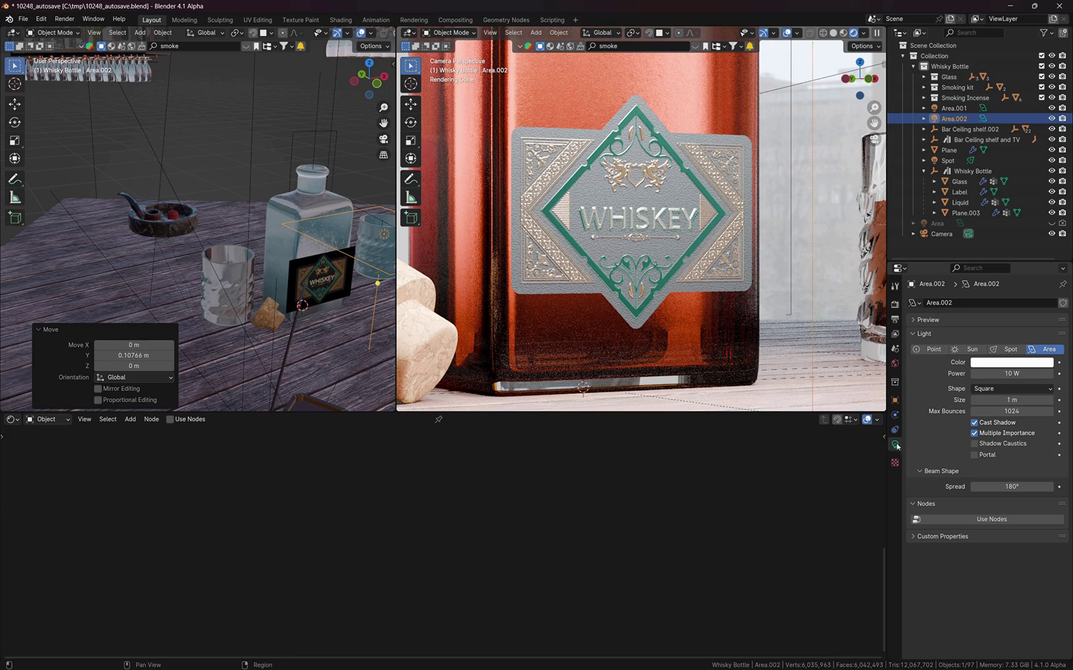
pyautogui.click(994, 373)
pyautogui.write('.5')
pyautogui.press('Return')
pyautogui.scroll(8, 718, 107)
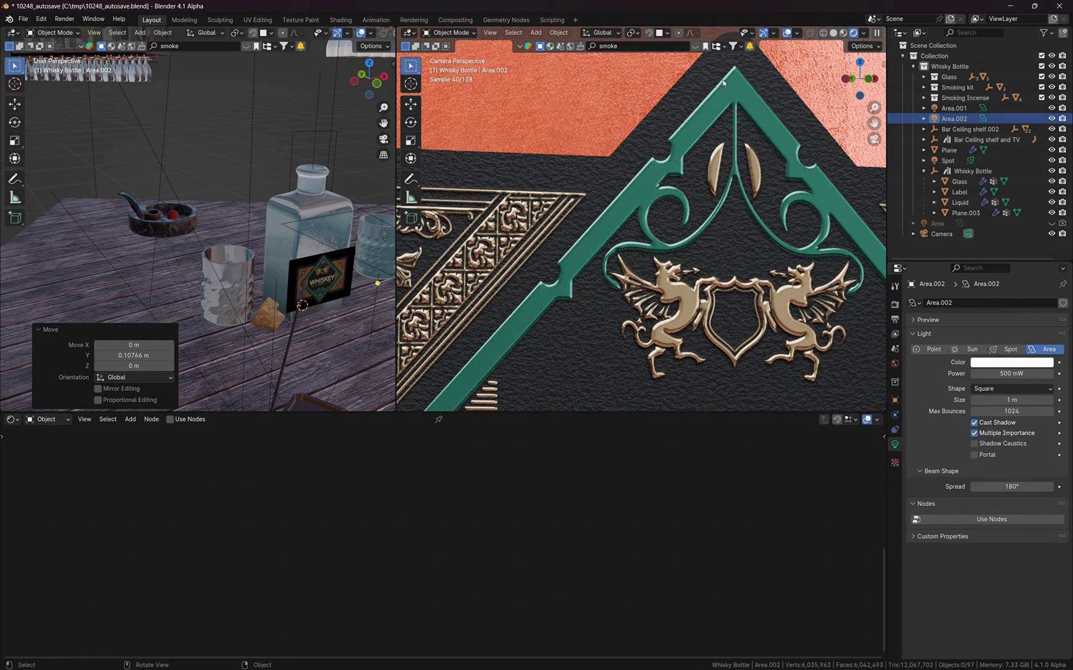
# Lower the area light's power to 100 mW
pyautogui.scroll(2, 313, 277)
pyautogui.keyDown('shift'); pyautogui.moveTo(314, 277); pyautogui.dragTo(231, 268, button='middle'); pyautogui.keyUp('shift')
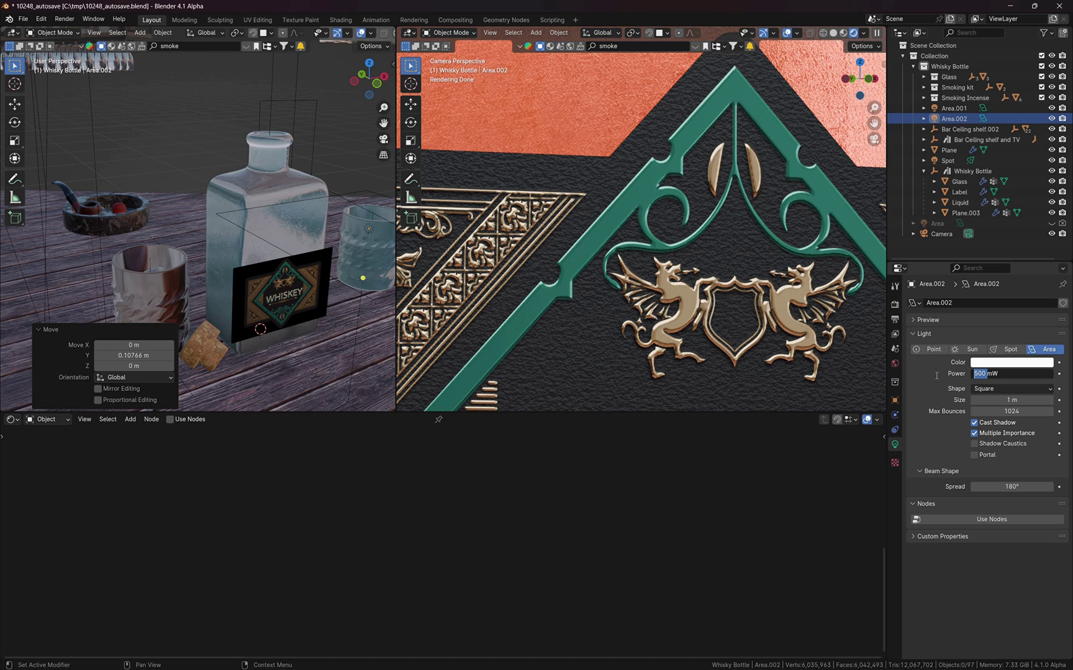
pyautogui.write('0')
pyautogui.press('Return')
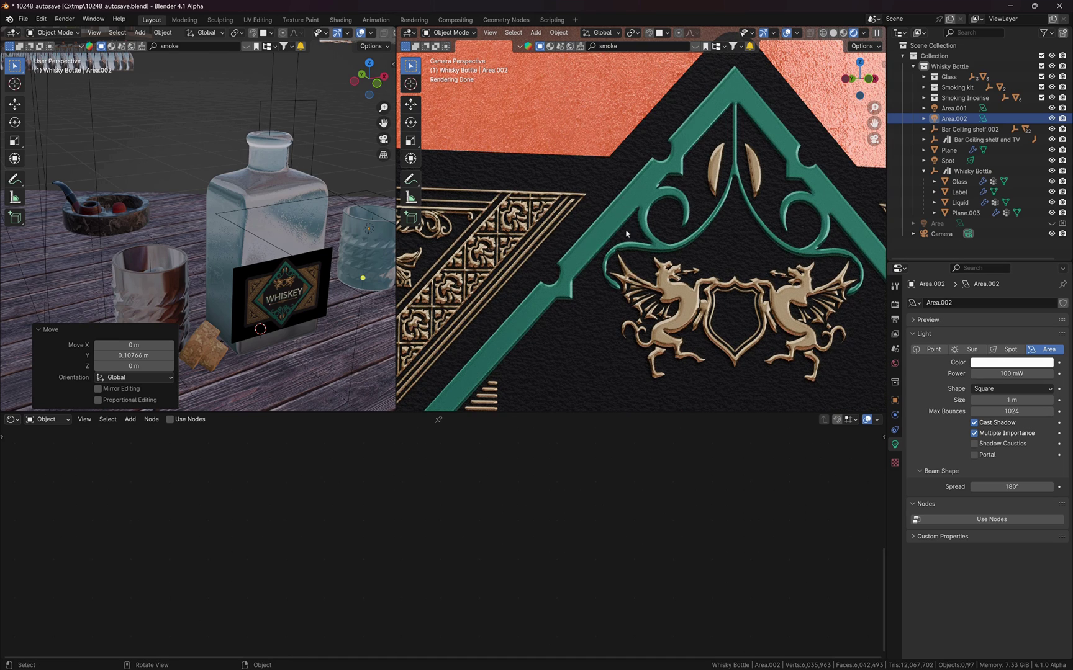
# Compare the label with the new area light hidden and shown, and readjust the light's power
pyautogui.click(1051, 119)
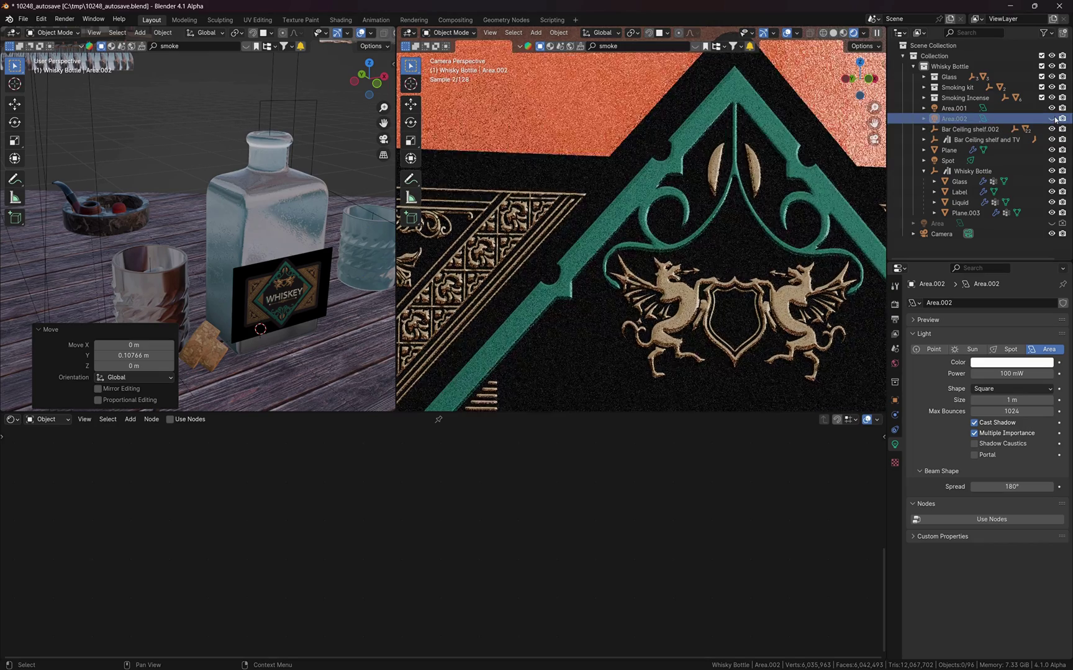
pyautogui.click(1052, 119)
pyautogui.scroll(-3, 707, 321)
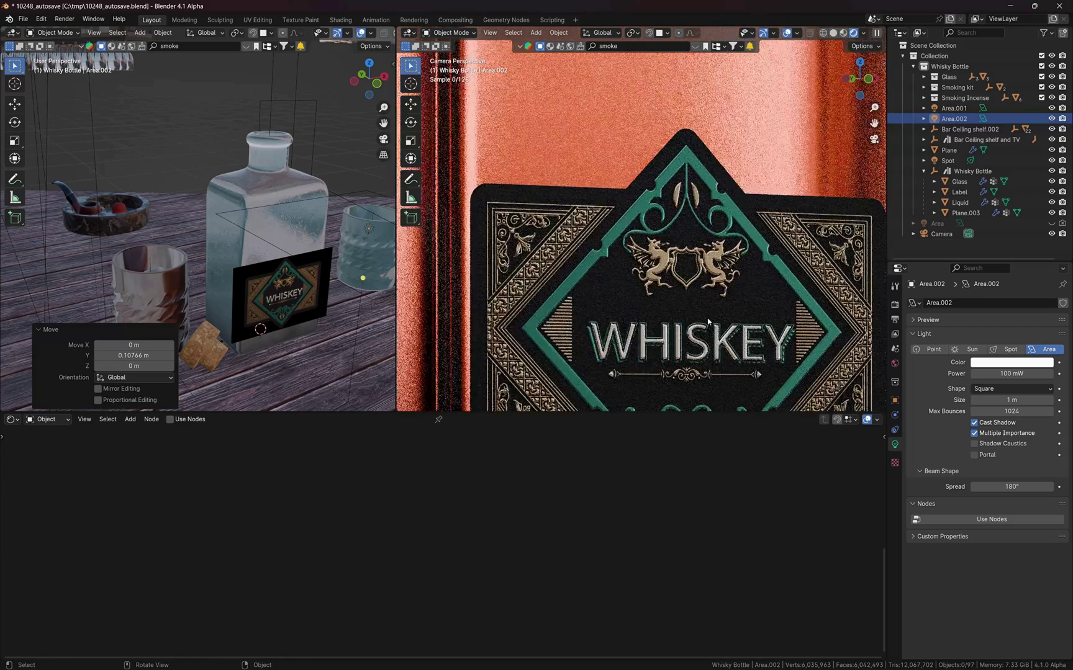
pyautogui.scroll(-2, 708, 321)
pyautogui.keyDown('shift'); pyautogui.moveTo(707, 321); pyautogui.dragTo(699, 271, button='middle'); pyautogui.keyUp('shift')
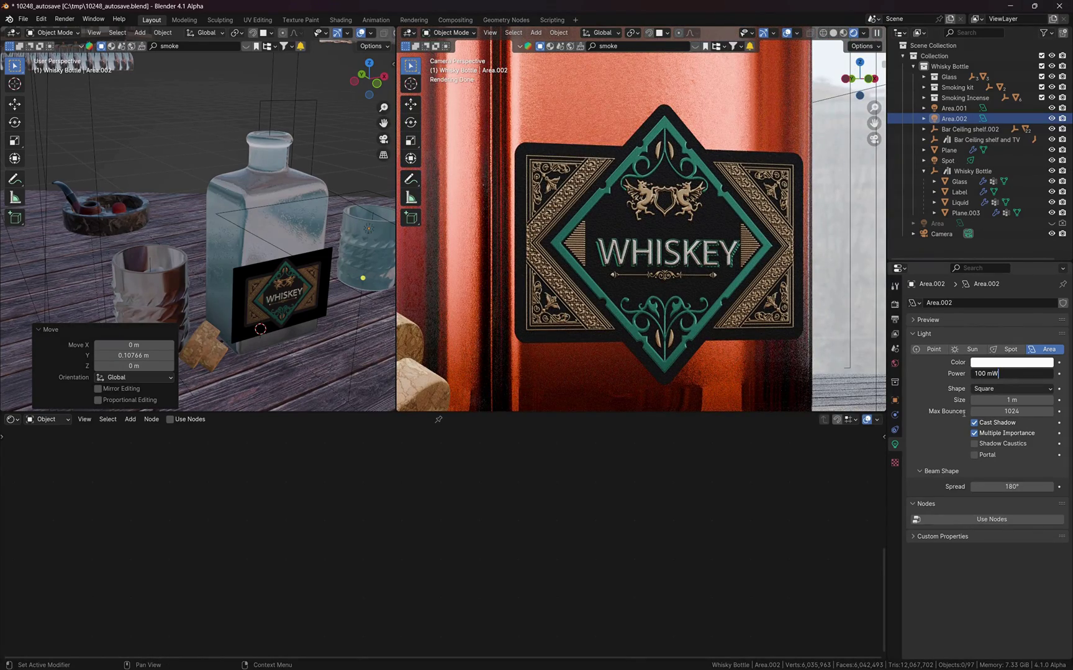
pyautogui.write('0')
pyautogui.press('Return')
# Select the label and set its upper Principled BSDF's Roughness to 1.000 after trying a low value of about 0.08
pyautogui.click(638, 214)
pyautogui.moveTo(443, 499); pyautogui.dragTo(395, 604, button='middle')
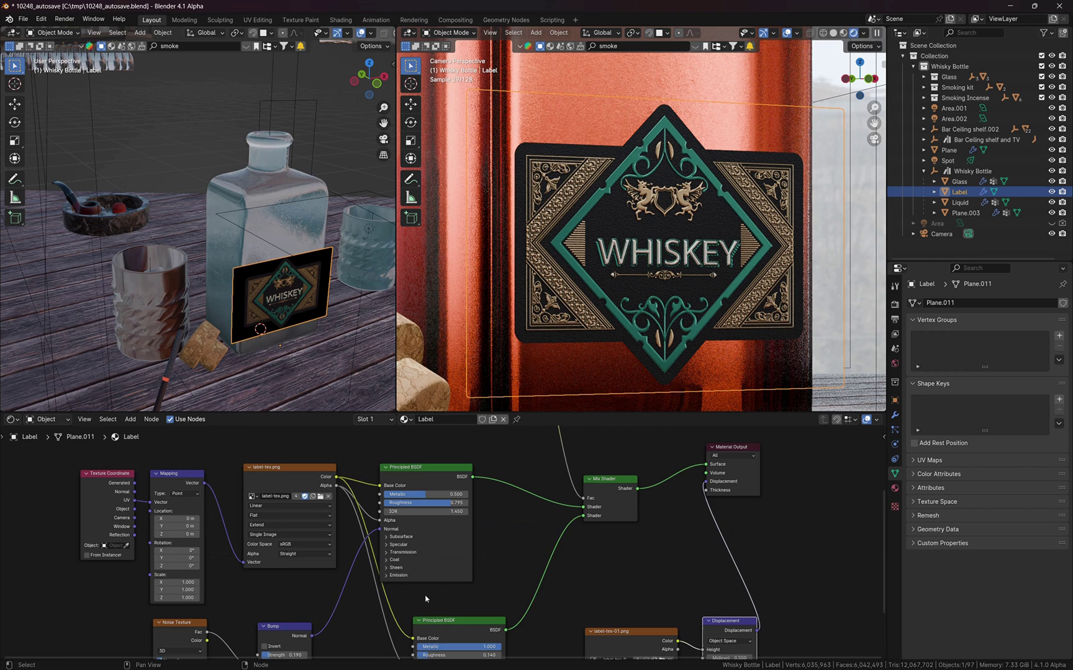
pyautogui.scroll(1, 385, 512)
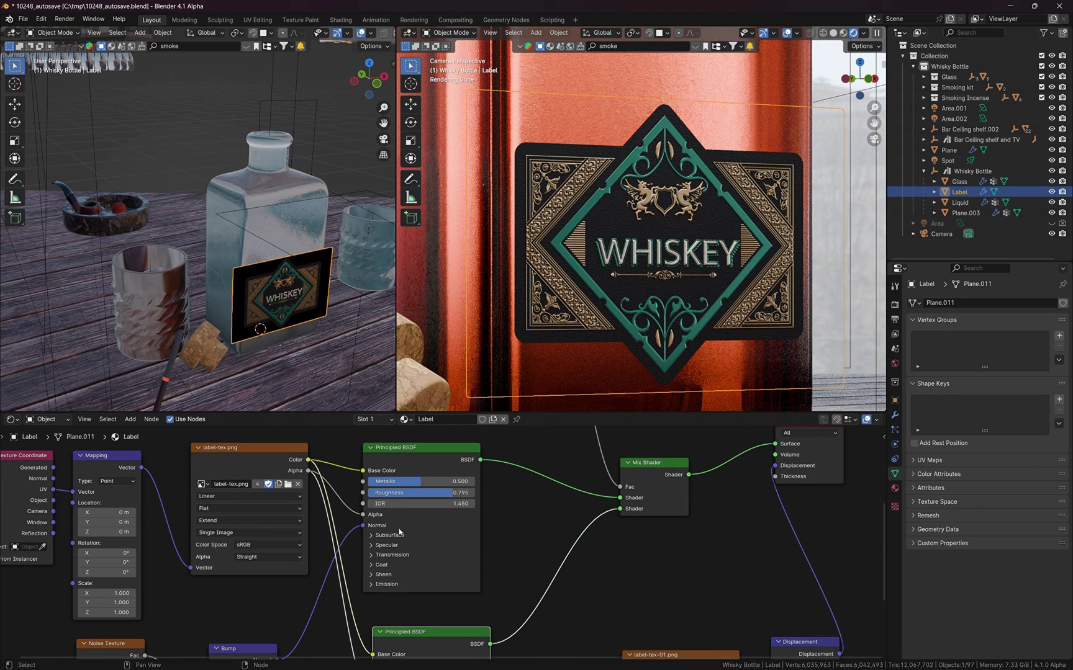
pyautogui.moveTo(385, 512); pyautogui.dragTo(466, 580, button='middle')
pyautogui.scroll(3, 447, 541)
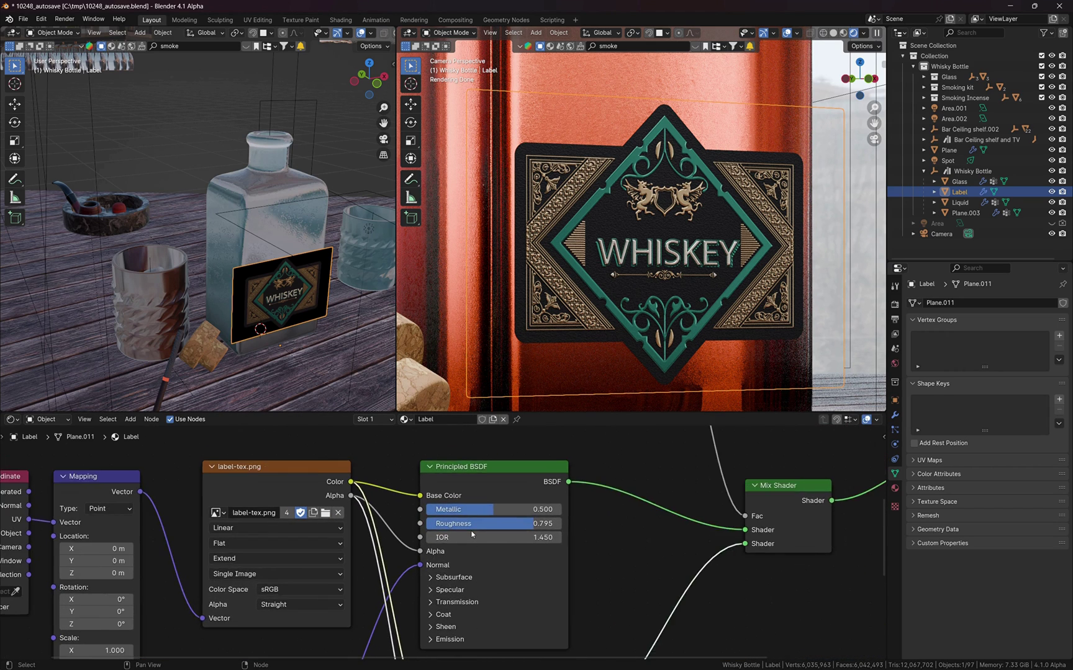
pyautogui.scroll(2, 650, 291)
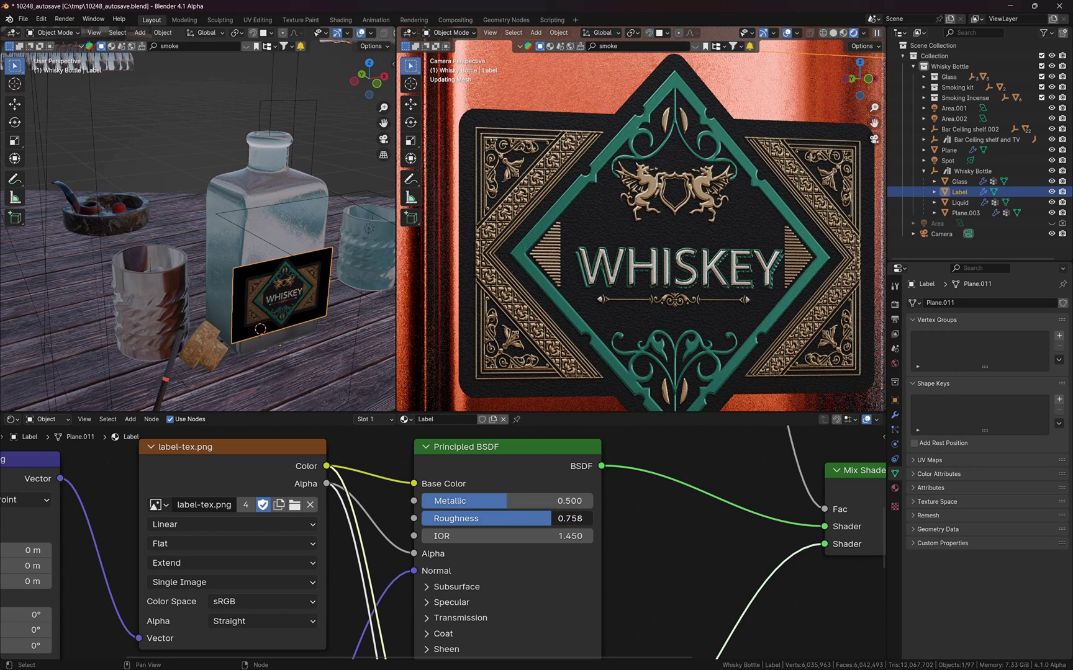
pyautogui.moveTo(551, 518); pyautogui.dragTo(436, 518)
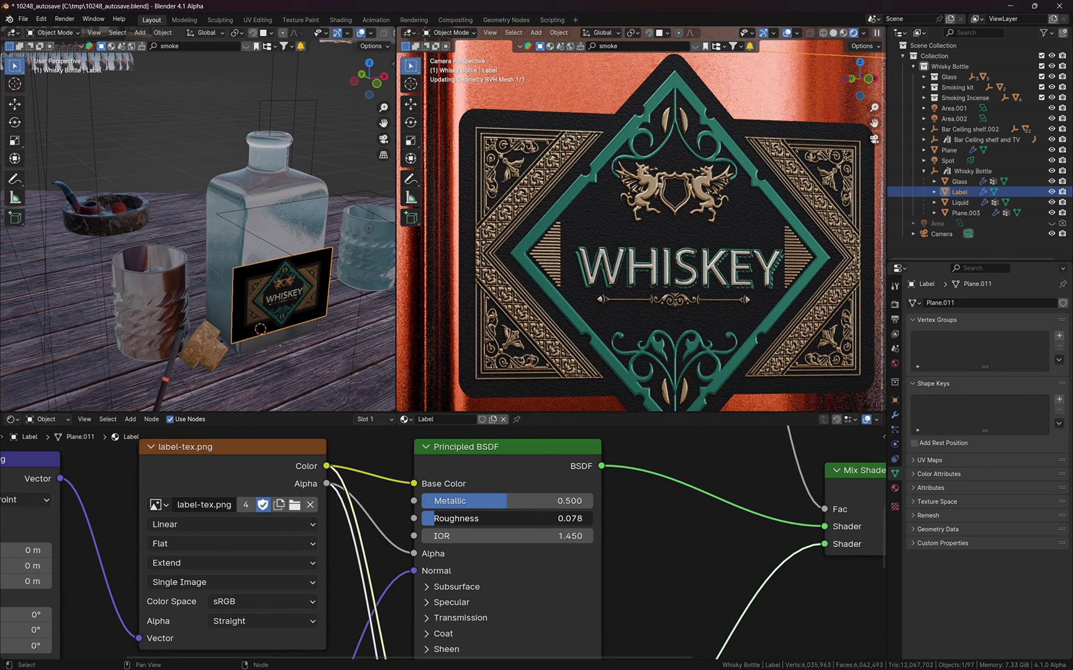
pyautogui.moveTo(435, 518); pyautogui.dragTo(573, 519)
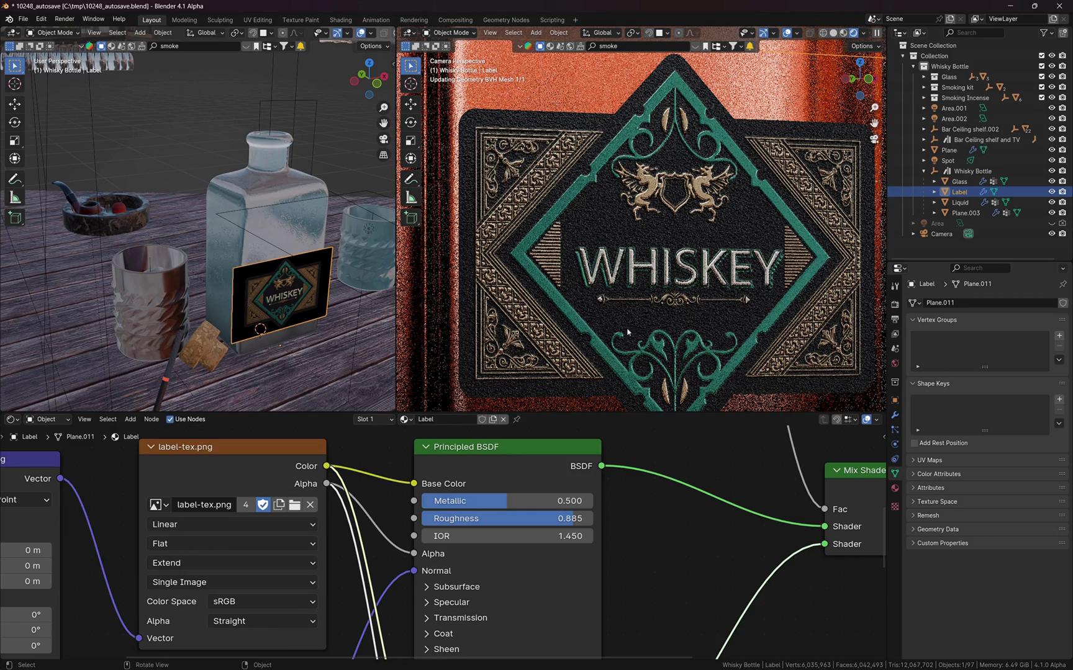
pyautogui.moveTo(568, 518); pyautogui.dragTo(593, 519)
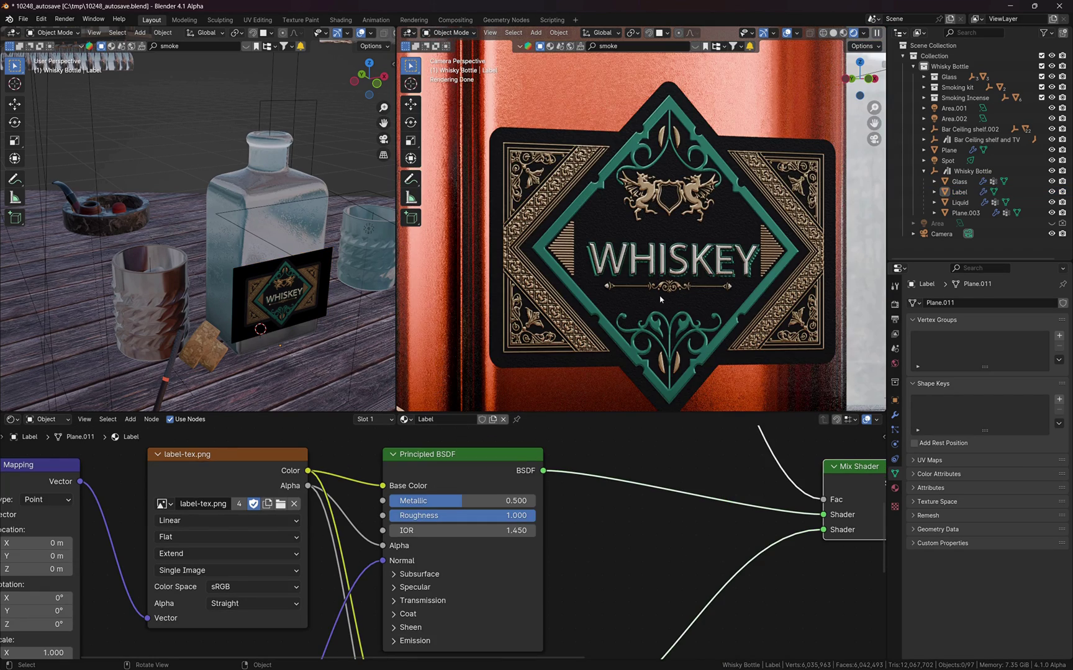
# Duplicate the Mix Shader node and insert the copy between the existing Mix Shader and the Material Output
pyautogui.scroll(-10, 661, 299)
pyautogui.moveTo(740, 477); pyautogui.dragTo(571, 531, button='middle')
pyautogui.scroll(-4, 615, 491)
pyautogui.scroll(-2, 634, 484)
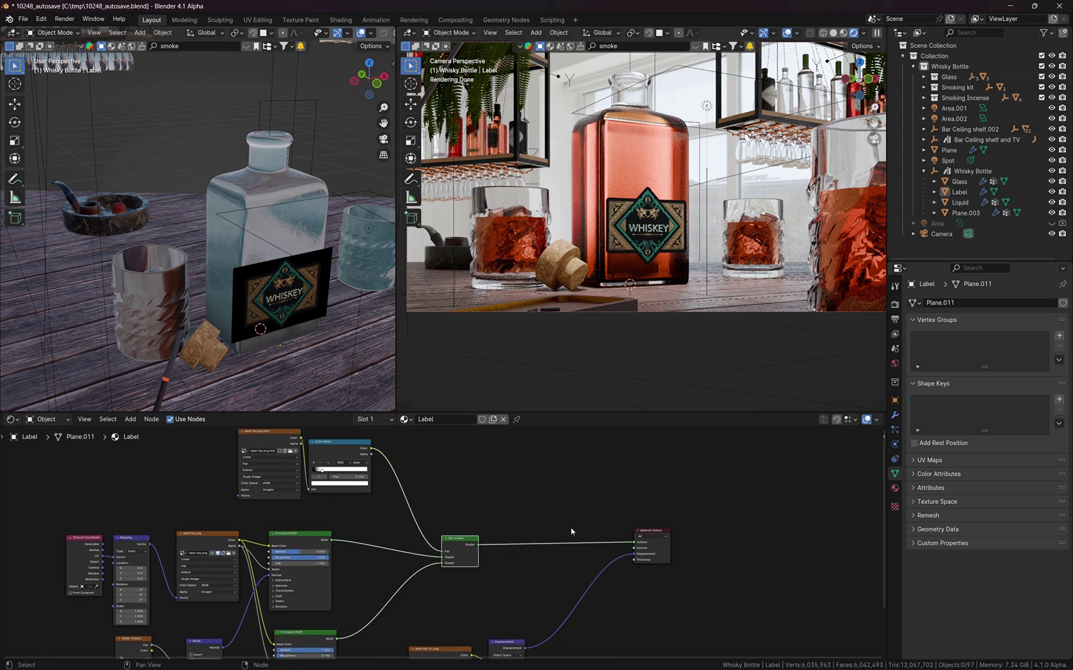
pyautogui.press('shift')
pyautogui.hotkey('shift', 'd')
pyautogui.click(551, 545)
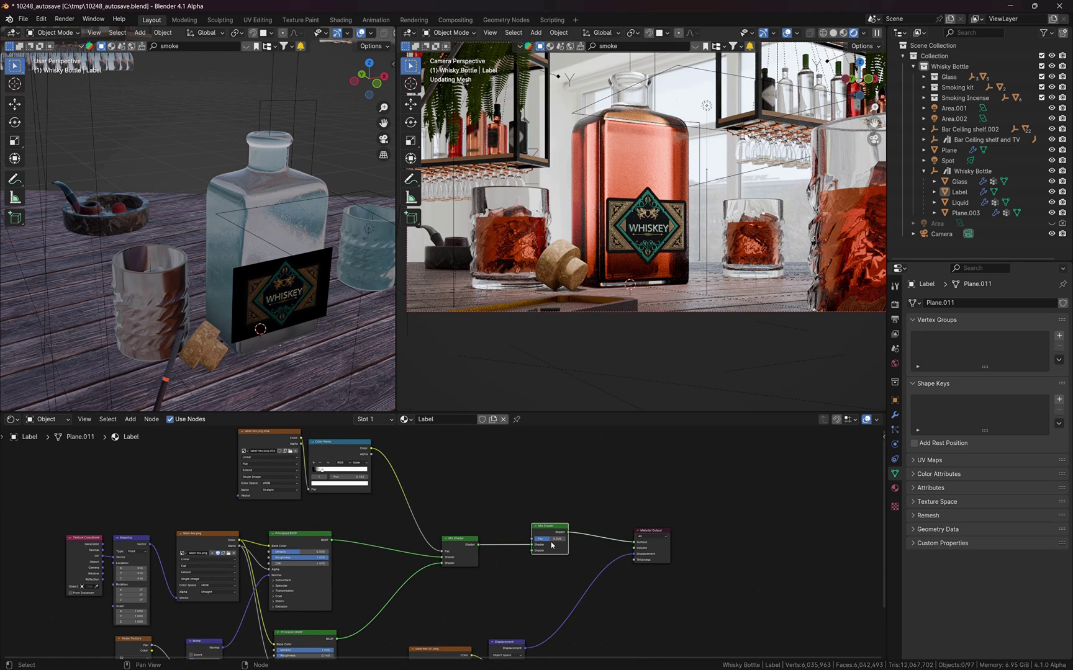
# Duplicate the added Mix Shader node and insert the second copy just before the Material Output
pyautogui.scroll(-1, 534, 533)
pyautogui.scroll(-1, 486, 507)
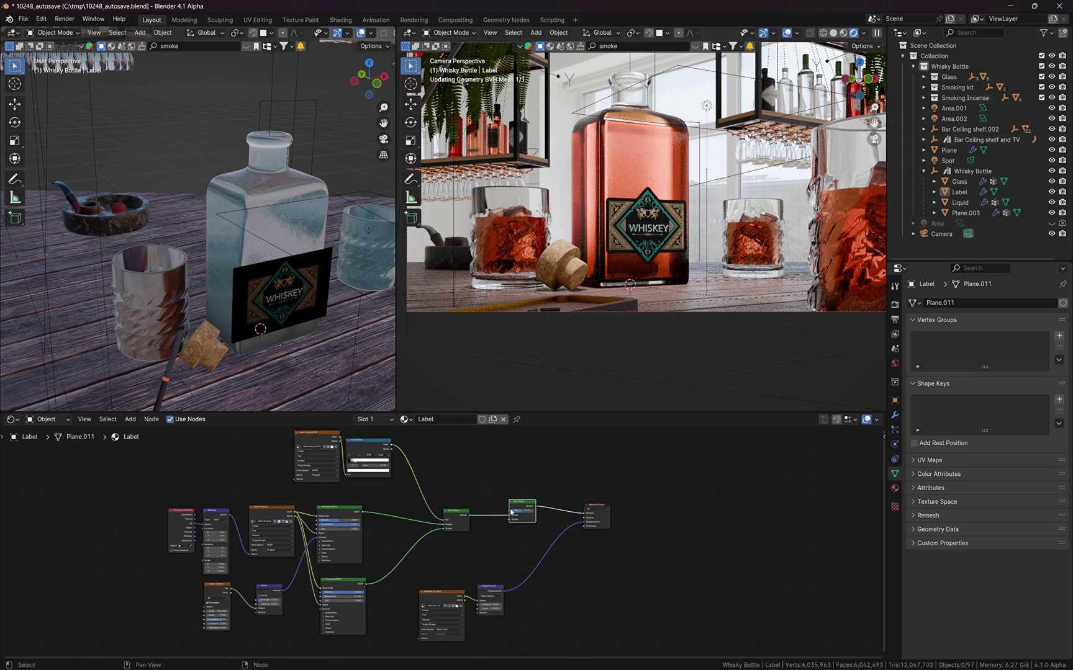
pyautogui.moveTo(509, 511); pyautogui.dragTo(473, 472)
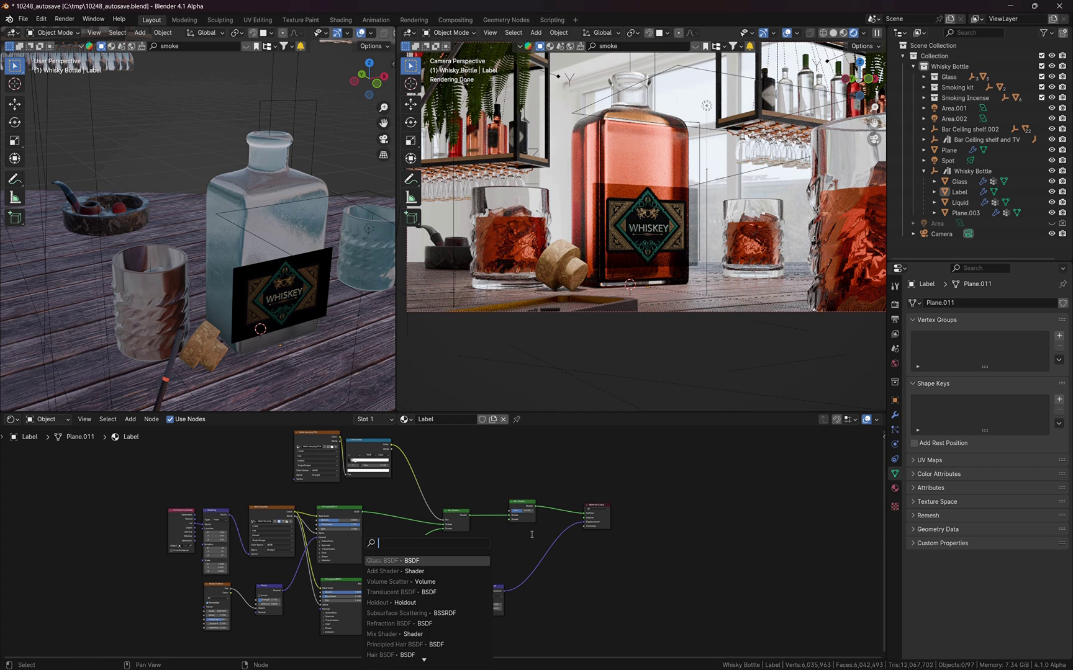
pyautogui.scroll(3, 505, 506)
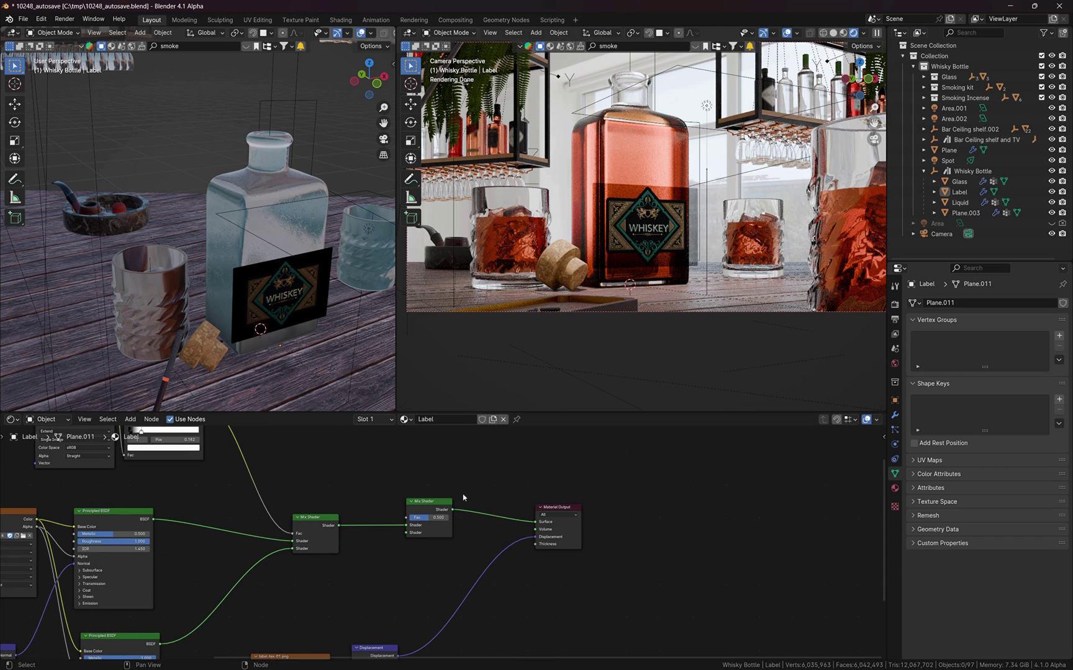
pyautogui.click(434, 507)
pyautogui.hotkey('shift', 'd')
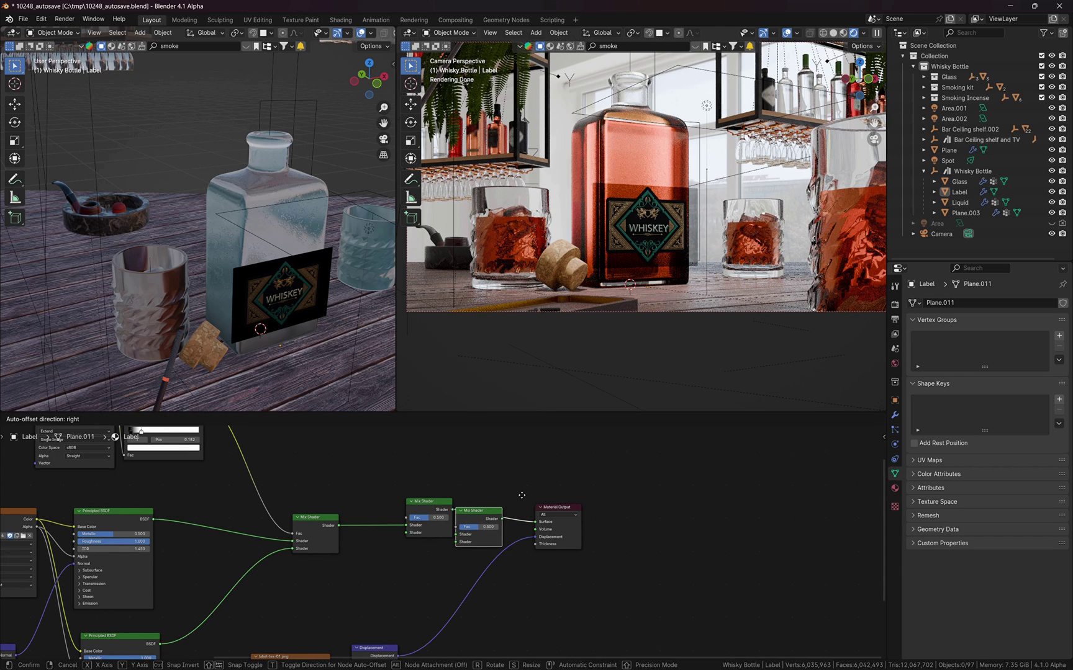
pyautogui.click(552, 500)
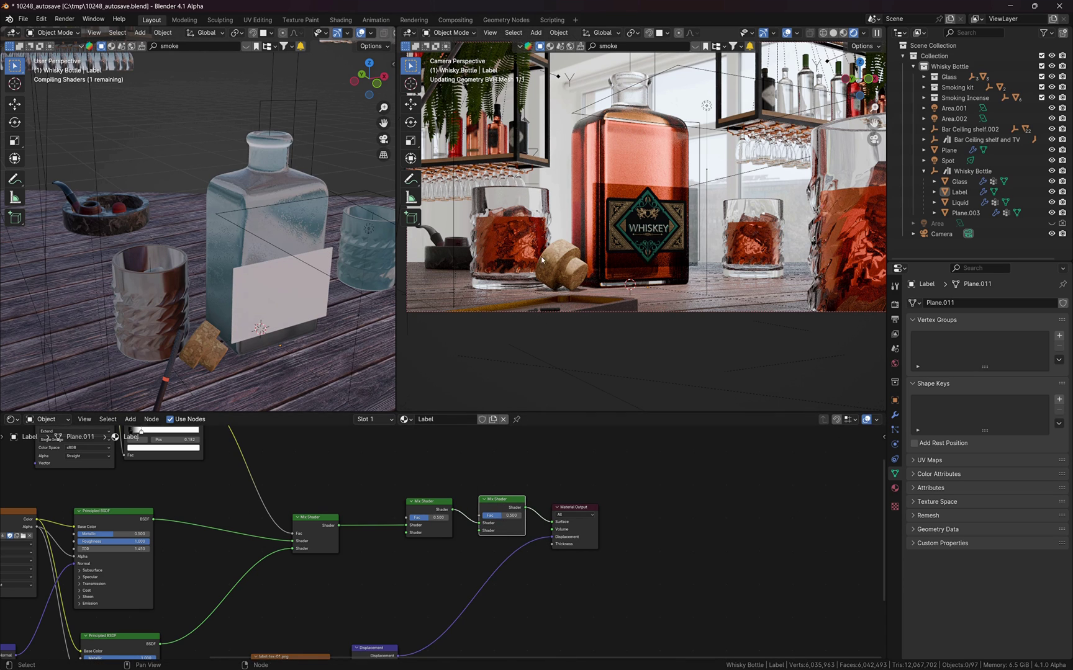
# Delete both extra Mix Shader copies and connect the original Mix Shader directly to the Material Output's Surface
pyautogui.moveTo(510, 451); pyautogui.dragTo(670, 517, button='middle')
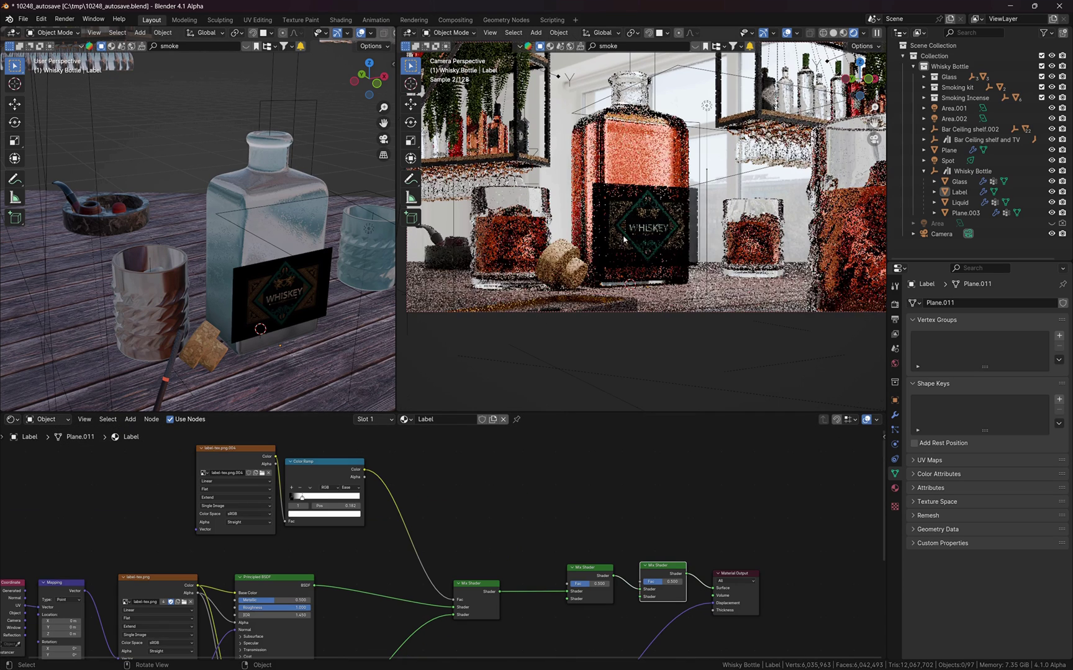
pyautogui.press('x')
pyautogui.click(587, 570)
pyautogui.press('x')
pyautogui.keyDown('ctrl'); pyautogui.keyDown('shift'); pyautogui.click(484, 583); pyautogui.keyUp('shift'); pyautogui.keyUp('ctrl')
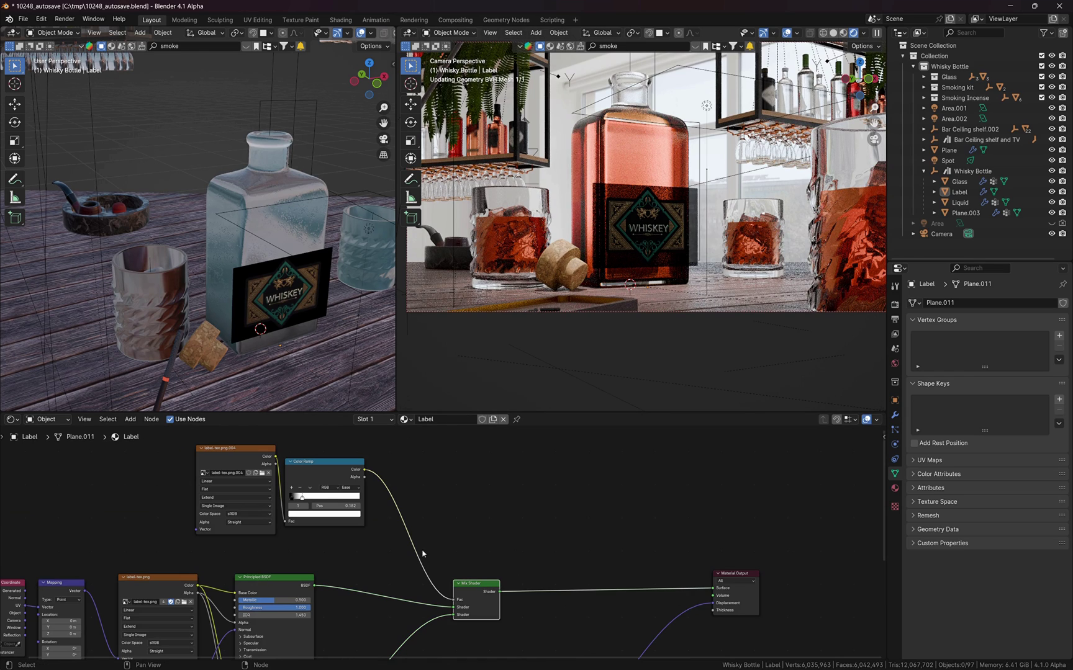
# Preview the Color Ramp output on the label and examine the black-and-white mask of the artwork up close
pyautogui.keyDown('ctrl'); pyautogui.keyDown('shift'); pyautogui.click(311, 469); pyautogui.keyUp('shift'); pyautogui.keyUp('ctrl')
pyautogui.click(227, 450)
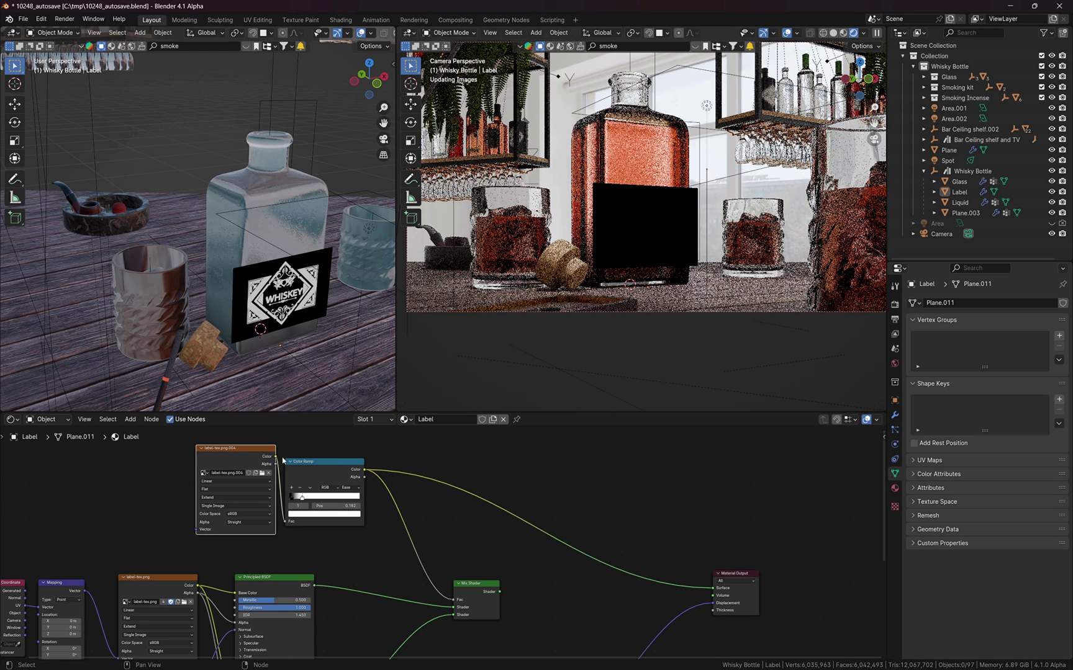
pyautogui.click(327, 470)
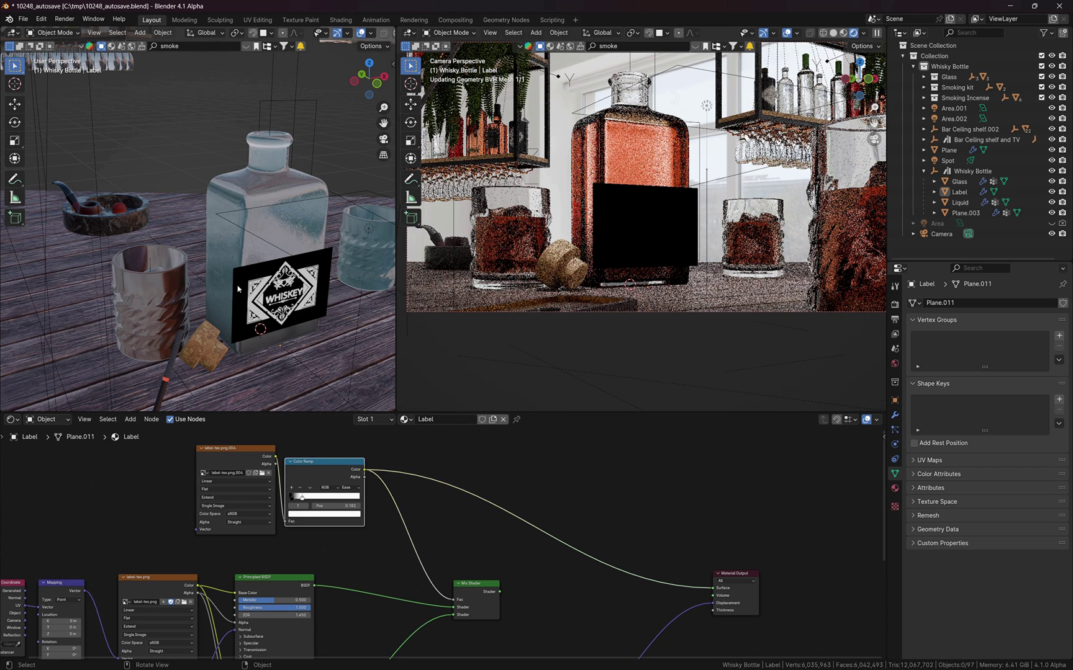
pyautogui.scroll(5, 273, 295)
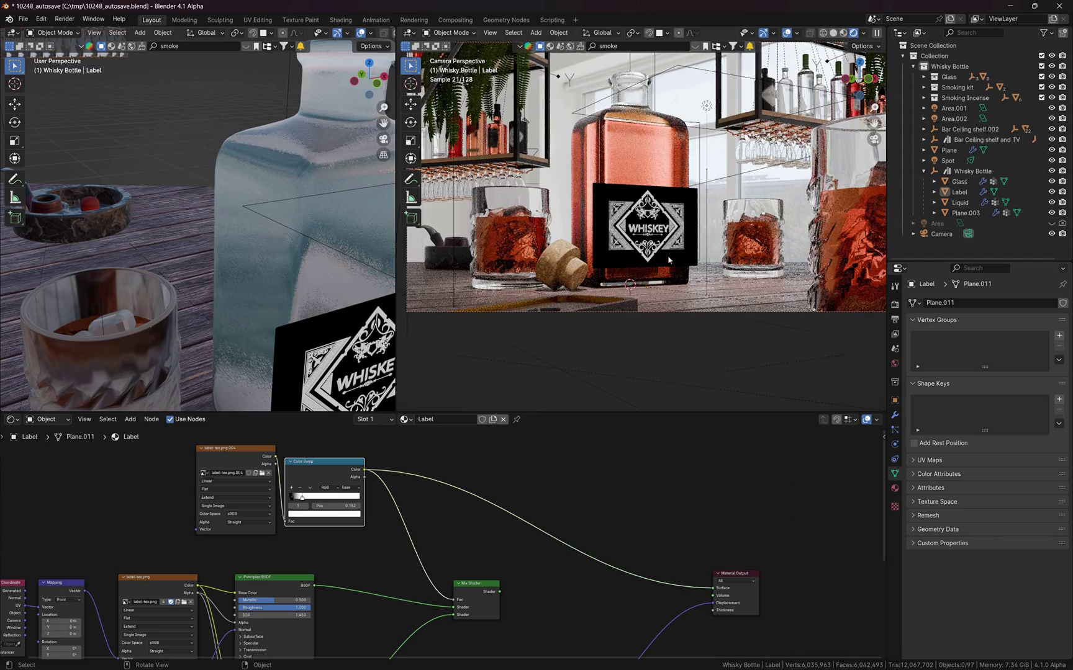
pyautogui.scroll(8, 668, 260)
pyautogui.moveTo(587, 455); pyautogui.dragTo(523, 472, button='middle')
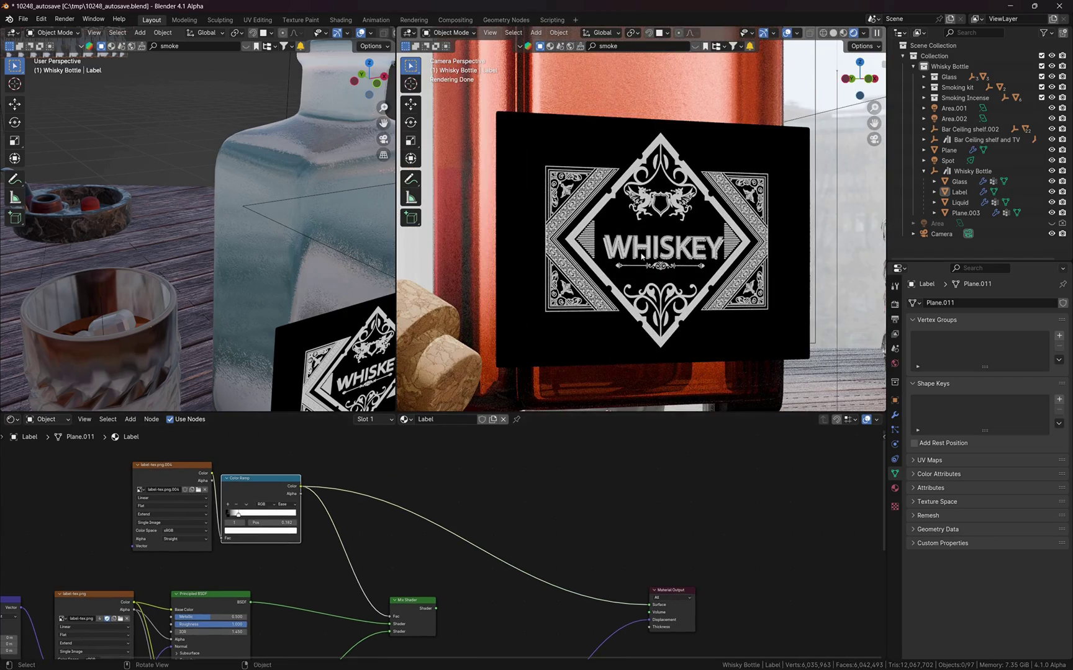
pyautogui.scroll(2, 642, 256)
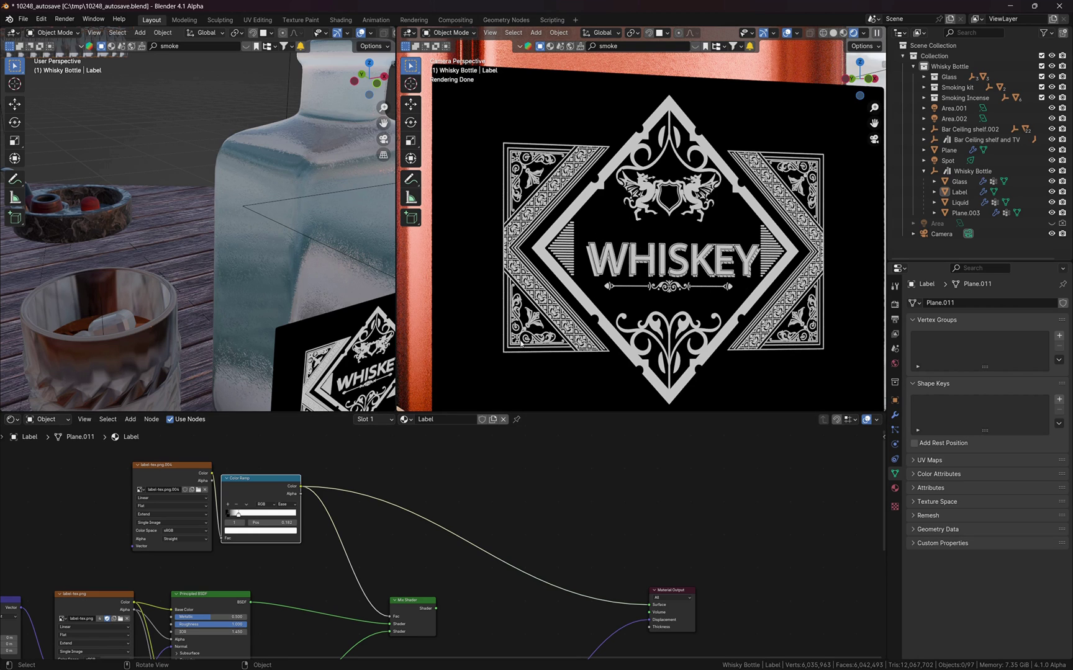
# Reconnect the Mix Shader to the Material Output's Surface and review the finished label on the bottle in the camera view
pyautogui.moveTo(473, 581); pyautogui.dragTo(508, 499, button='middle')
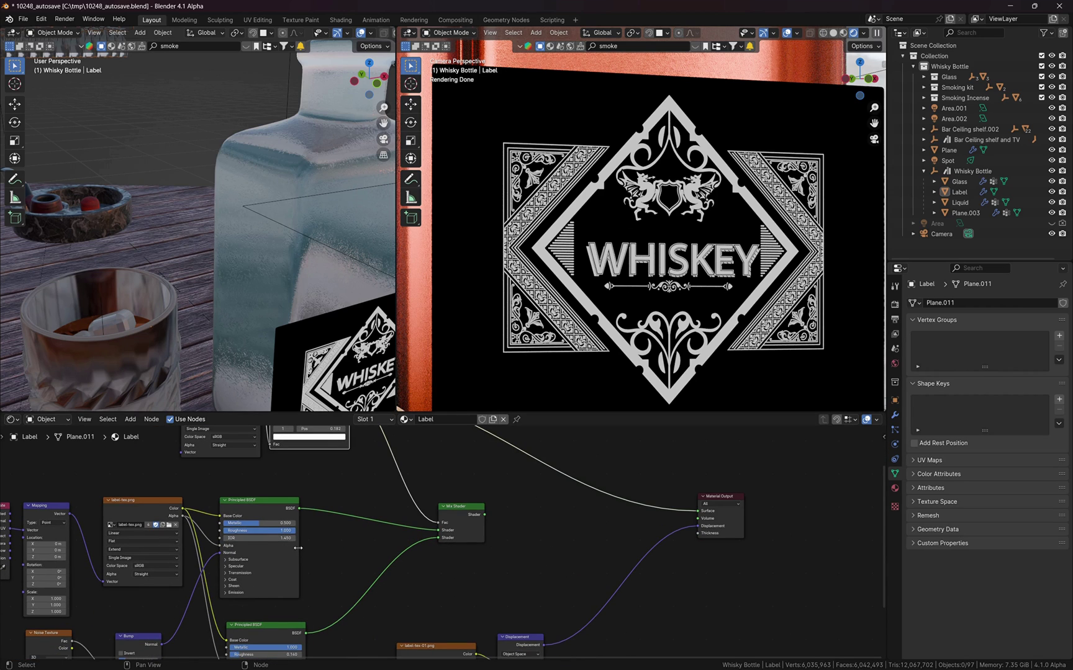
pyautogui.keyDown('ctrl'); pyautogui.keyDown('shift'); pyautogui.click(460, 518); pyautogui.keyUp('shift'); pyautogui.keyUp('ctrl')
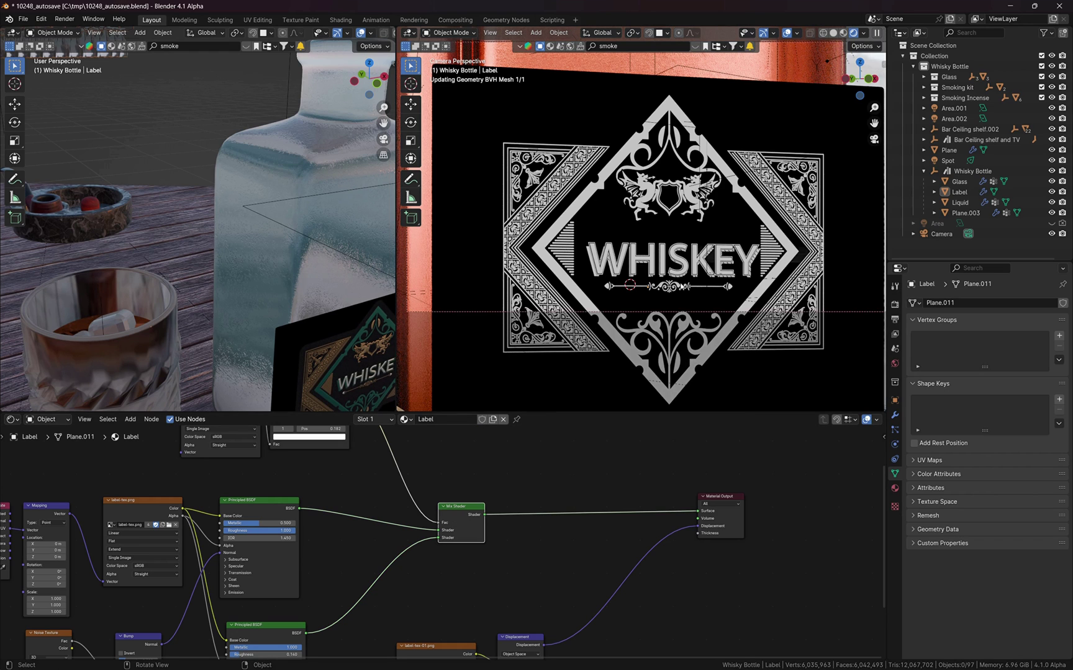
pyautogui.scroll(-10, 646, 255)
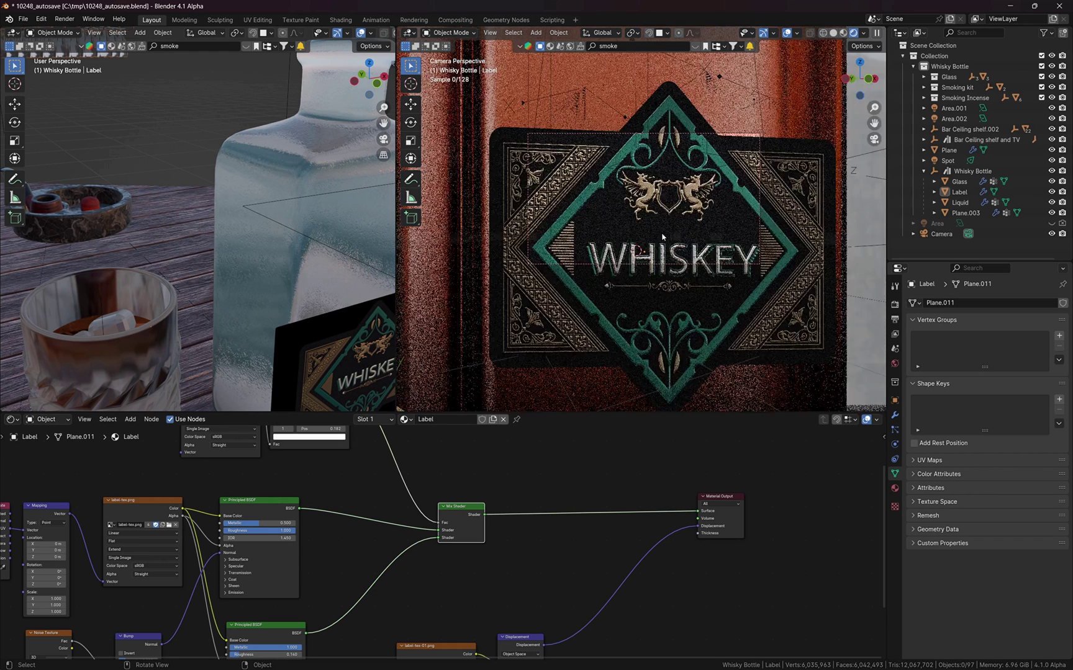
pyautogui.scroll(5, 647, 257)
pyautogui.keyDown('shift'); pyautogui.moveTo(647, 257); pyautogui.dragTo(648, 325, button='middle'); pyautogui.keyUp('shift')
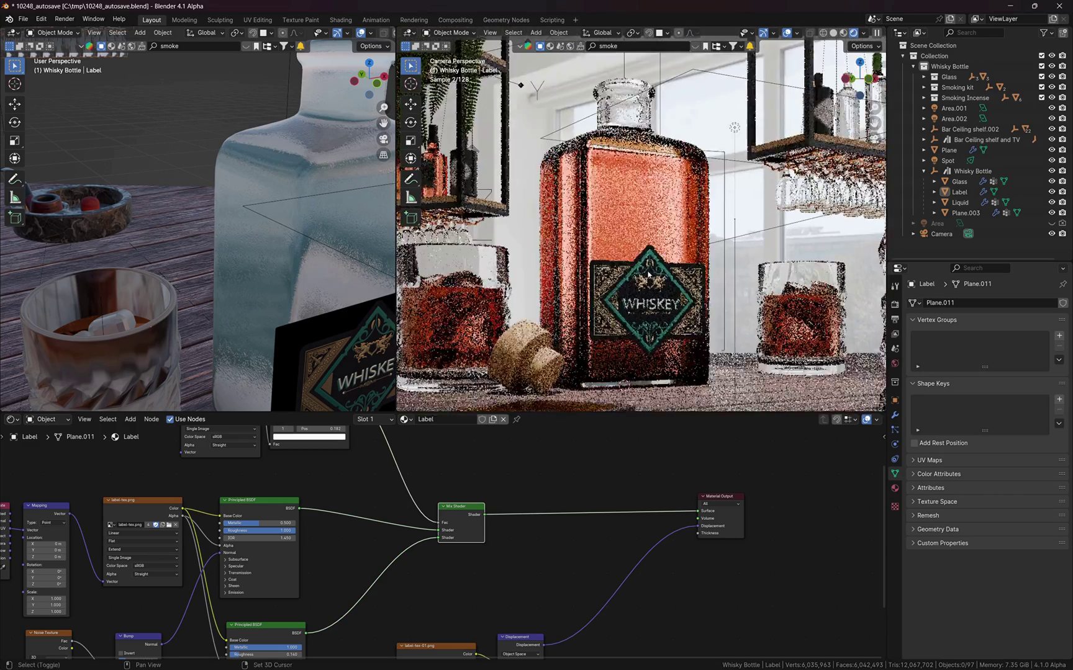
pyautogui.scroll(-2, 648, 273)
pyautogui.scroll(3, 647, 274)
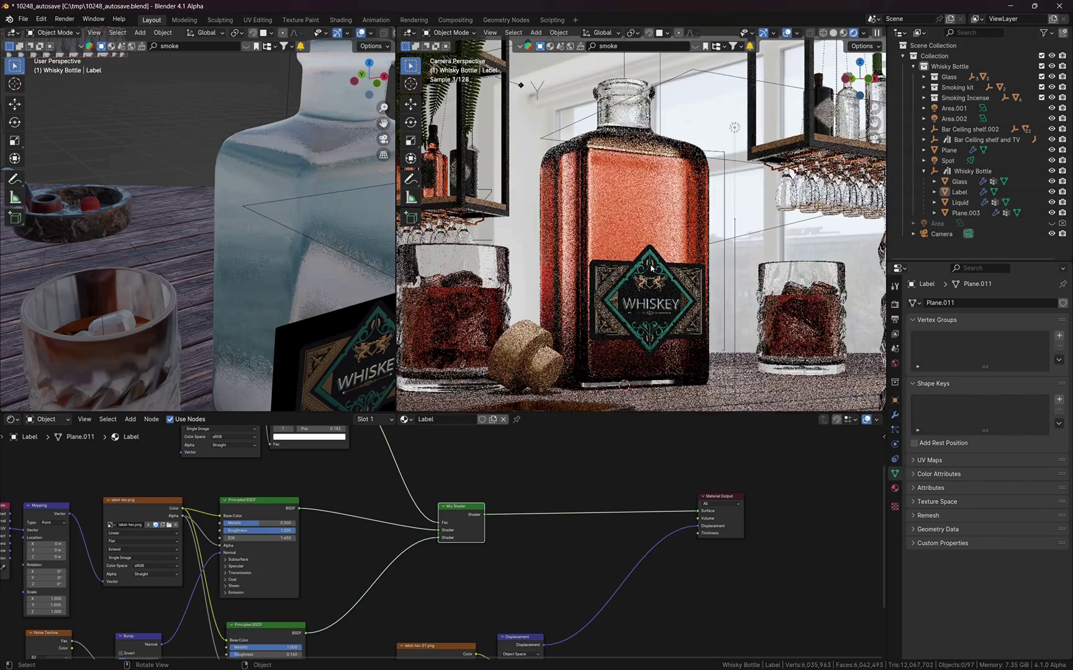
pyautogui.scroll(-1, 651, 268)
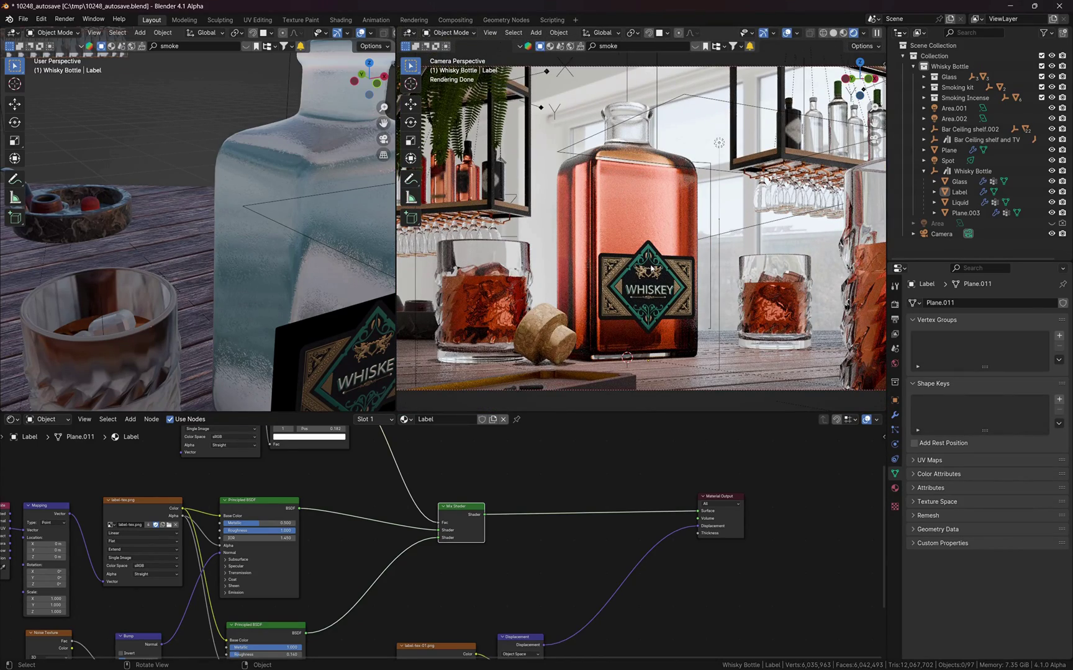
pyautogui.scroll(-2, 651, 268)
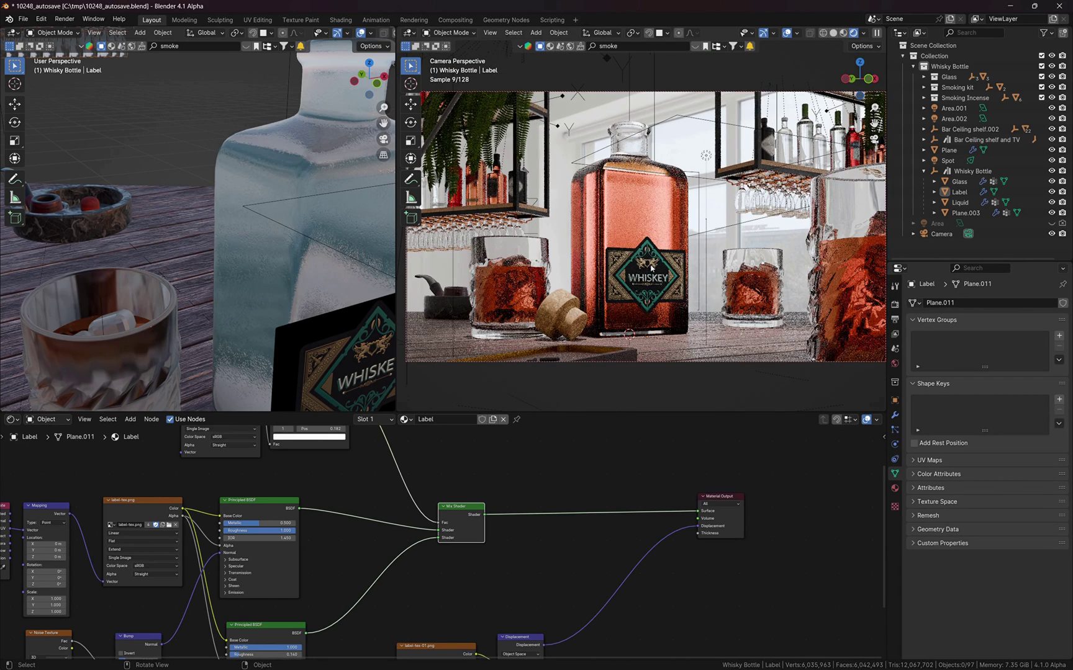